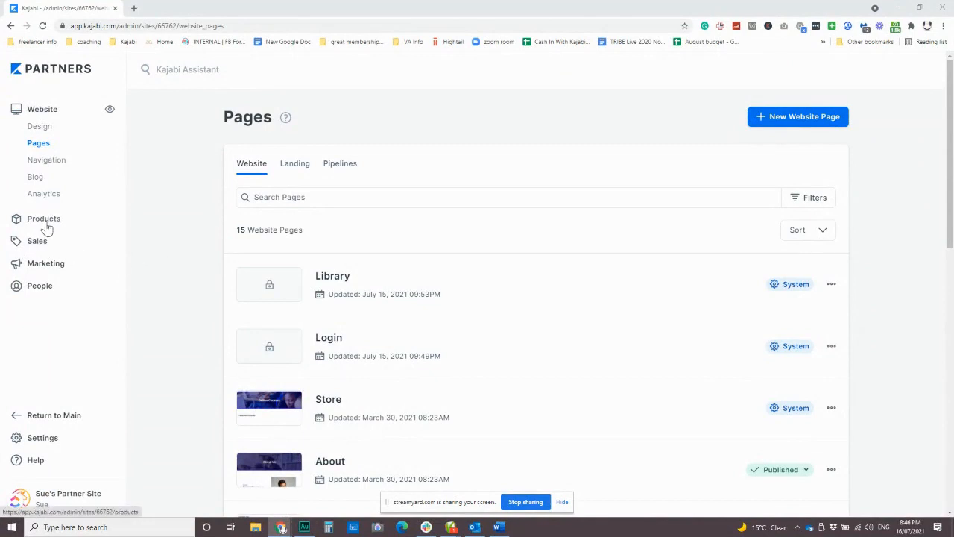
Open the Mini Course product and start customizing its live Premier Product theme
left_click(46, 225)
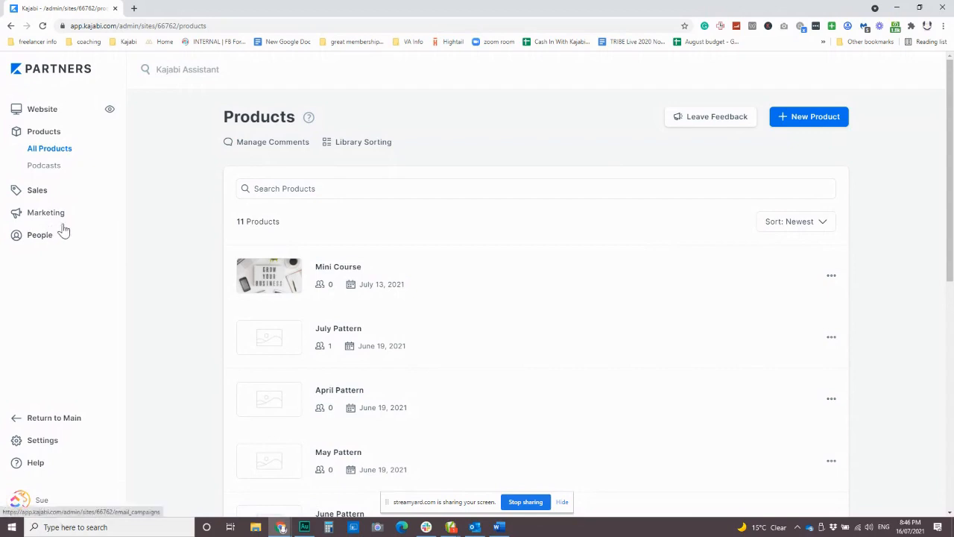
left_click(343, 270)
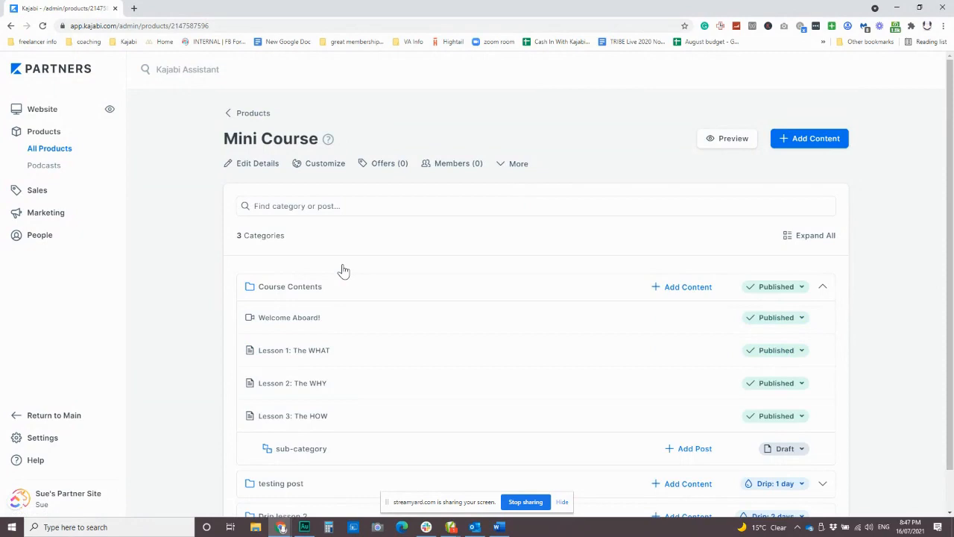
scroll(521, 305, "down", 1)
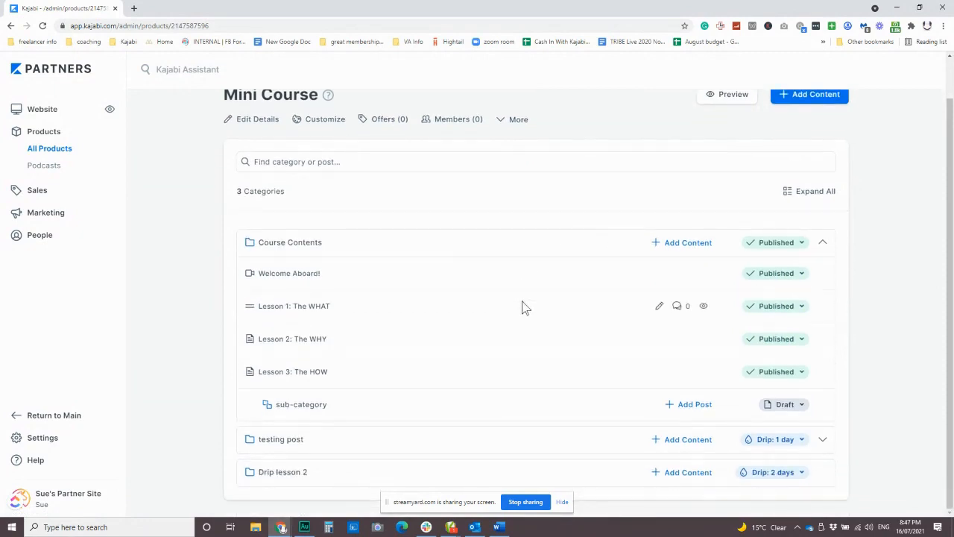
left_click(319, 125)
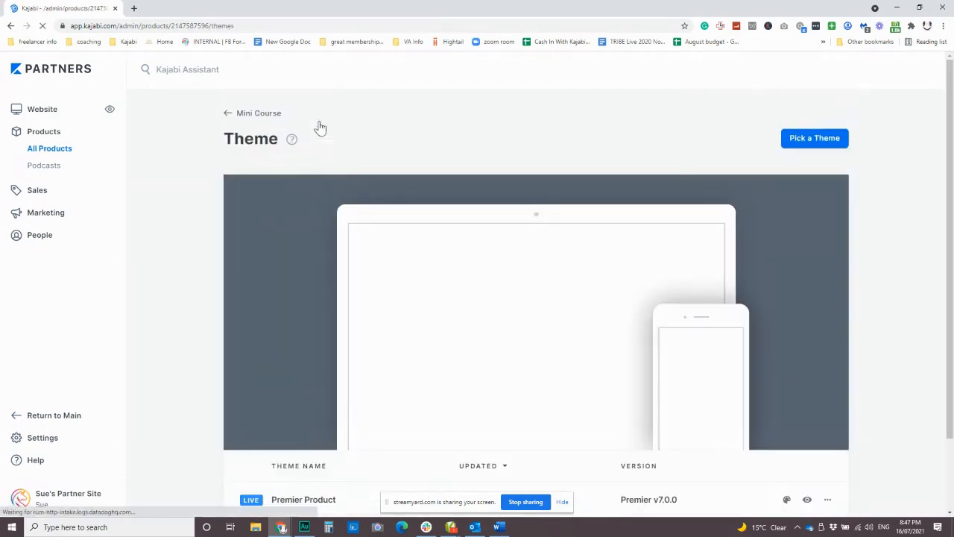
mouse_move(391, 271)
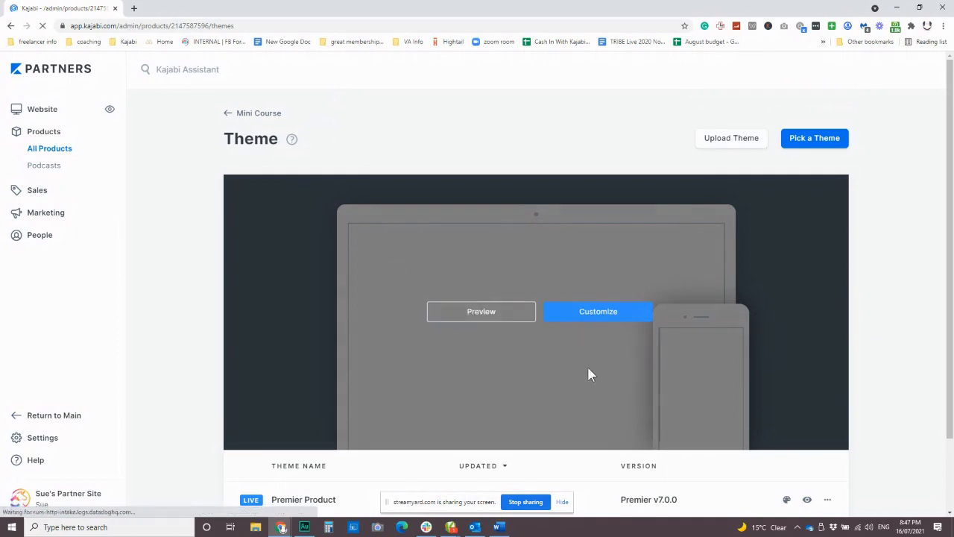
scroll(589, 372, "down", 2)
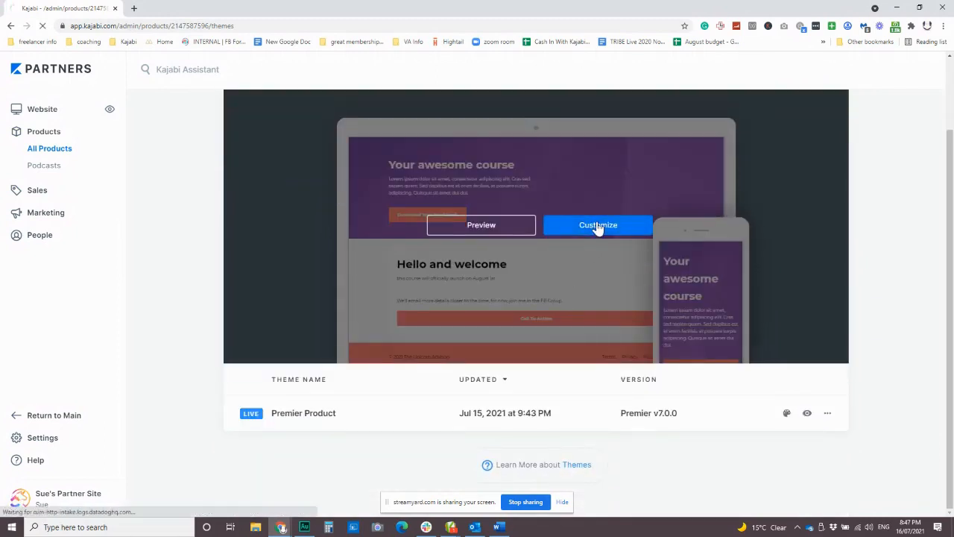
left_click(597, 225)
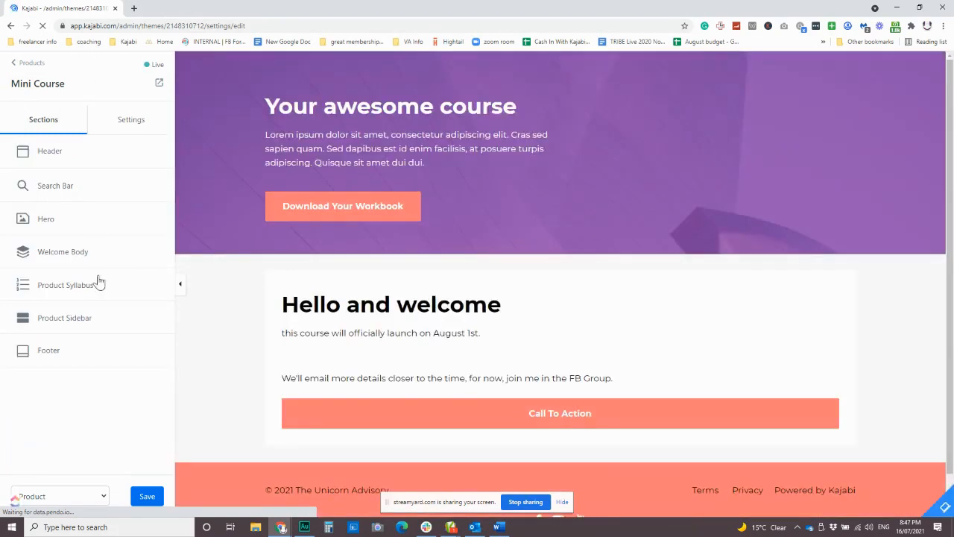
Show the Product Syllabus section on the course page and return to the section list
left_click(66, 289)
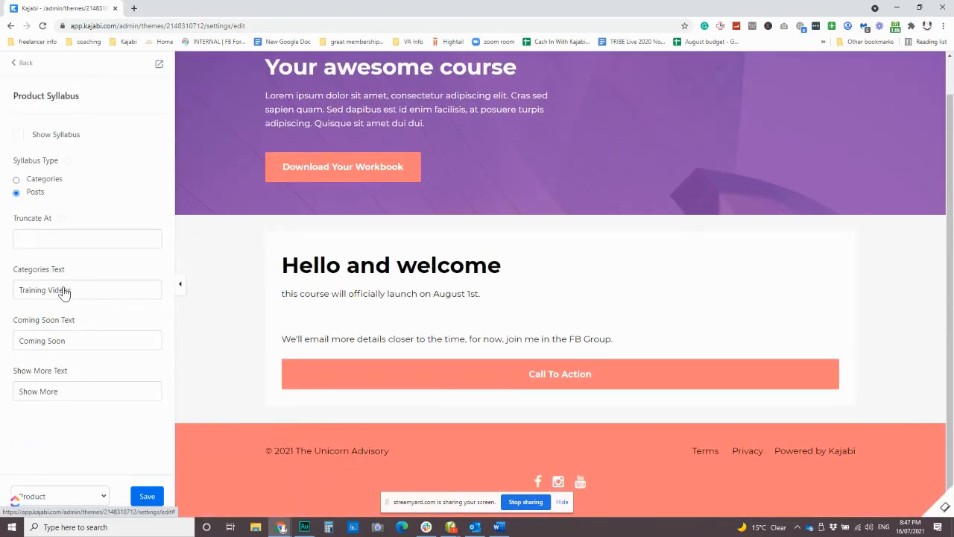
left_click(21, 138)
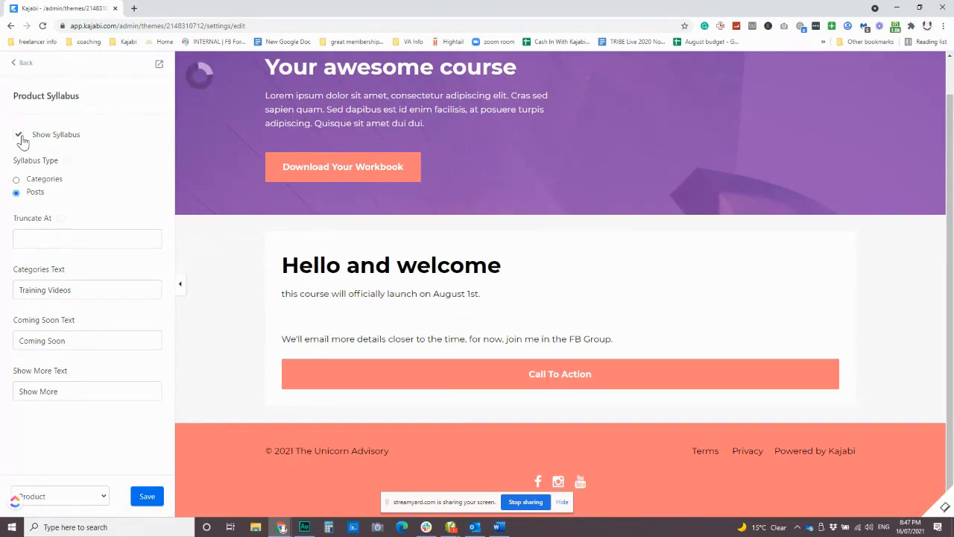
scroll(292, 258, "down", 4)
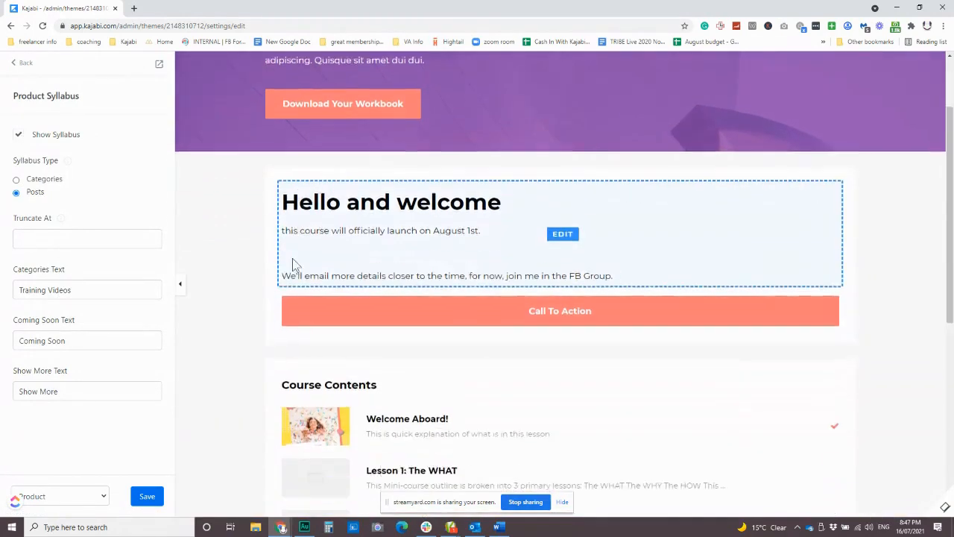
left_click(21, 62)
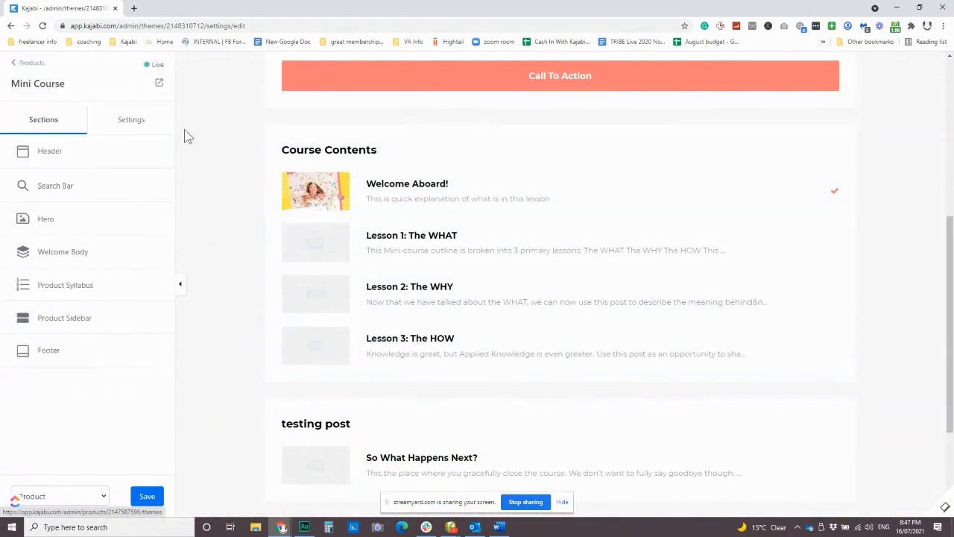
Hide the Welcome Body section from the course page and return to the section list
left_click(67, 257)
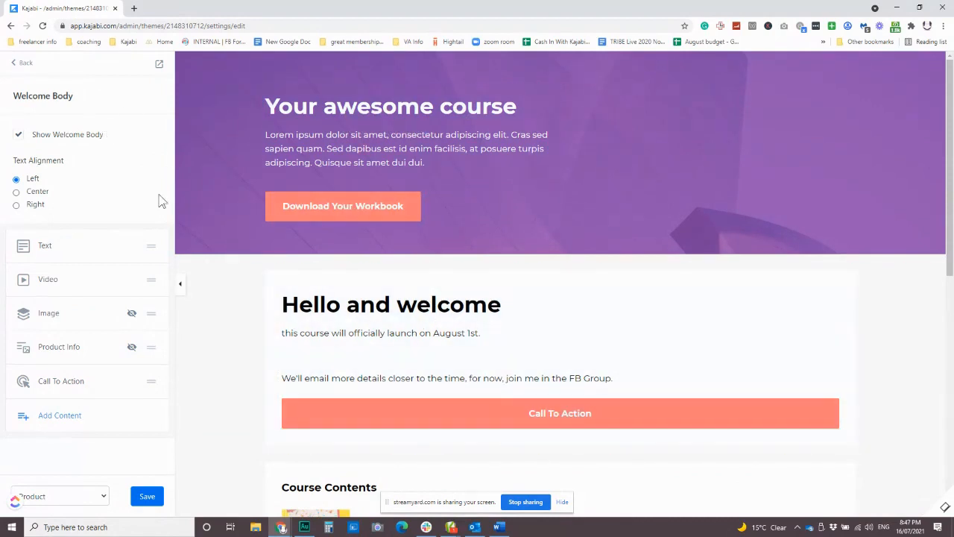
left_click(20, 136)
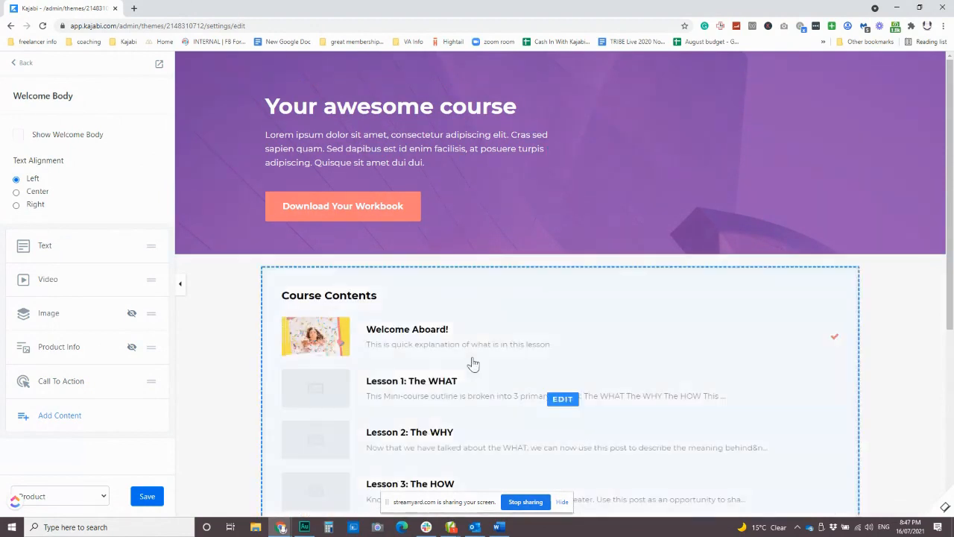
left_click(21, 64)
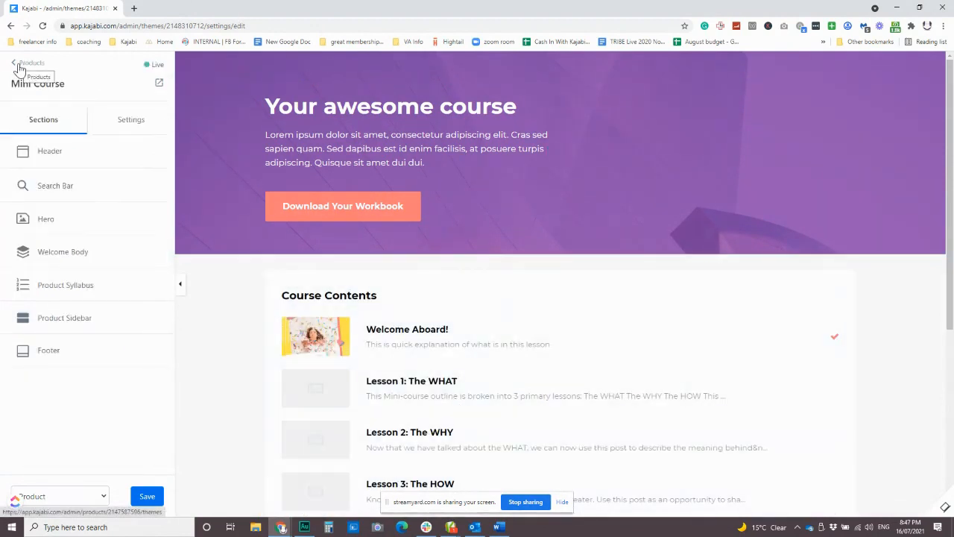
Show the Product Sidebar on the course page
left_click(76, 318)
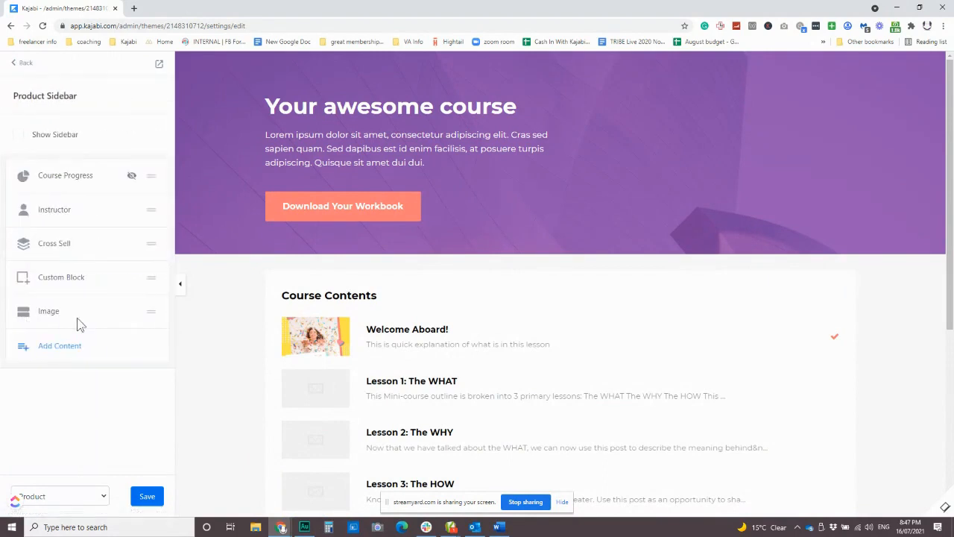
left_click(20, 138)
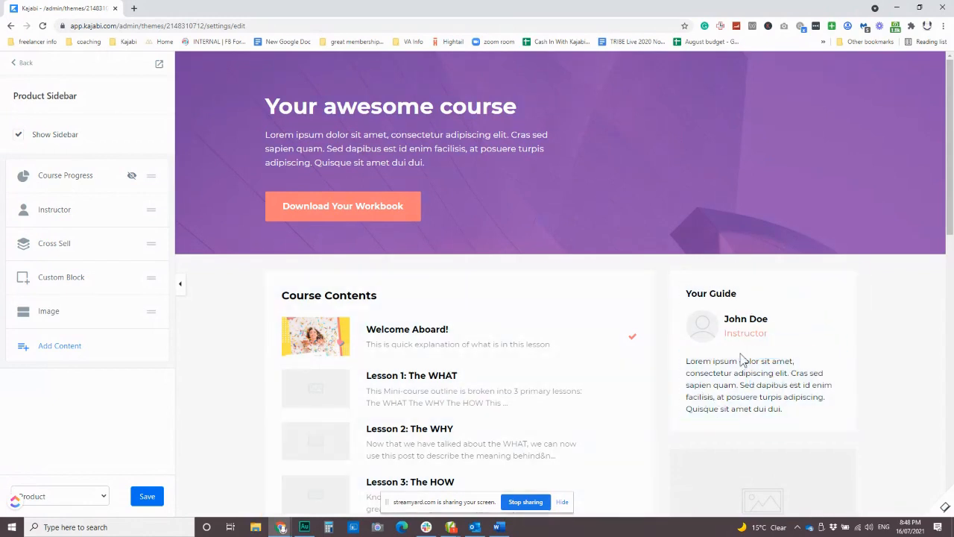
Examine how the sidebar's instructor, cross-sell, custom and image blocks sit beside the course contents in the page preview
scroll(495, 371, "down", 3)
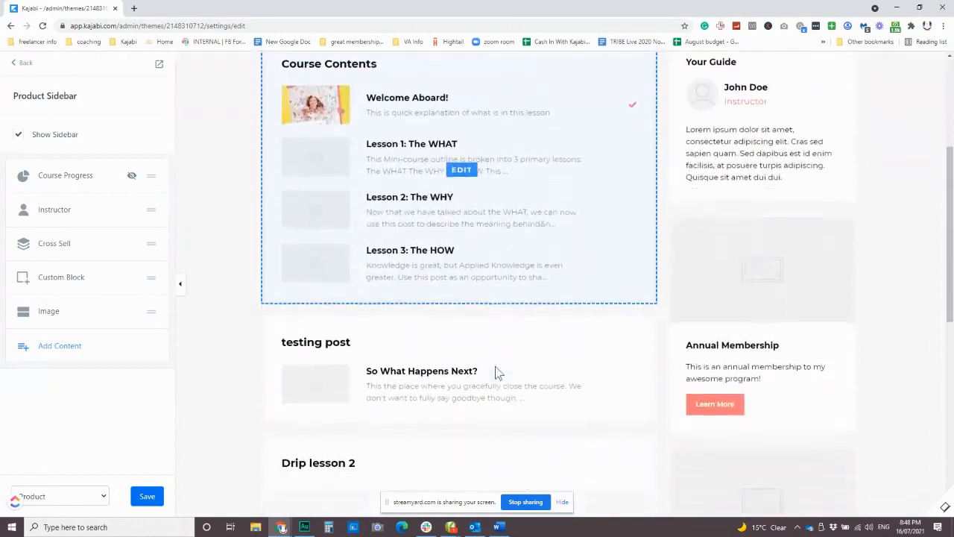
scroll(497, 370, "down", 1)
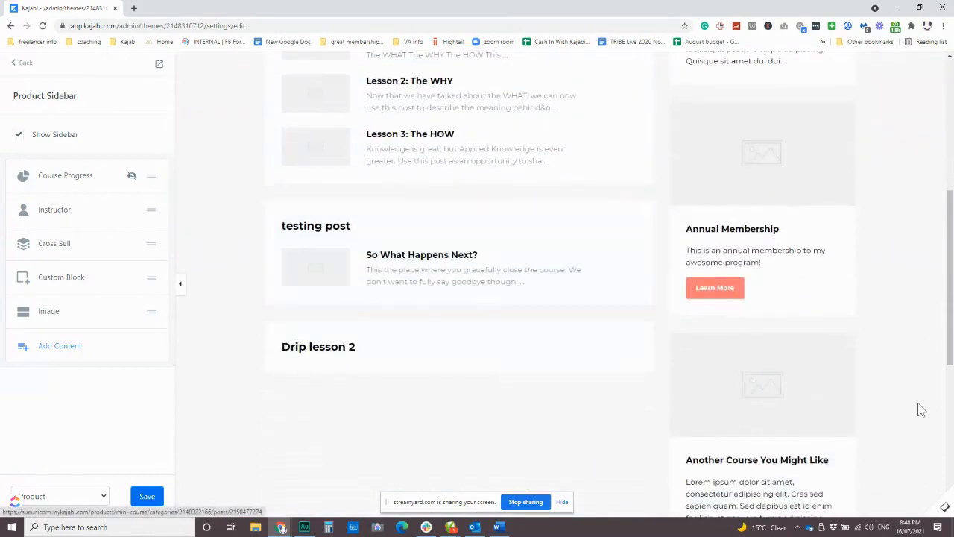
scroll(760, 350, "down", 5)
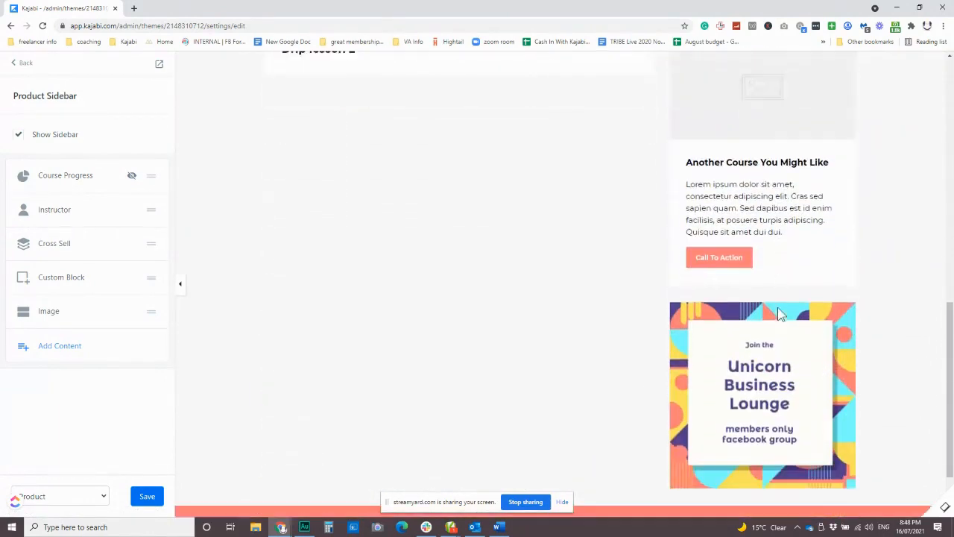
scroll(756, 349, "up", 4)
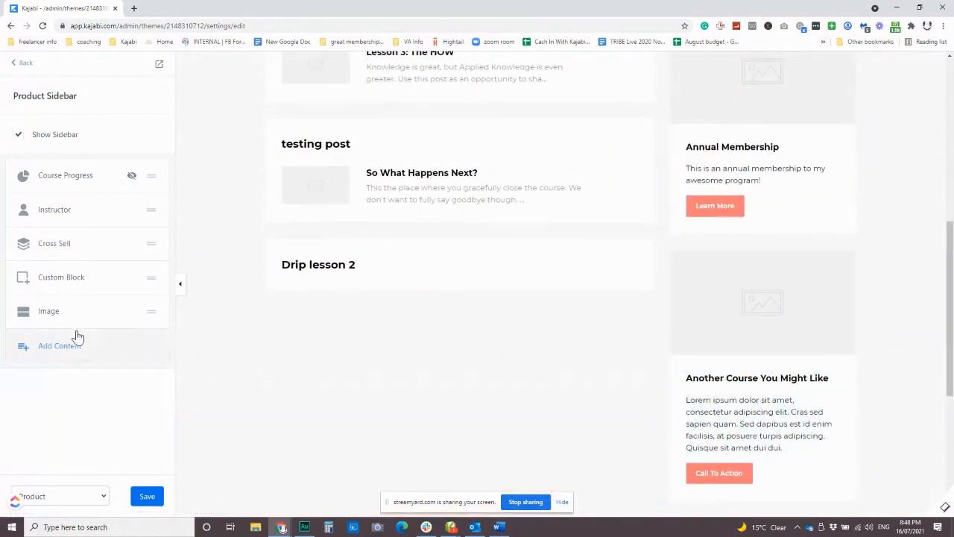
scroll(820, 376, "up", 2)
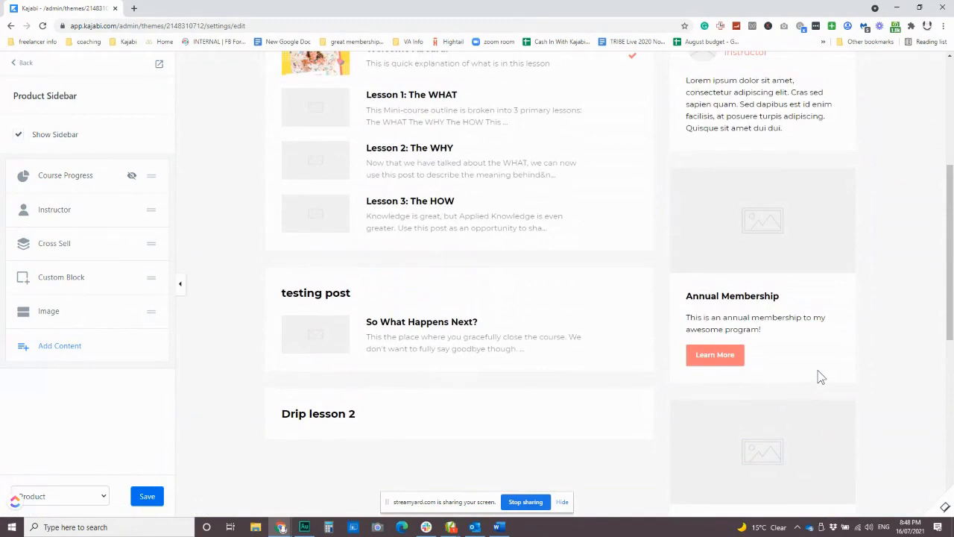
scroll(444, 261, "up", 3)
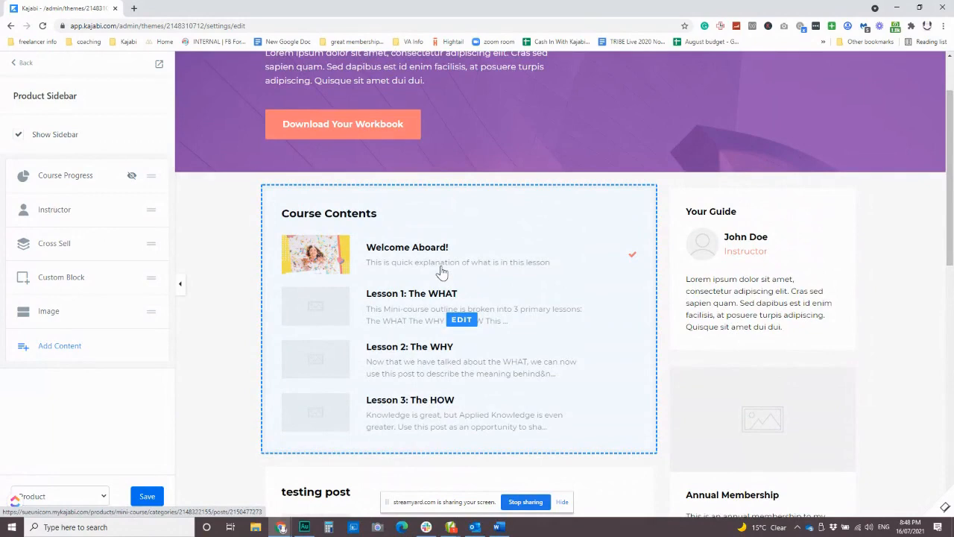
scroll(789, 336, "down", 2)
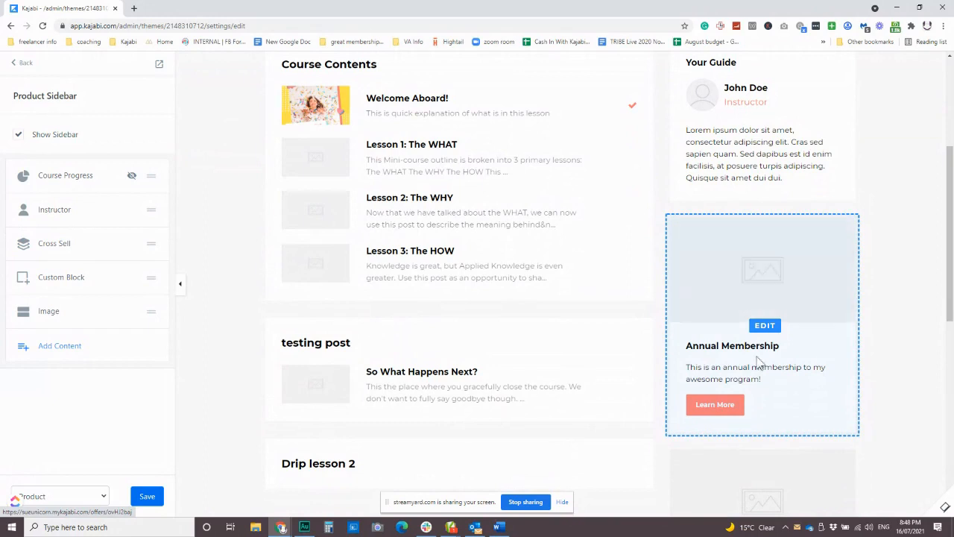
scroll(750, 307, "down", 1)
scroll(750, 307, "down", 2)
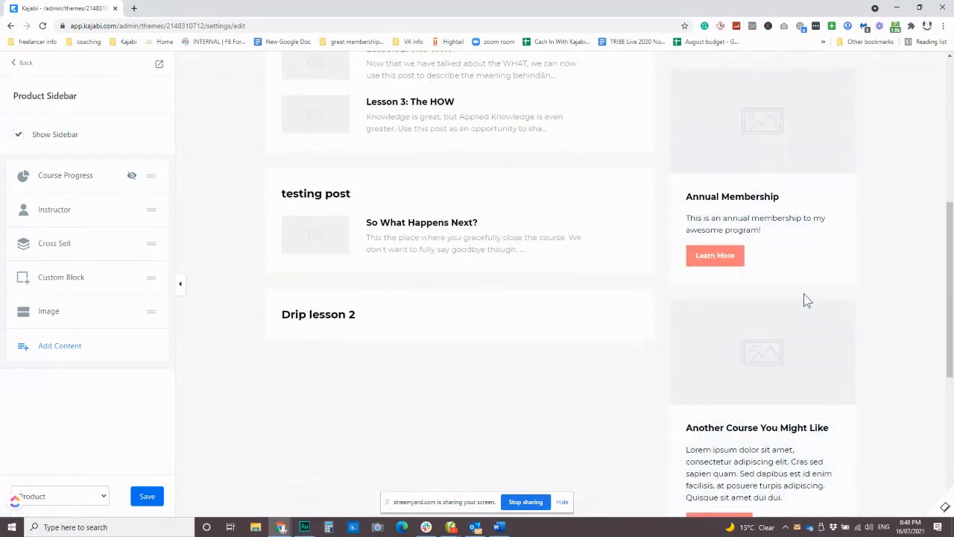
scroll(224, 213, "up", 5)
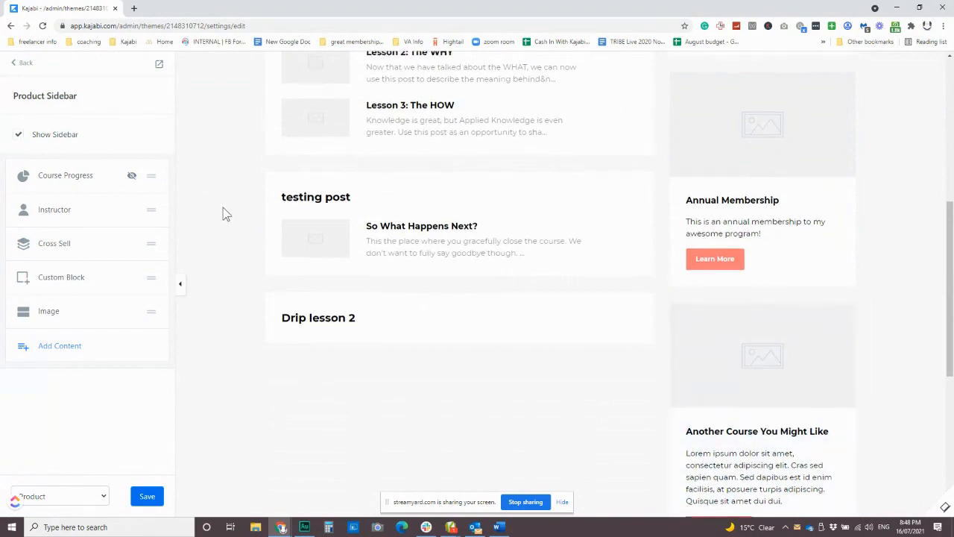
Open the Header section's settings and show the header on the course page
left_click(18, 63)
left_click(119, 123)
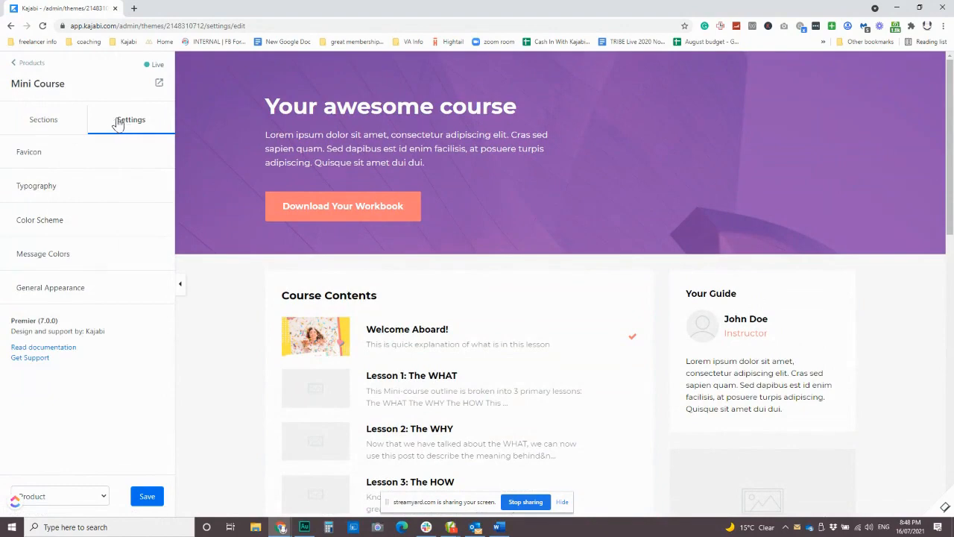
left_click(42, 122)
left_click(59, 152)
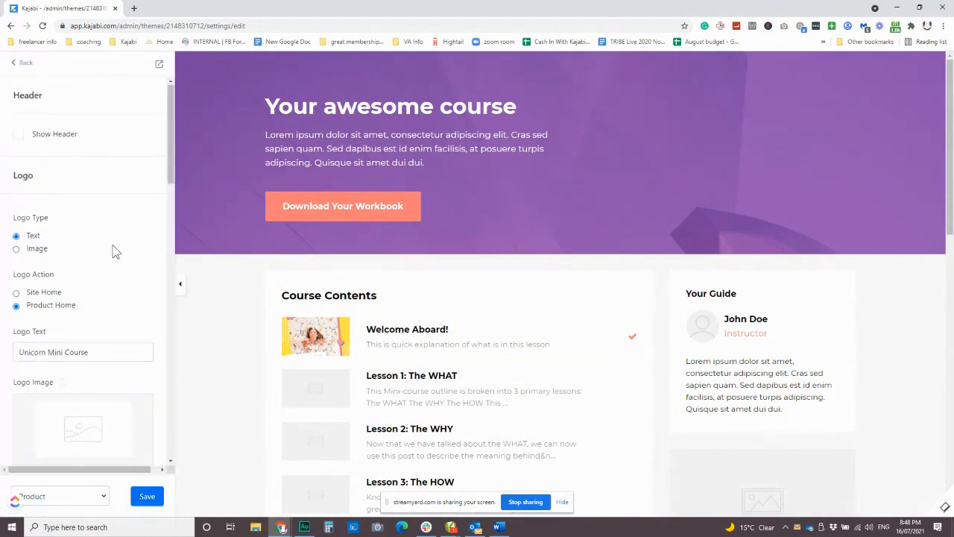
scroll(112, 246, "down", 2)
scroll(45, 186, "up", 2)
left_click(16, 138)
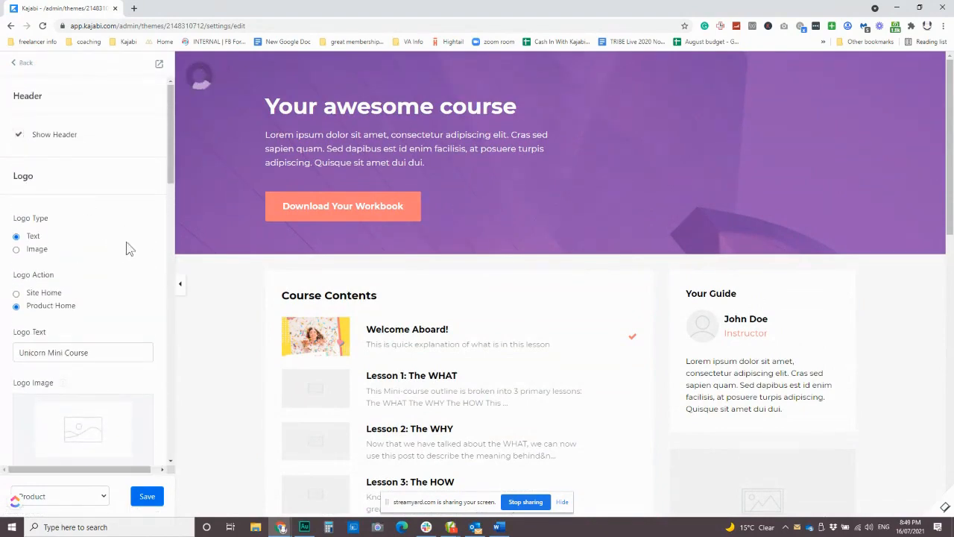
Show the optional announcement bar above the course header
scroll(130, 295, "down", 5)
scroll(131, 295, "down", 5)
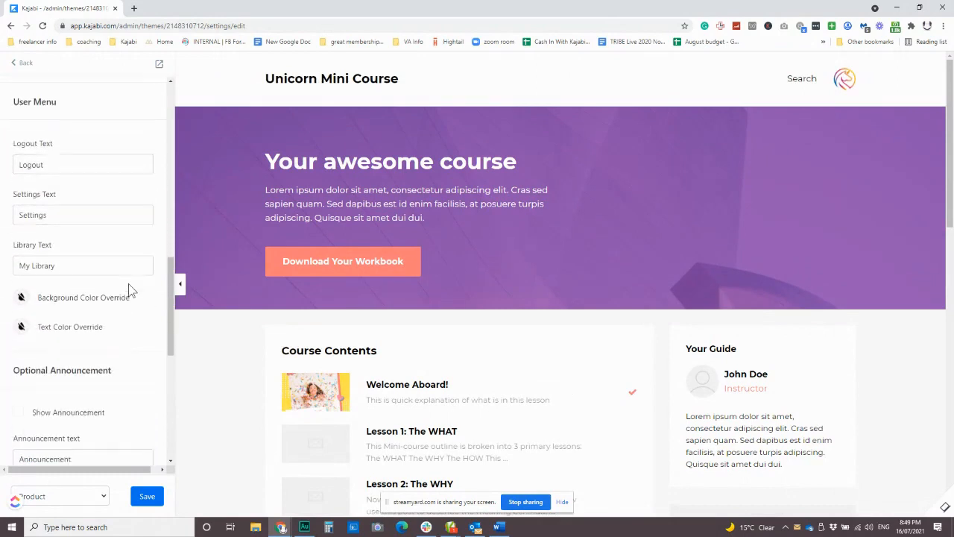
scroll(127, 299, "down", 5)
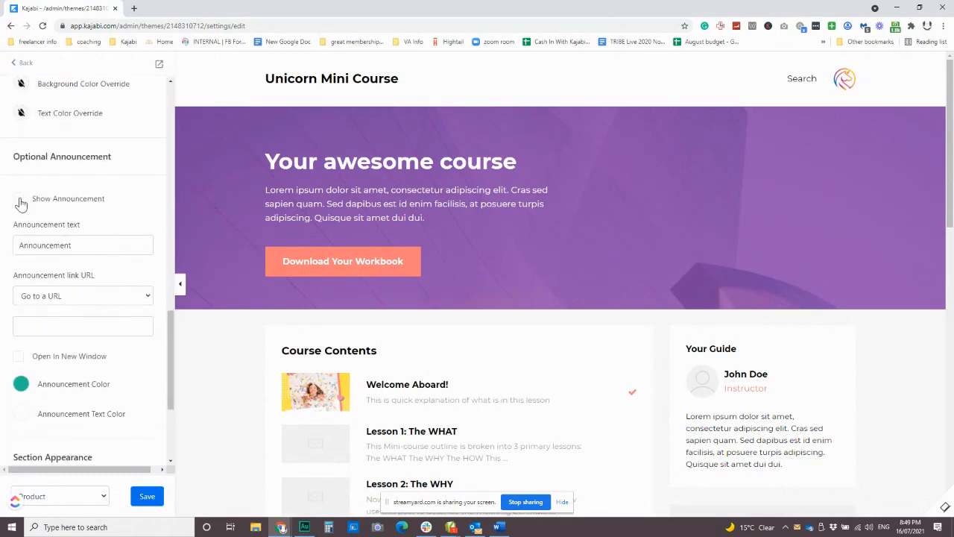
left_click(18, 199)
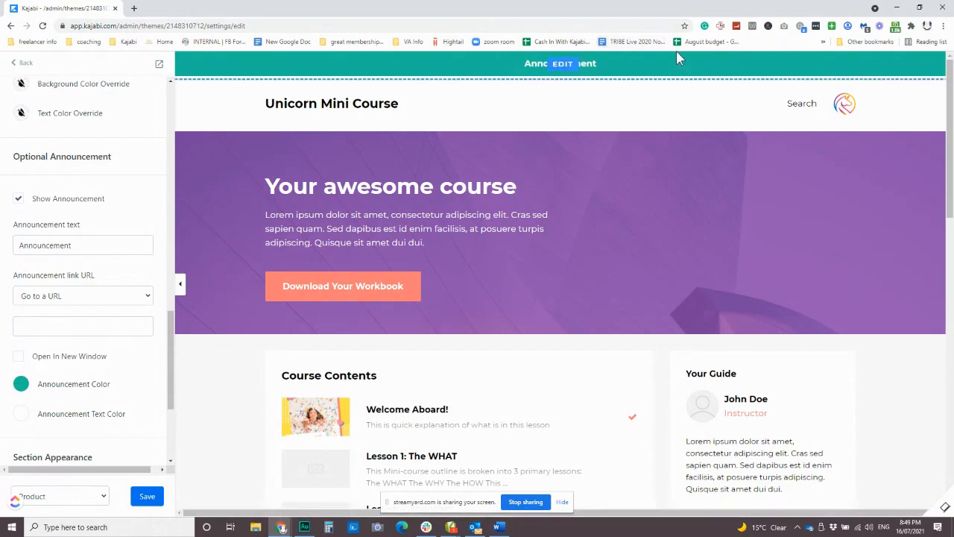
mouse_move(607, 66)
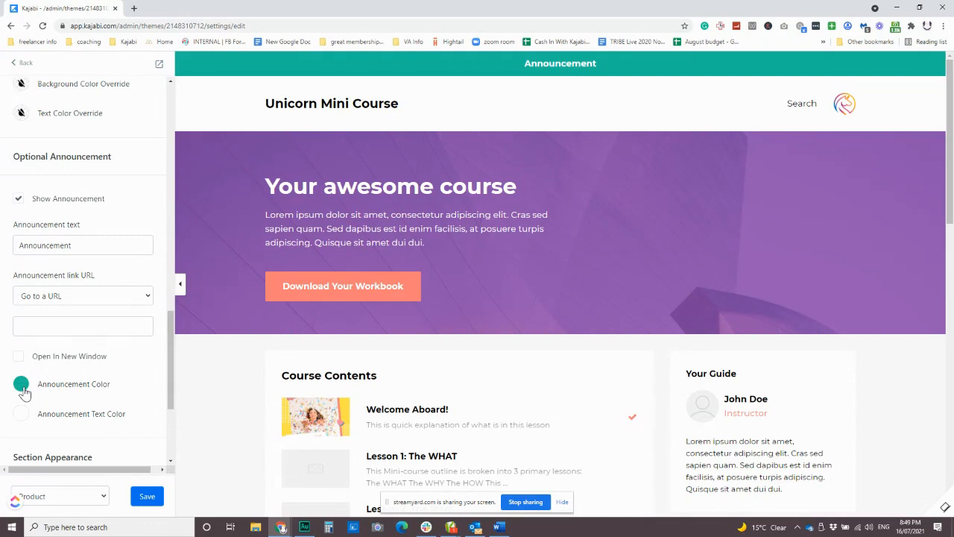
Check the available link destinations for the announcement without changing the choice, and return to the start of the header settings
left_click(81, 299)
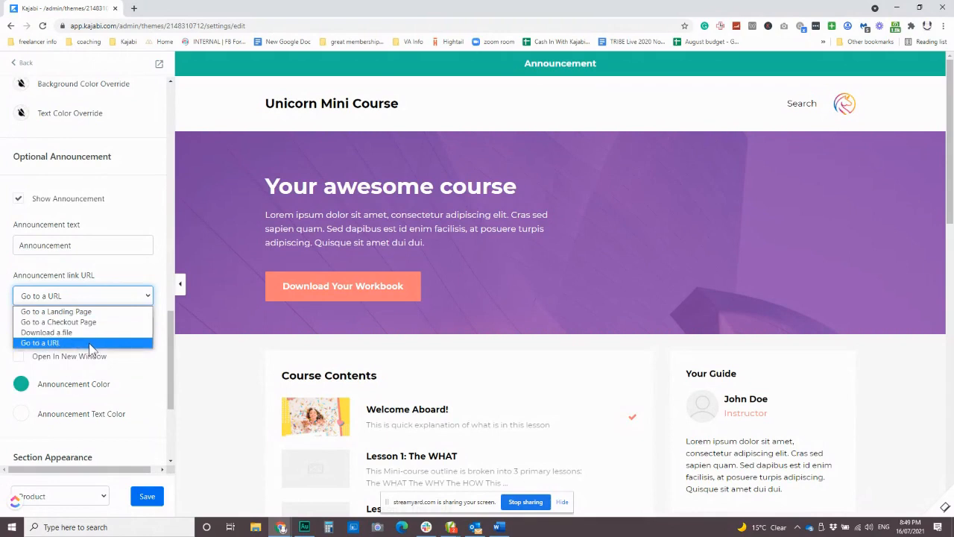
left_click(136, 270)
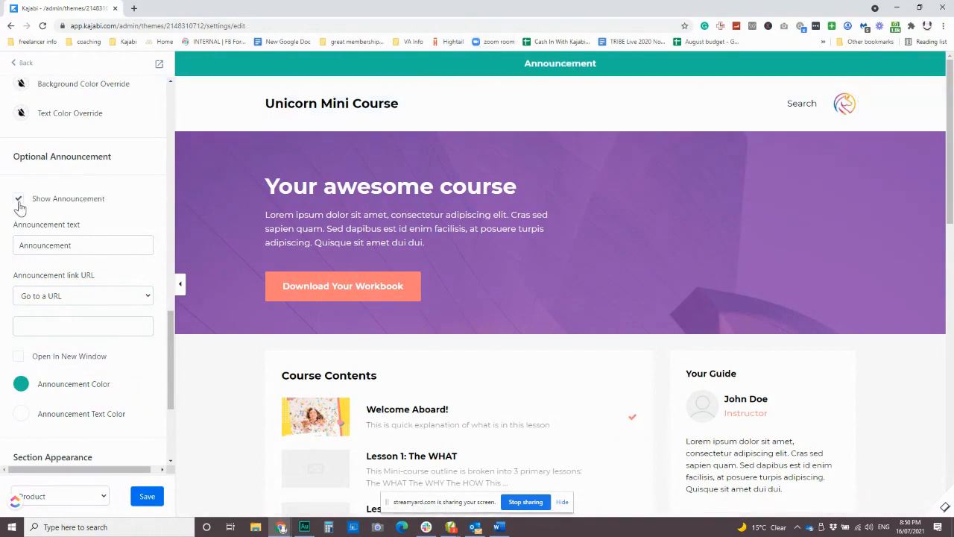
scroll(116, 239, "up", 1)
scroll(115, 238, "up", 10)
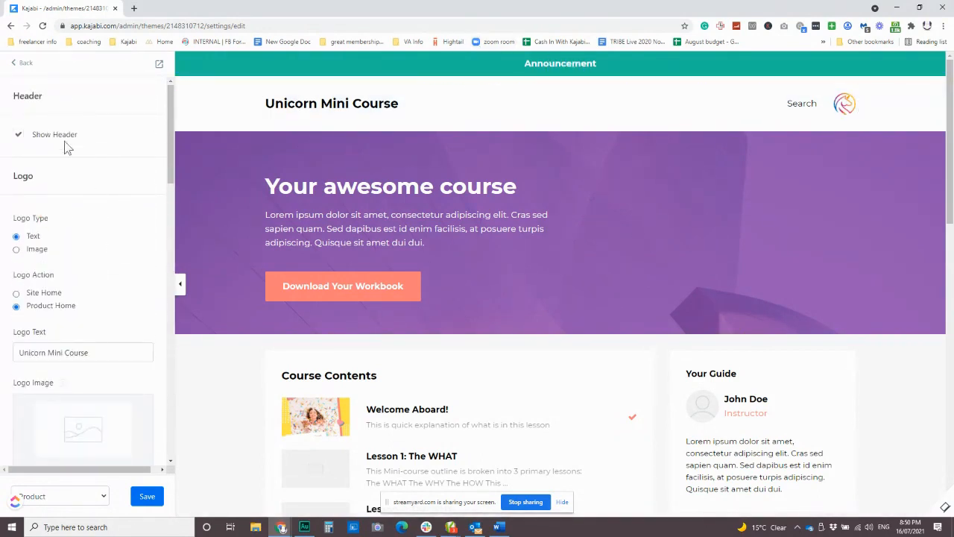
Hide the header on the course page and show it again
left_click(18, 137)
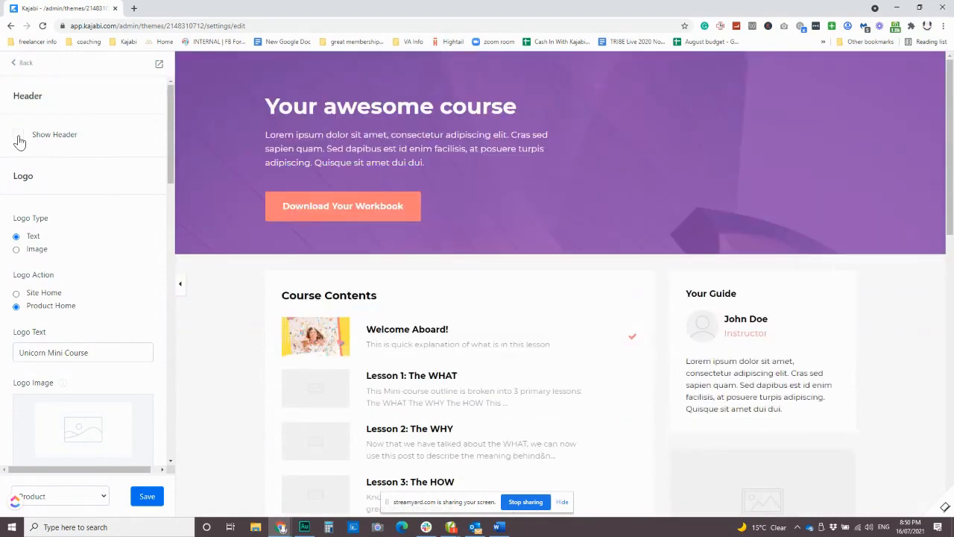
left_click(17, 137)
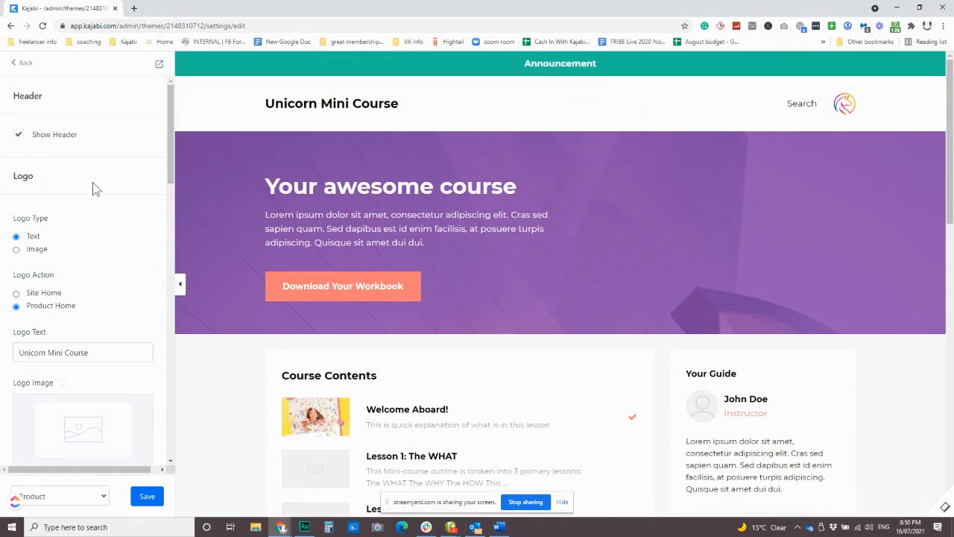
Examine the remaining logo and announcement settings and how the header, course contents and sidebar blocks are laid out in the page preview
scroll(93, 182, "down", 2)
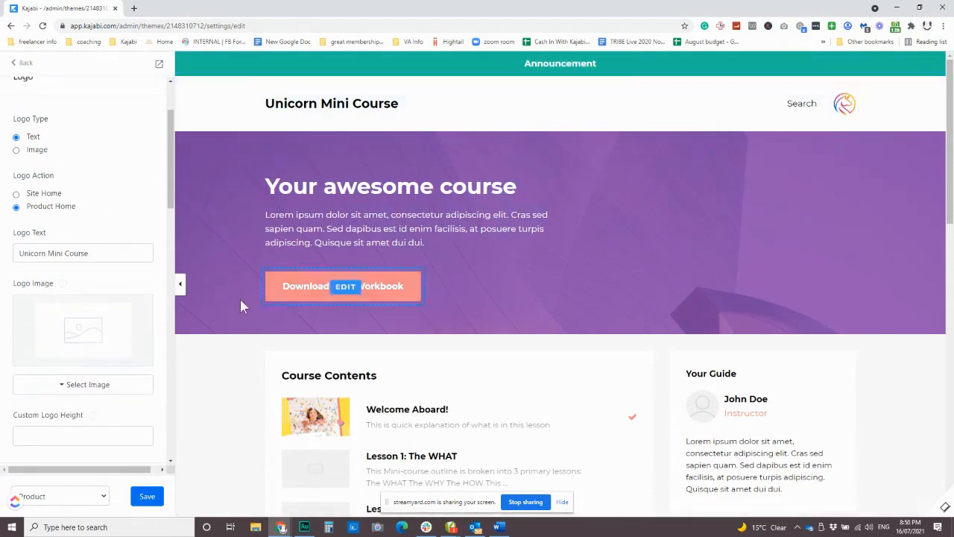
scroll(239, 297, "down", 1)
scroll(106, 304, "down", 10)
scroll(520, 300, "down", 2)
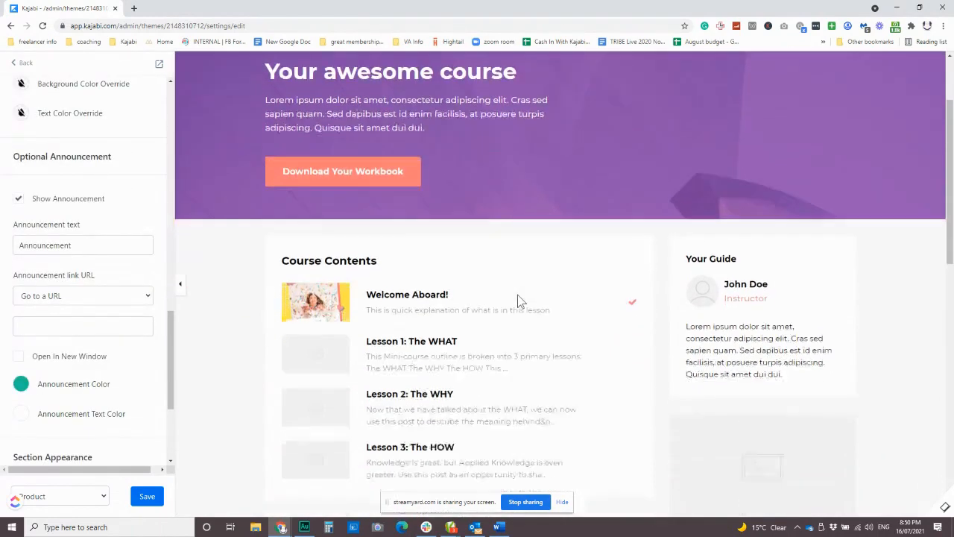
scroll(520, 301, "down", 5)
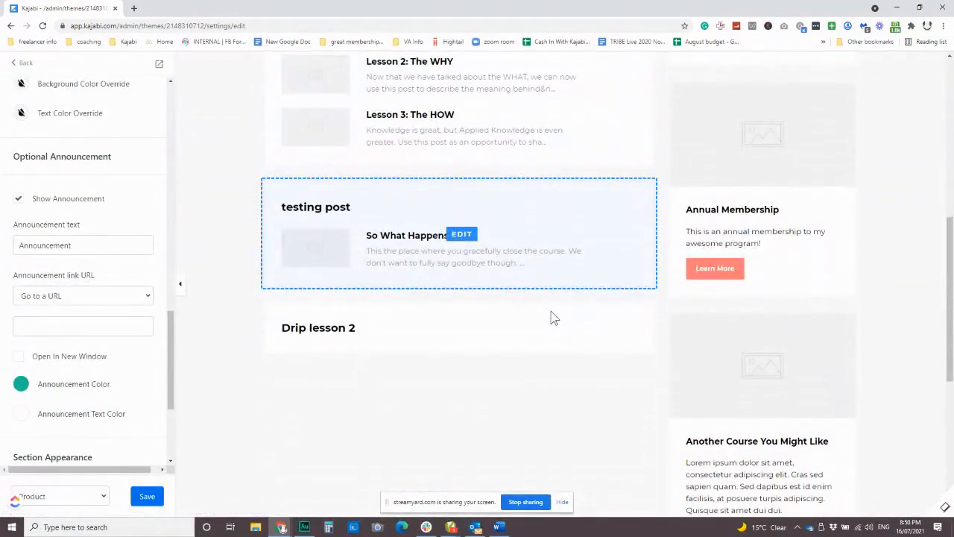
scroll(549, 320, "up", 5)
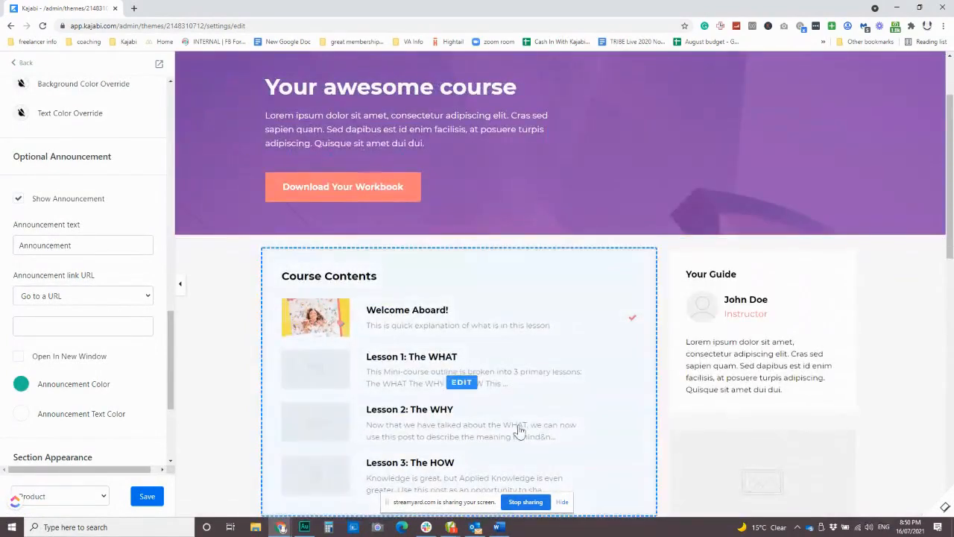
scroll(517, 339, "down", 2)
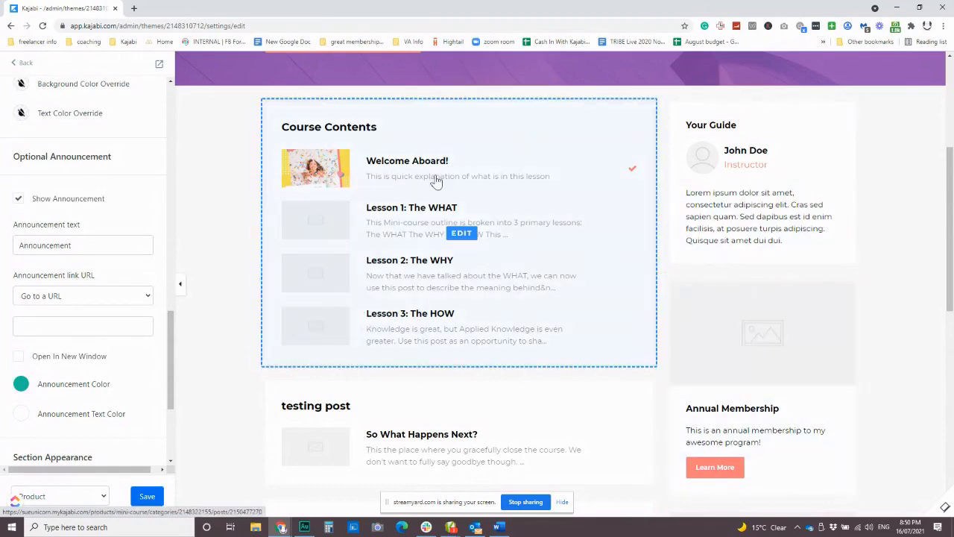
scroll(459, 186, "down", 2)
scroll(443, 267, "up", 5)
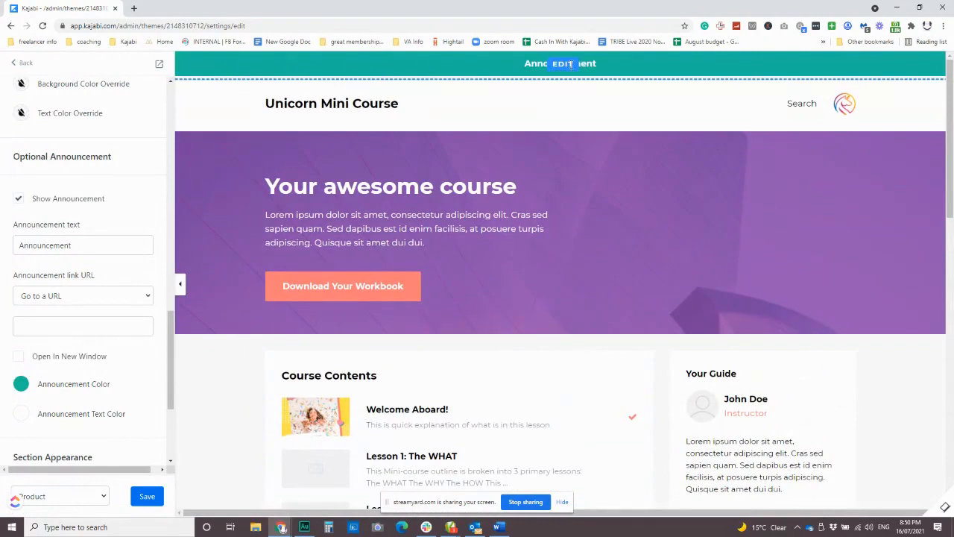
scroll(588, 283, "down", 3)
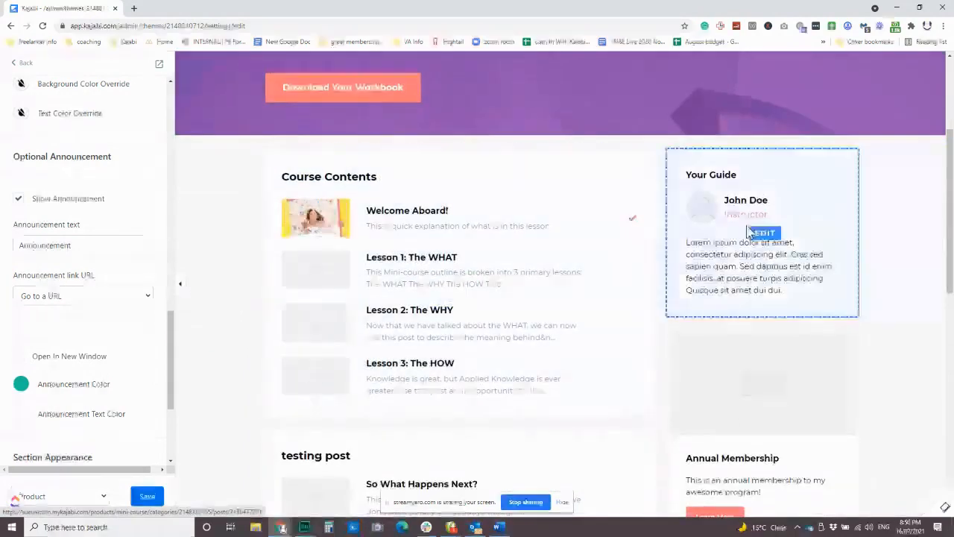
scroll(723, 153, "down", 2)
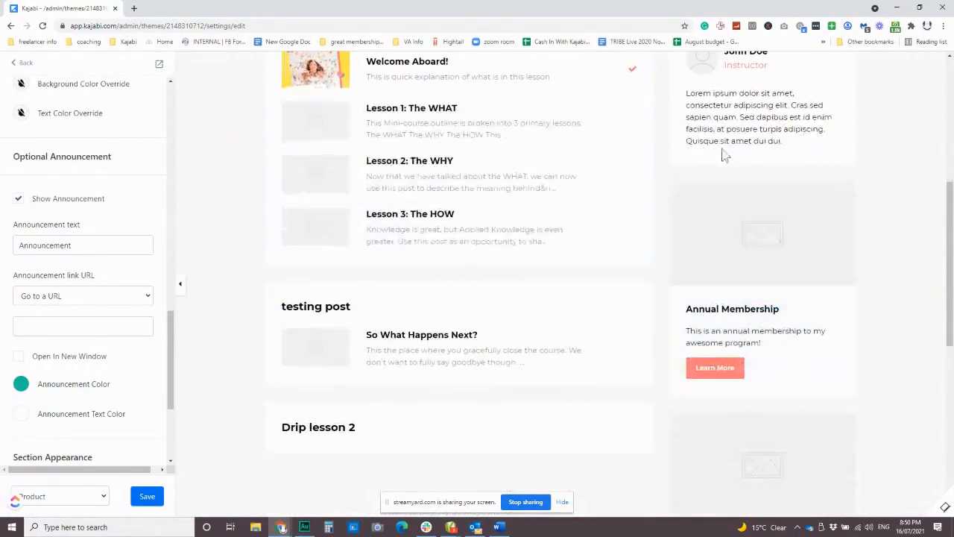
Return to the Mini Course section list and save the theme changes, staying in the editor
left_click(24, 62)
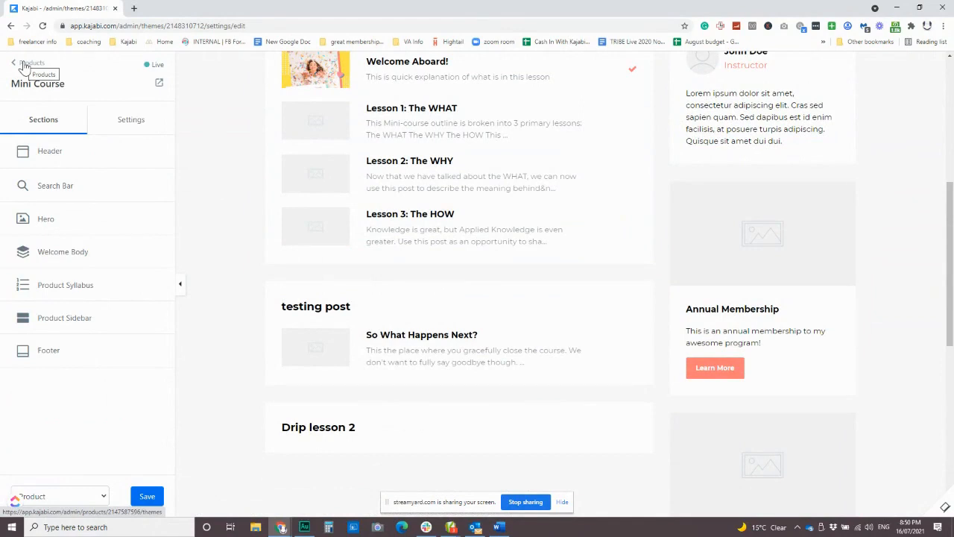
left_click(23, 64)
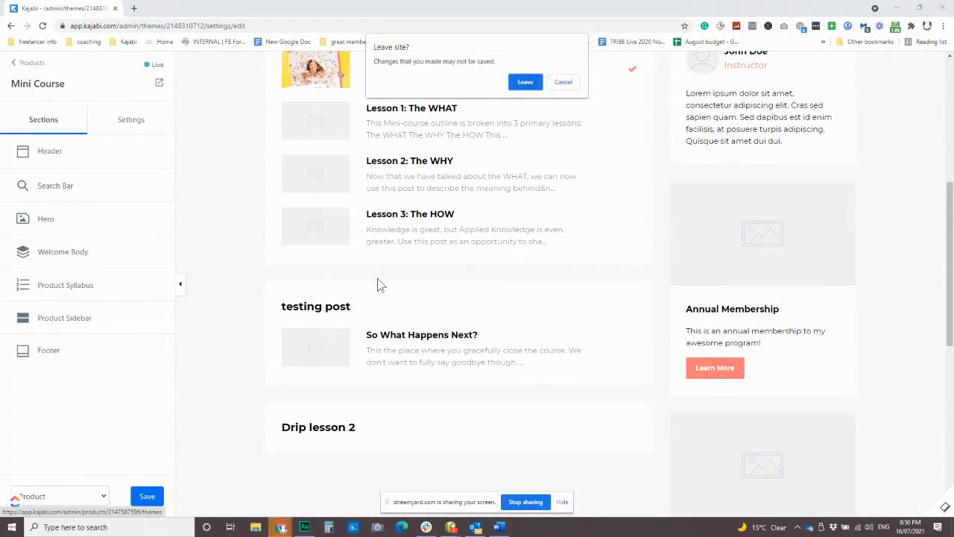
left_click(570, 84)
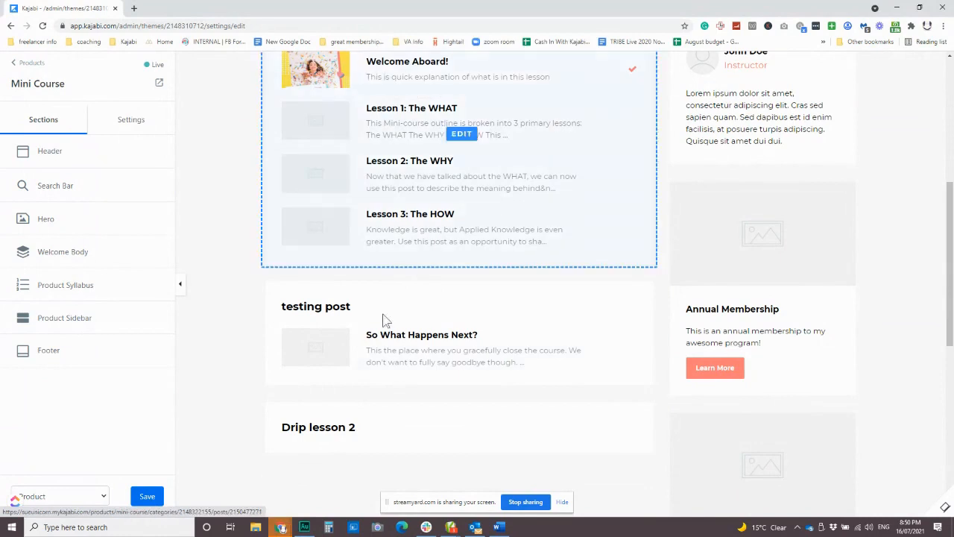
left_click(147, 498)
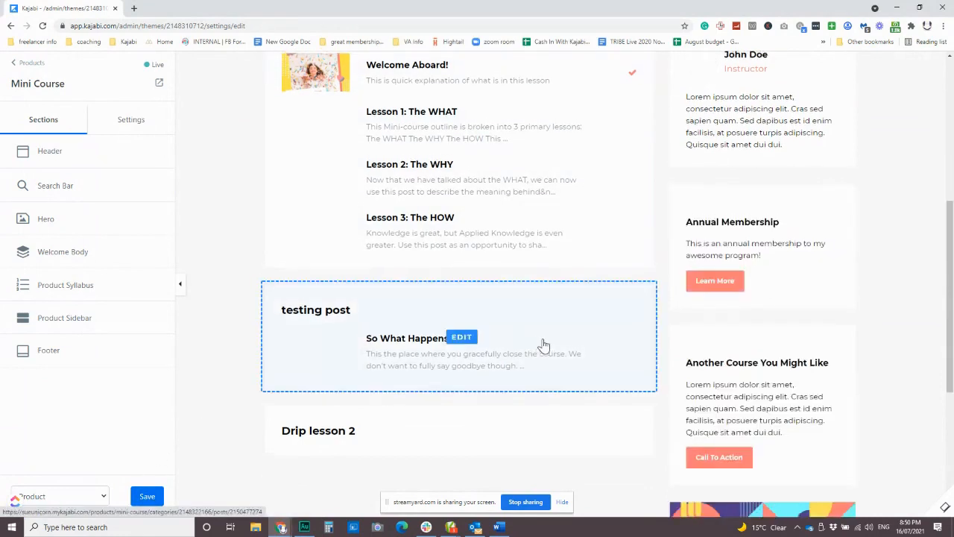
Switch the theme editor to the Post page and view its lesson layout down to the comments
scroll(543, 346, "up", 3)
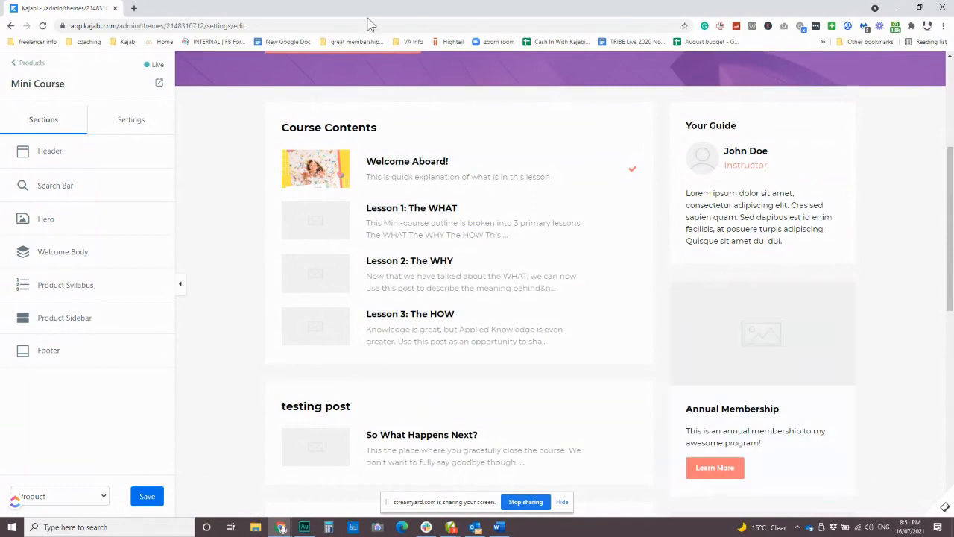
left_click(61, 495)
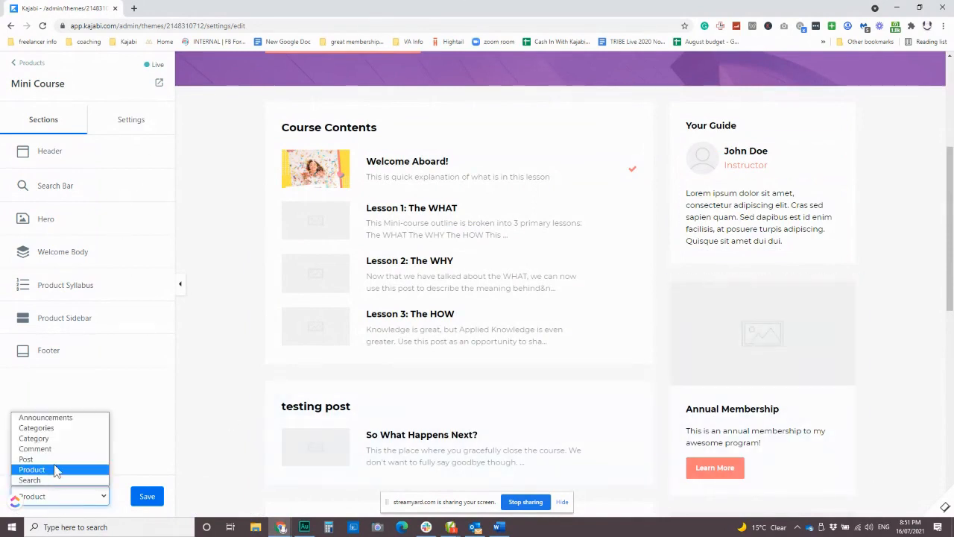
left_click(53, 459)
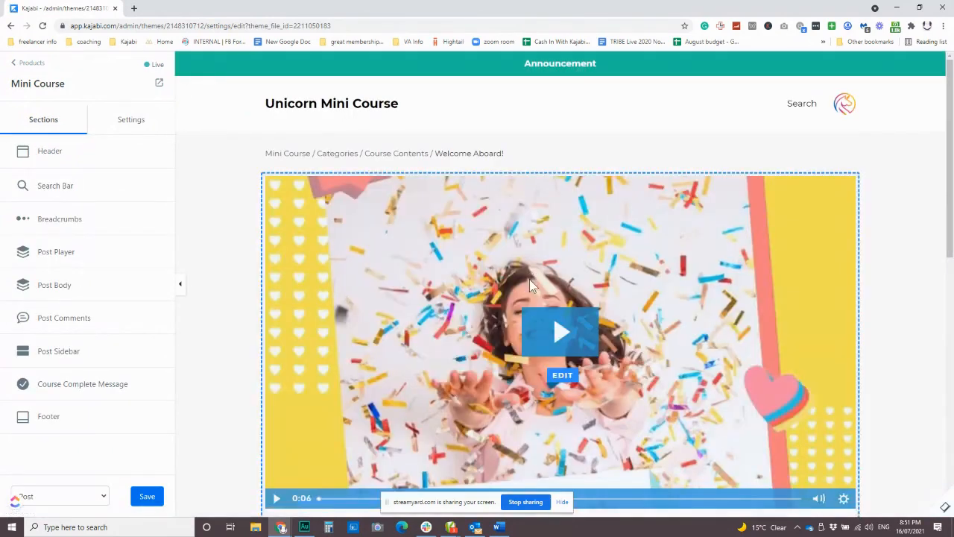
scroll(530, 278, "down", 7)
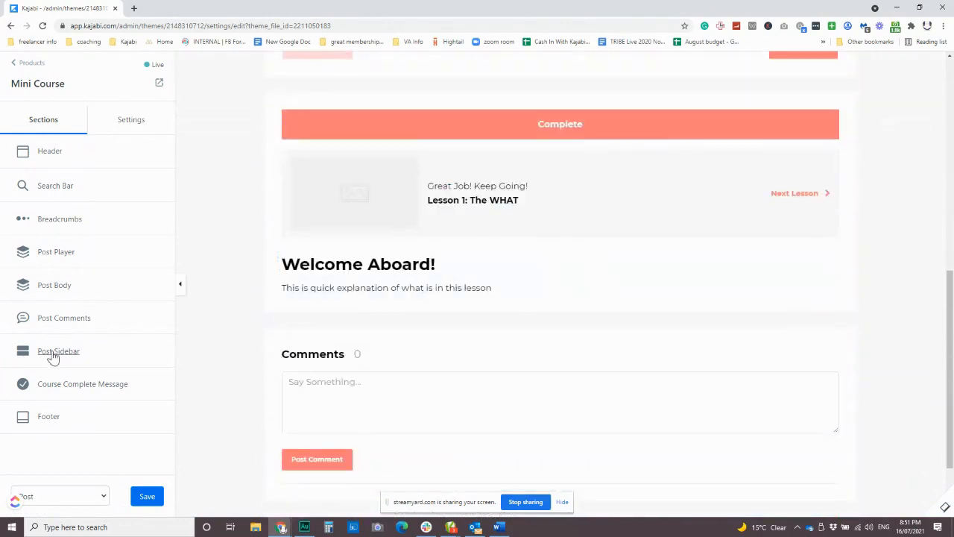
Show the Post Sidebar with its post downloads and instructor blocks on the lesson page
left_click(52, 356)
left_click(19, 136)
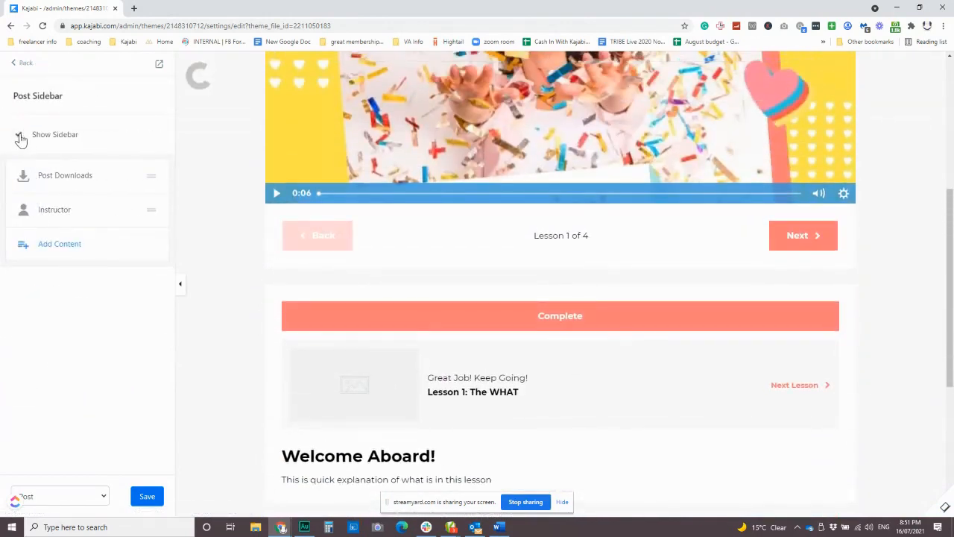
scroll(803, 397, "down", 1)
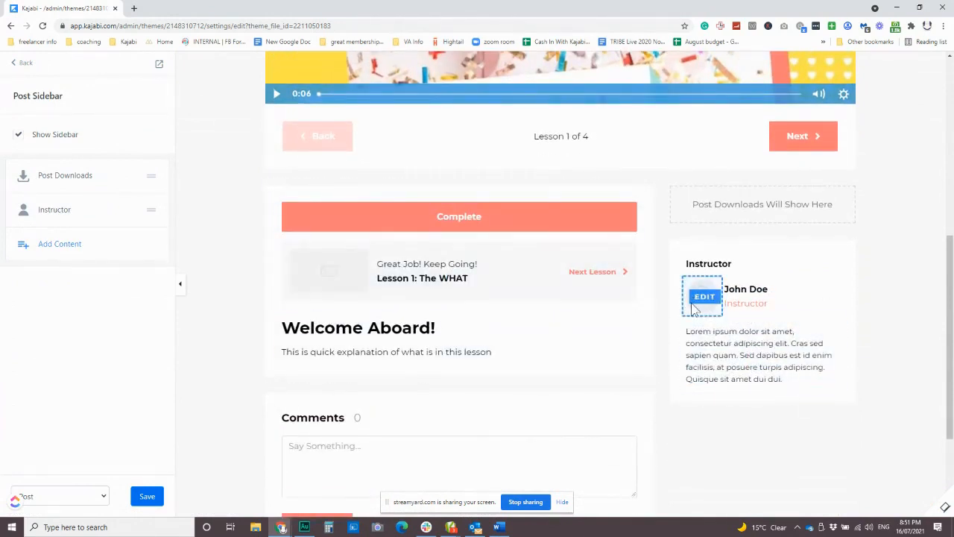
Return to the Post page's section list and save the theme changes without leaving the editor
left_click(60, 496)
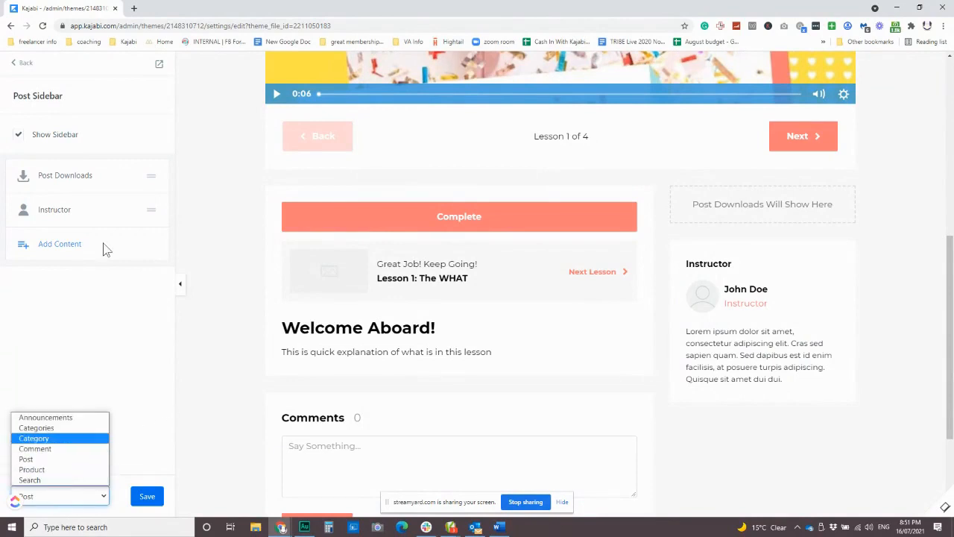
left_click(24, 64)
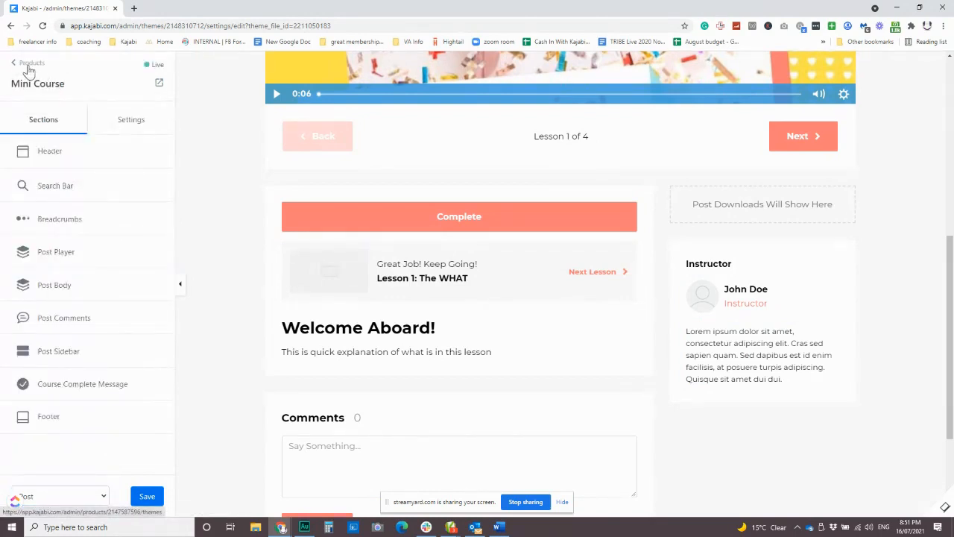
left_click(29, 65)
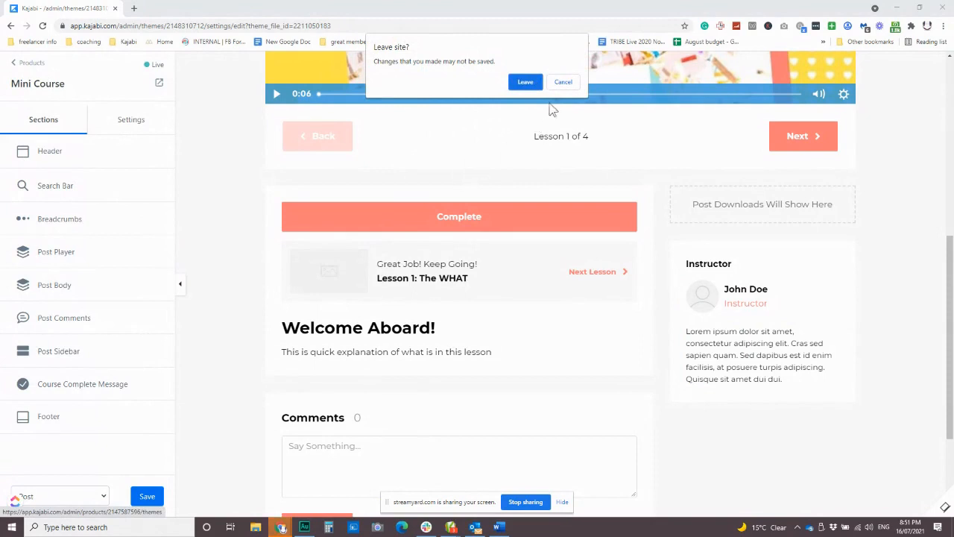
left_click(562, 82)
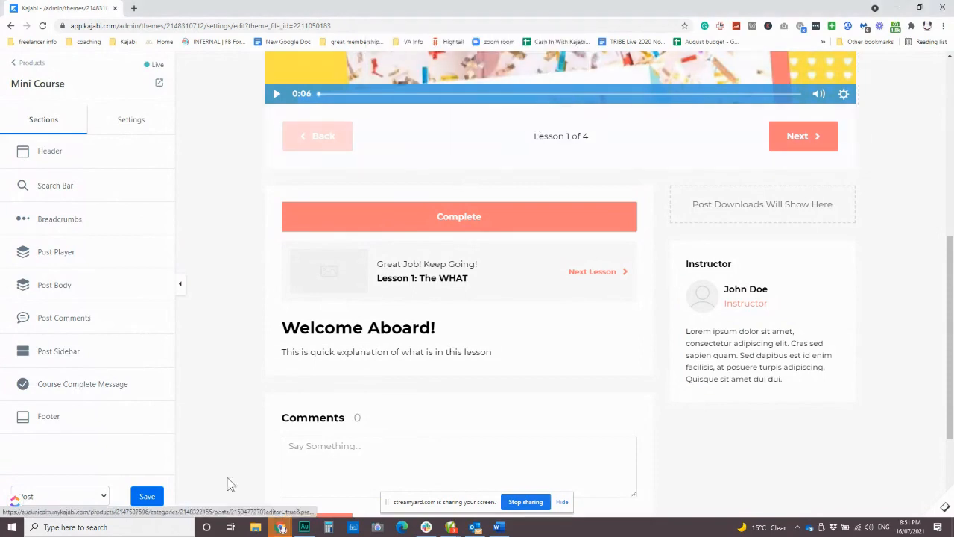
left_click(148, 499)
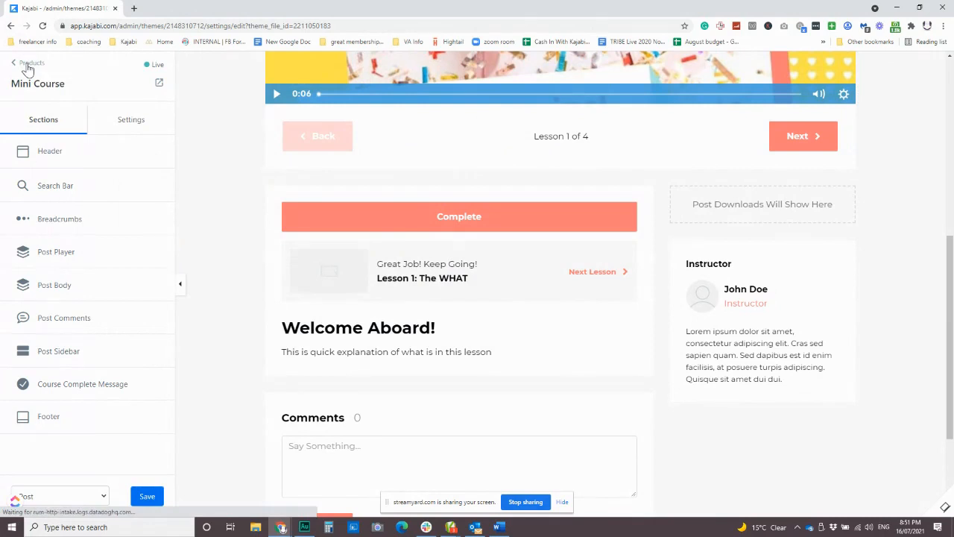
Leave the theme editor and go back to the Mini Course product's content outline
left_click(28, 67)
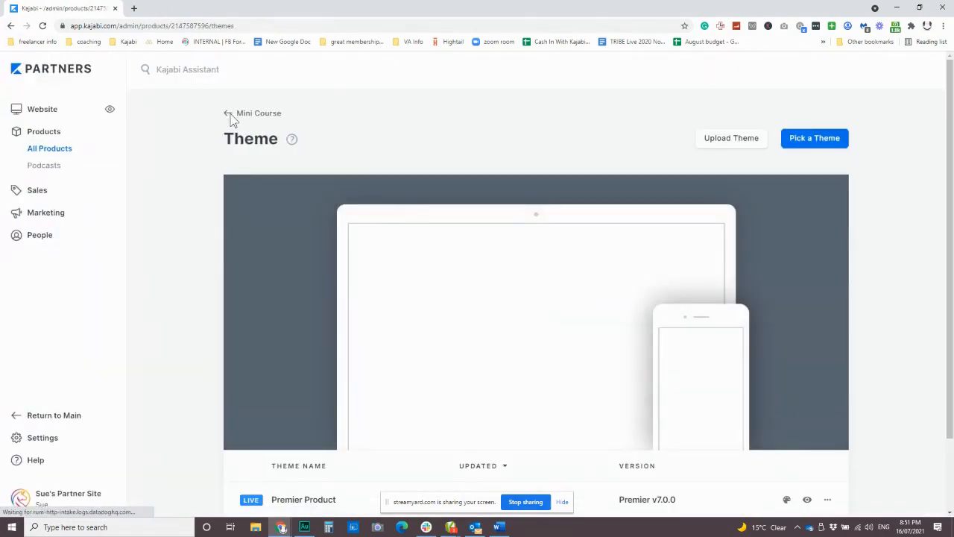
mouse_move(450, 281)
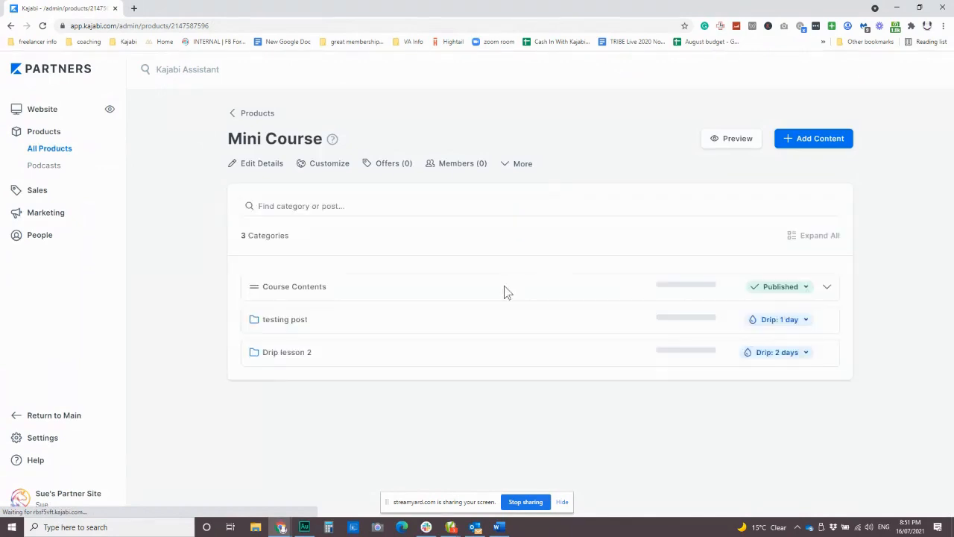
scroll(471, 318, "down", 1)
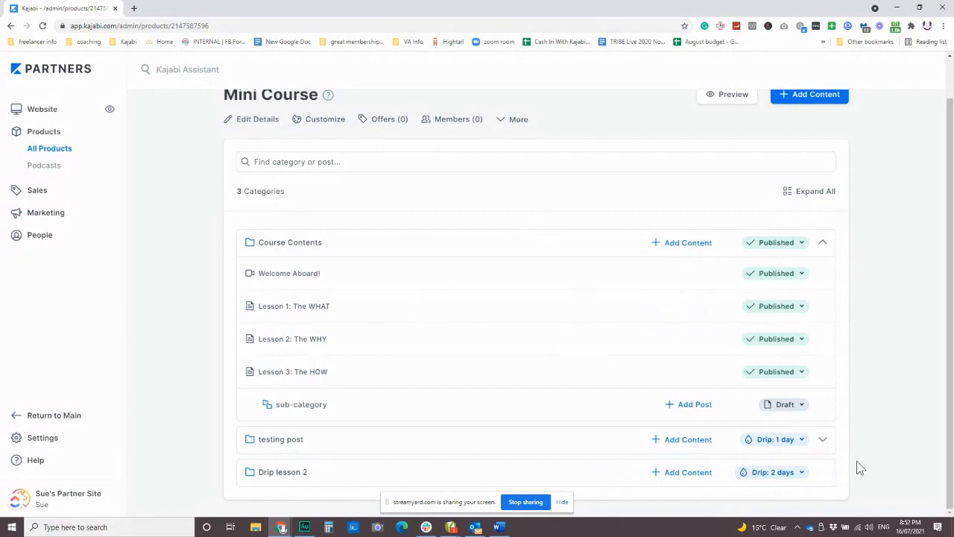
left_click(283, 478)
left_click(283, 474)
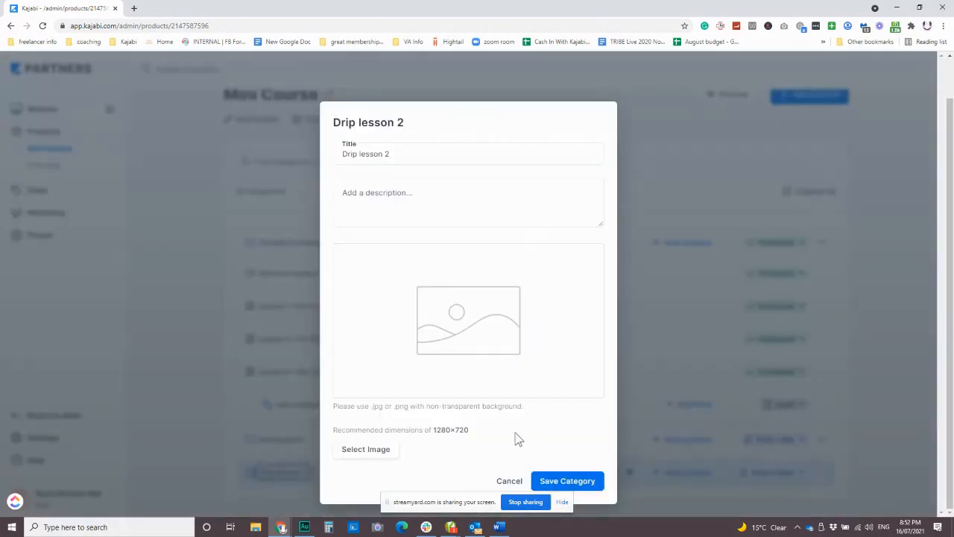
left_click(674, 219)
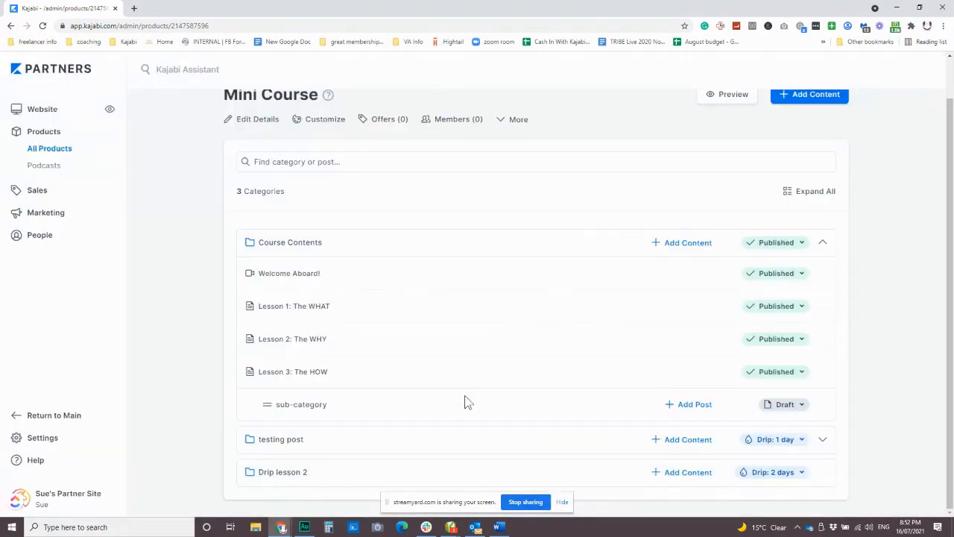
Create a new post titled "title" in the Drip lesson 2 category
left_click(690, 477)
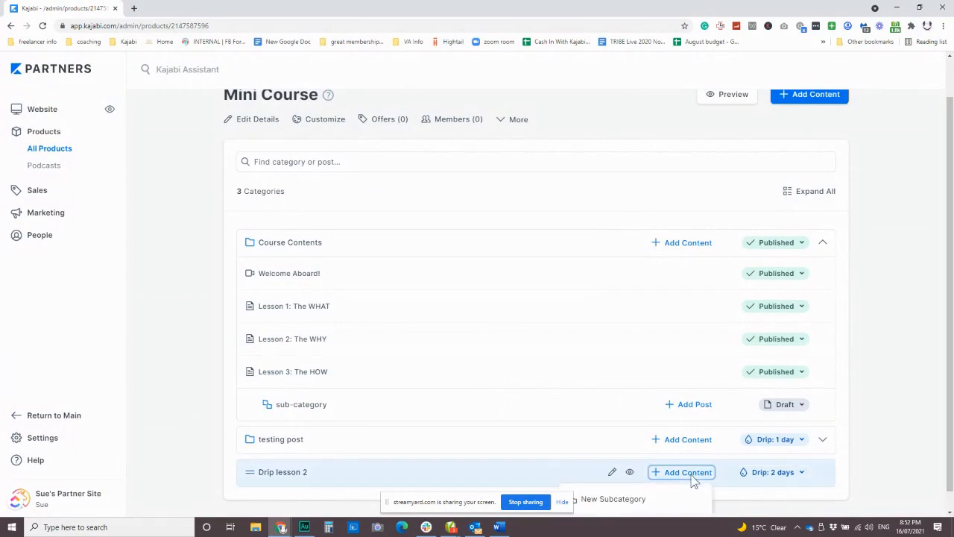
scroll(629, 504, "down", 1)
left_click(613, 498)
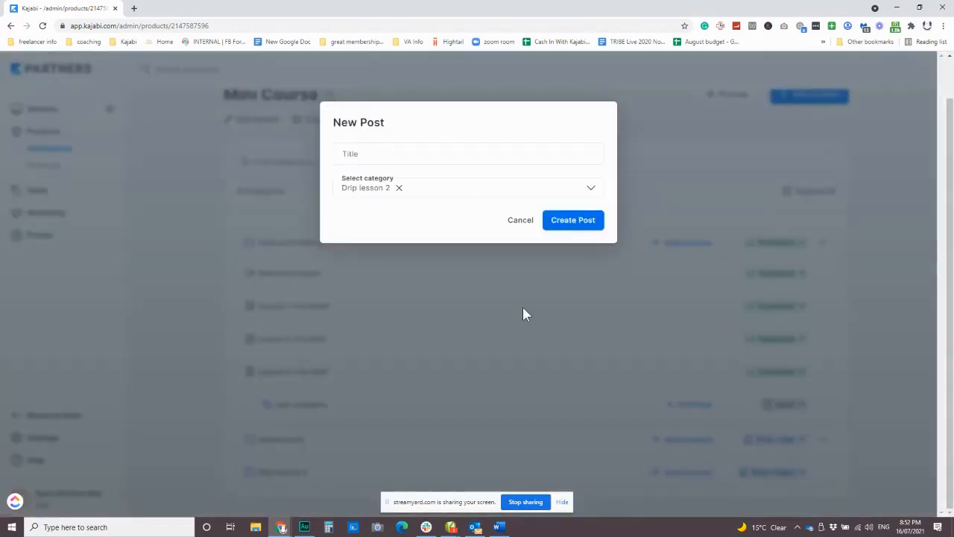
left_click(572, 220)
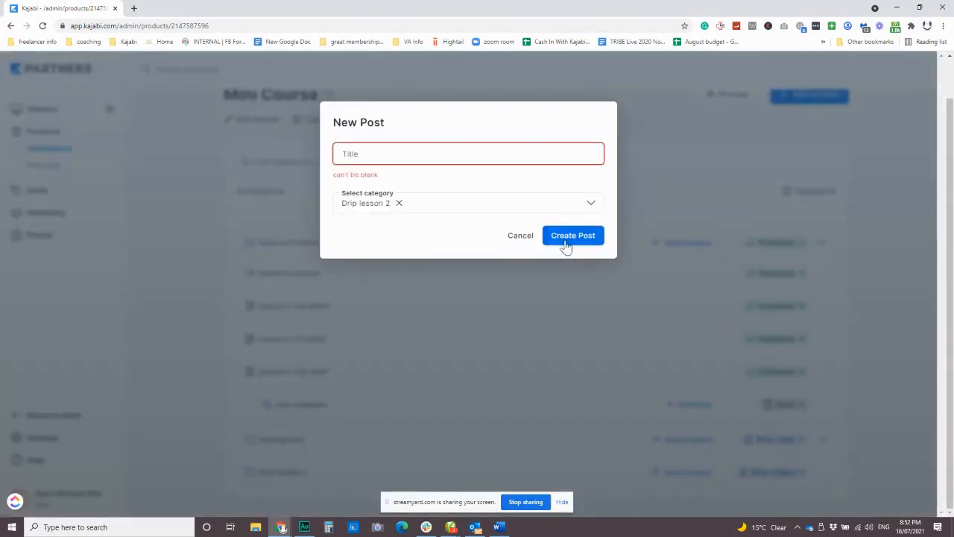
left_click(356, 154)
type("title")
key("Return")
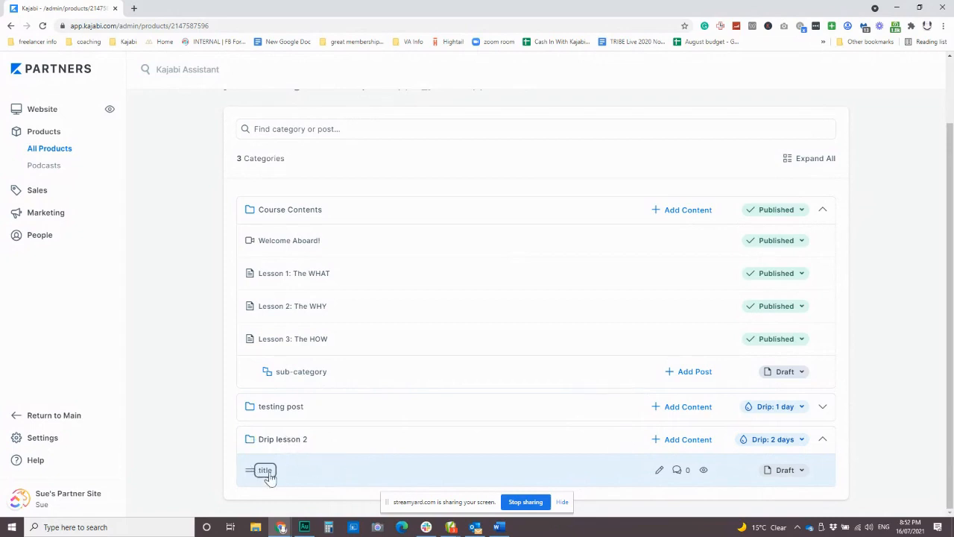
Check the publishing status options of the "title" post in Drip lesson 2 and look over the Mini Course outline
left_click(793, 473)
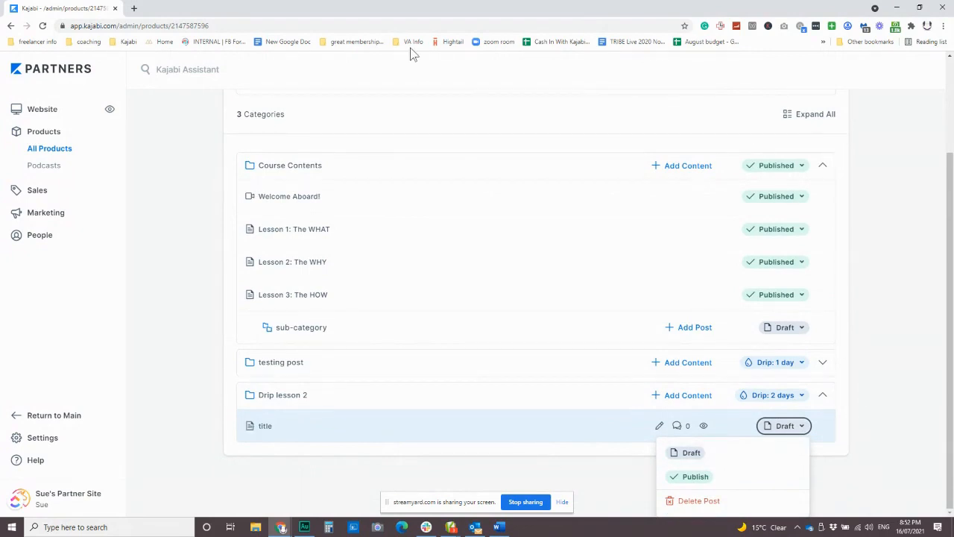
left_click(877, 280)
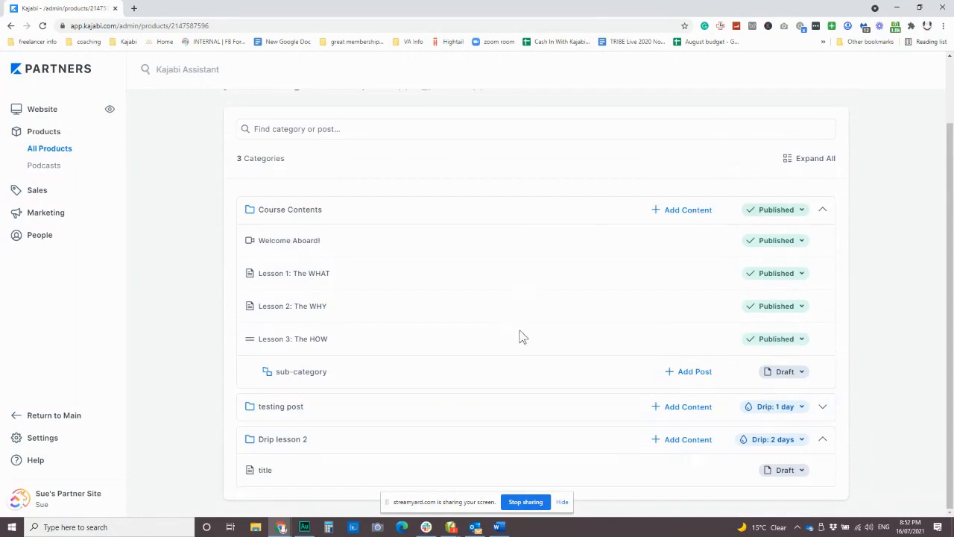
scroll(529, 374, "up", 1)
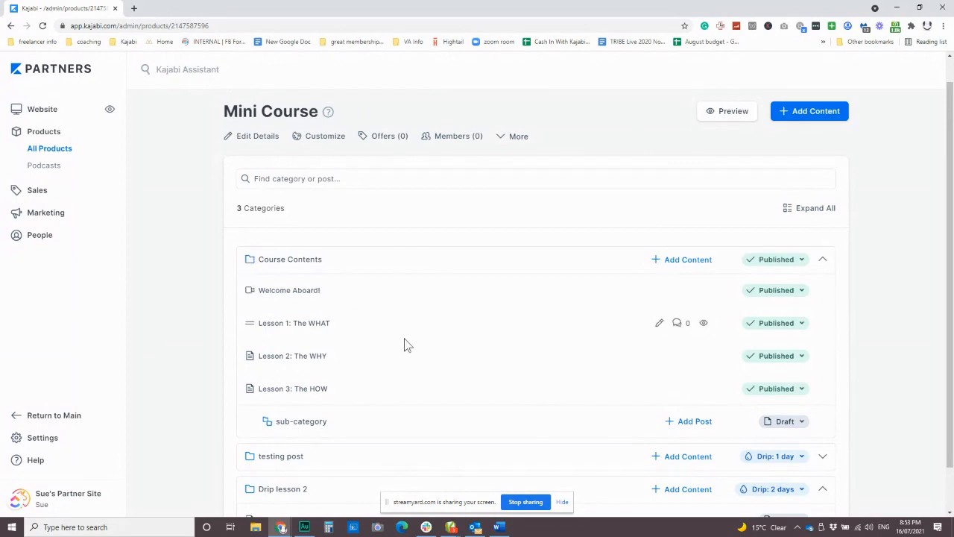
scroll(512, 322, "down", 1)
scroll(514, 324, "up", 2)
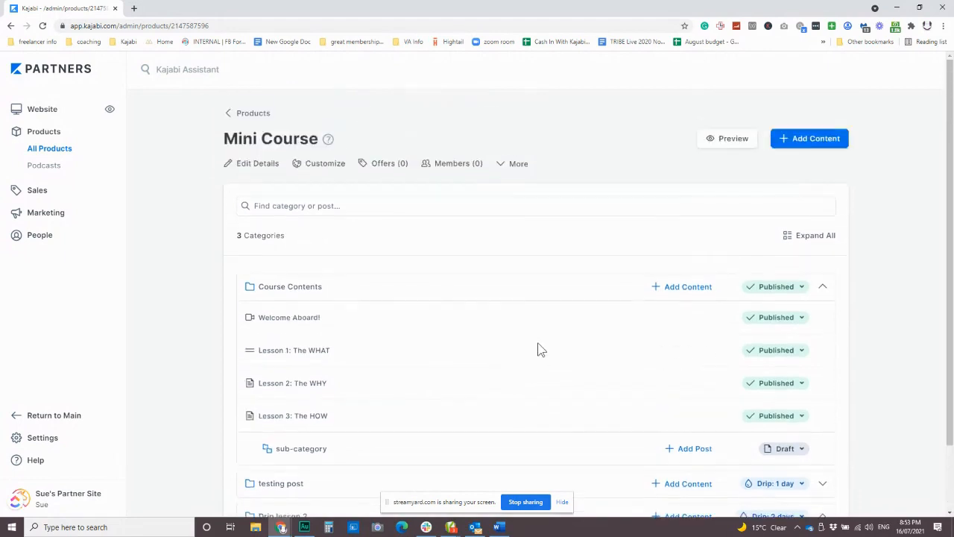
Go to the site's sales offers and start a new offer titled "Free Mini Mini Course"
left_click(36, 196)
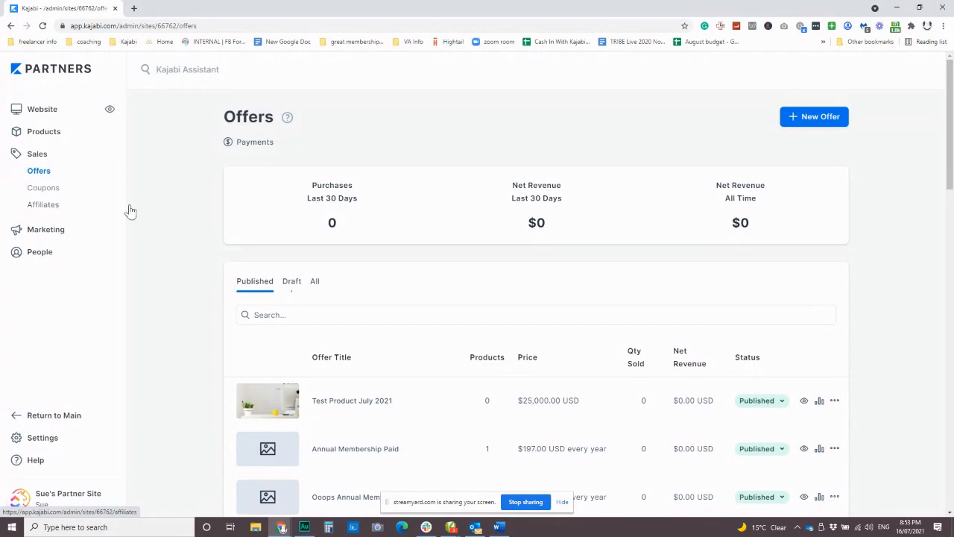
scroll(615, 304, "down", 3)
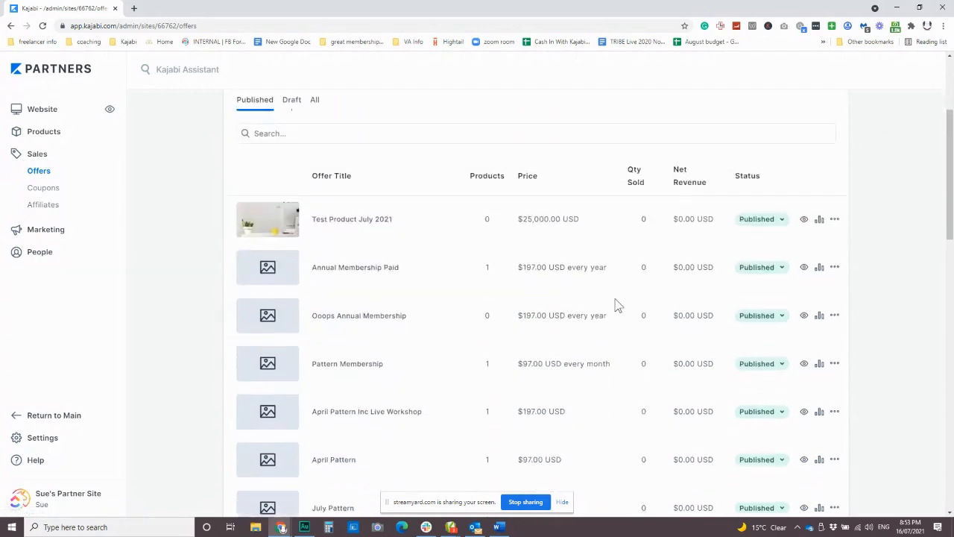
scroll(648, 277, "up", 3)
left_click(814, 119)
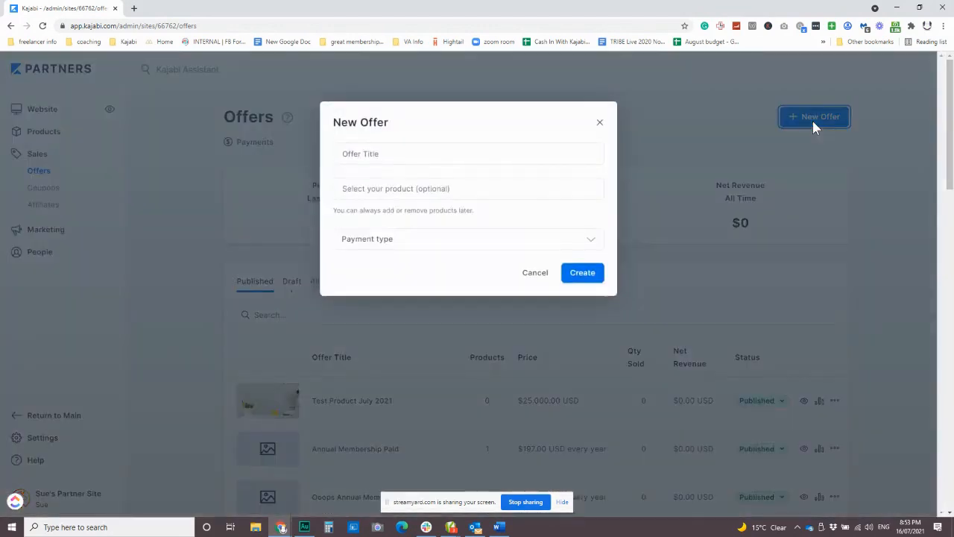
left_click(427, 153)
type("Fr4ee")
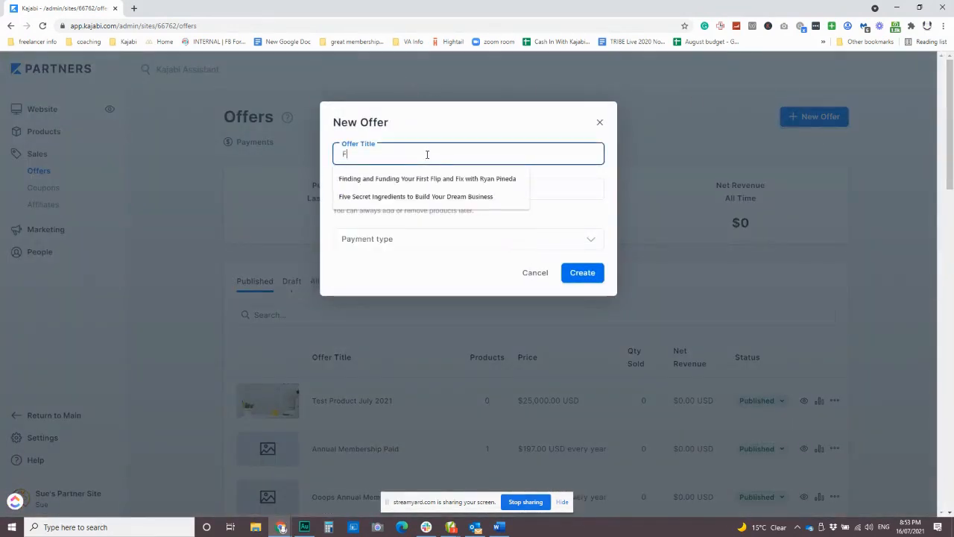
key("BackSpace")
key("BackSpace")
key("BackSpace")
type("ee M")
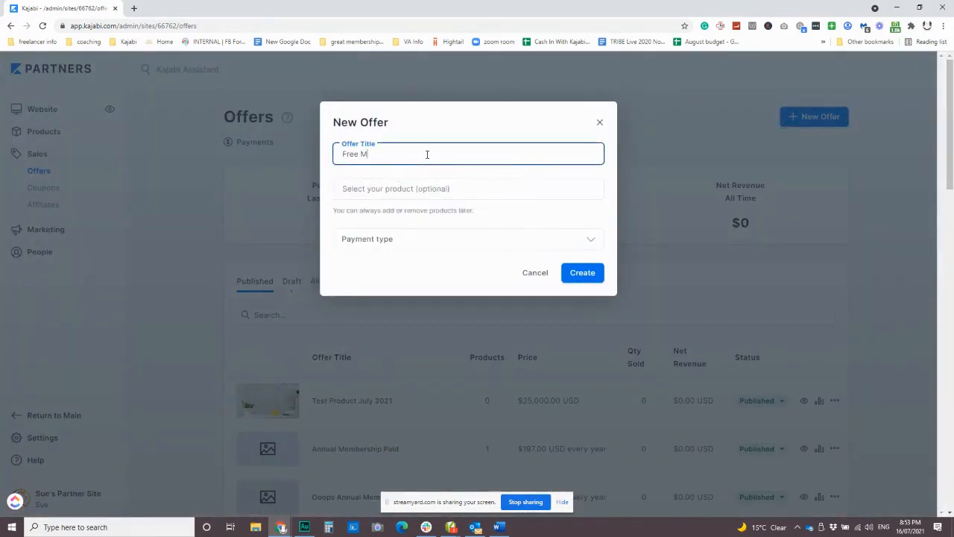
type("ini Mini Course")
Include the Mini Course product in the new offer, set its payment type to Free and create it
left_click(435, 194)
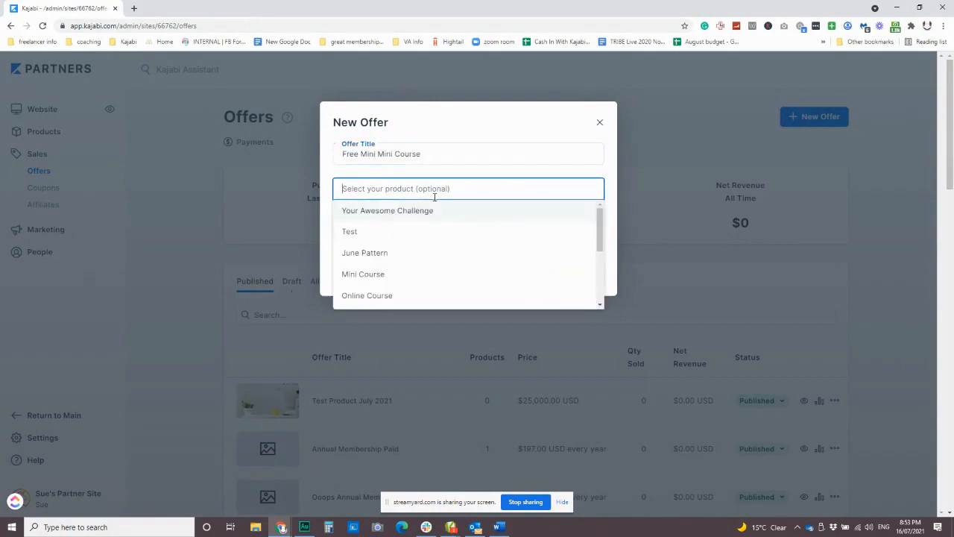
left_click(380, 274)
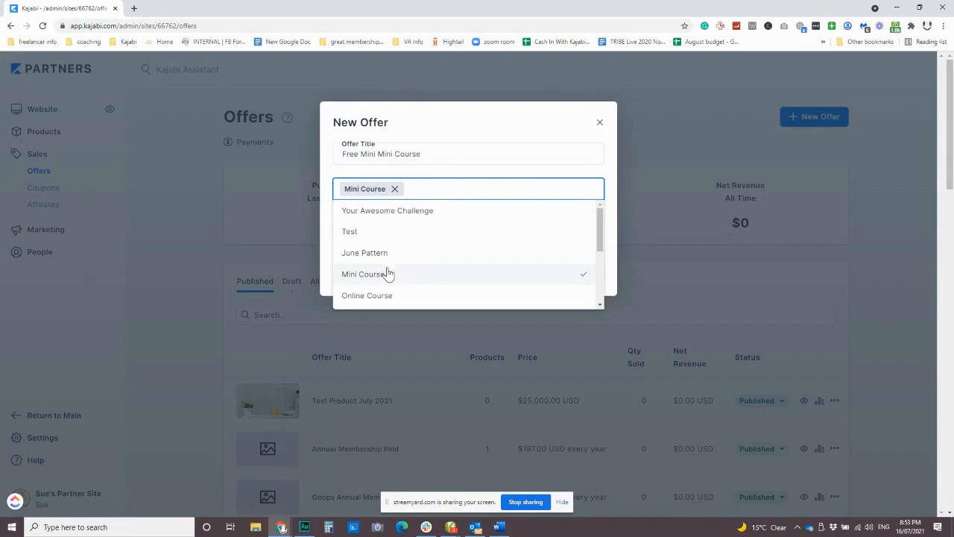
left_click(436, 158)
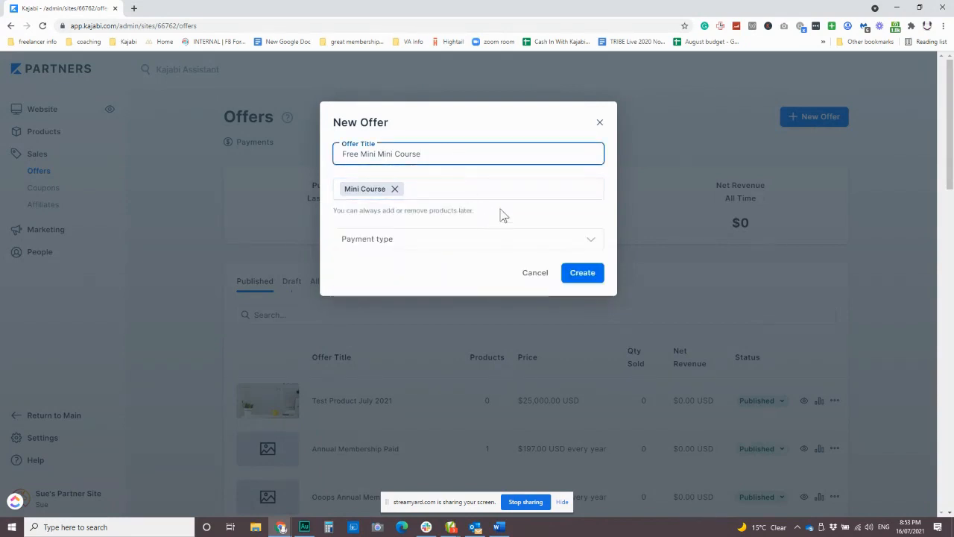
left_click(454, 249)
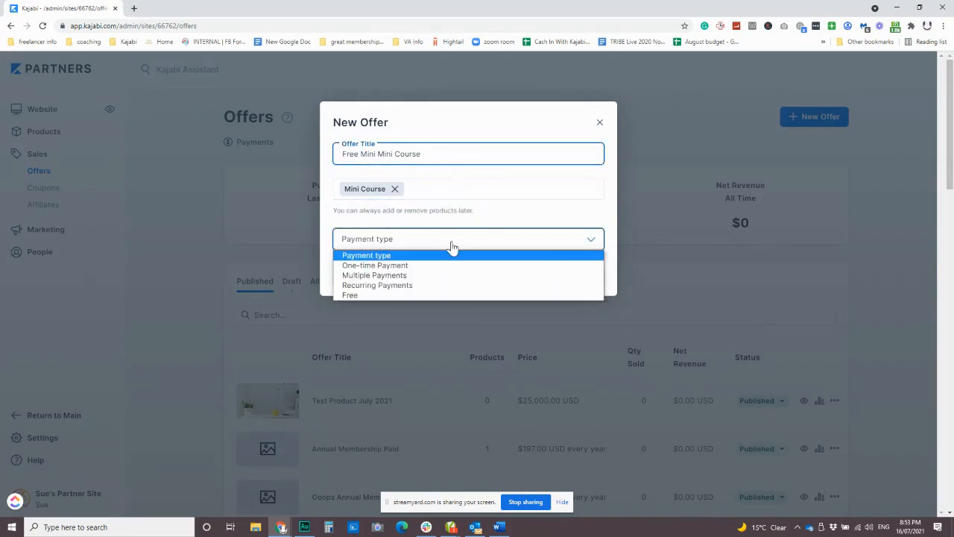
left_click(376, 294)
left_click(582, 288)
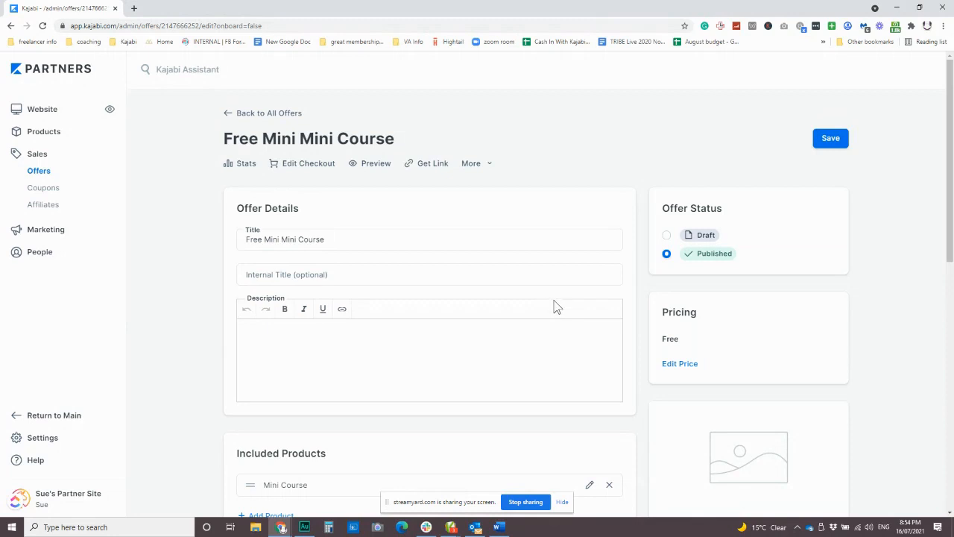
Try restricting the offer's product access to 7 days
scroll(469, 317, "down", 2)
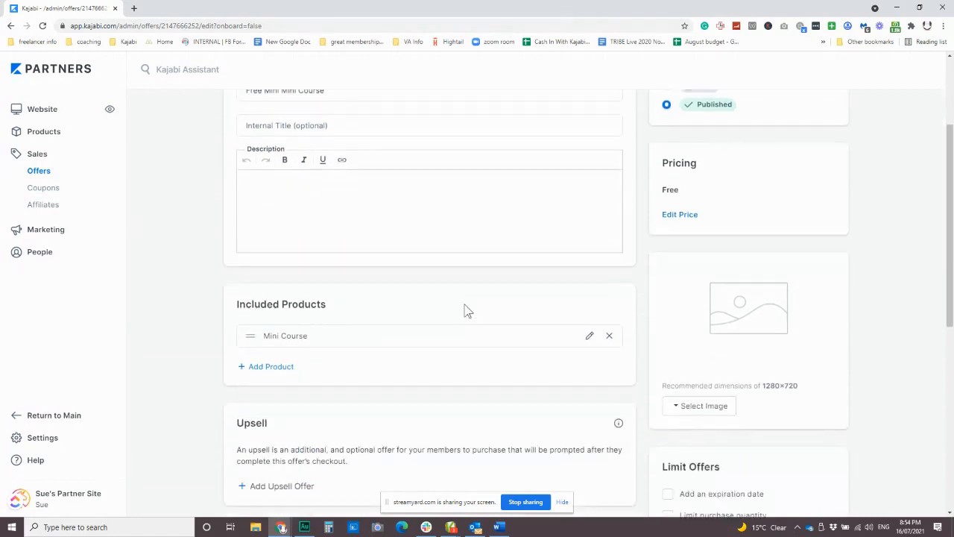
scroll(481, 341, "down", 3)
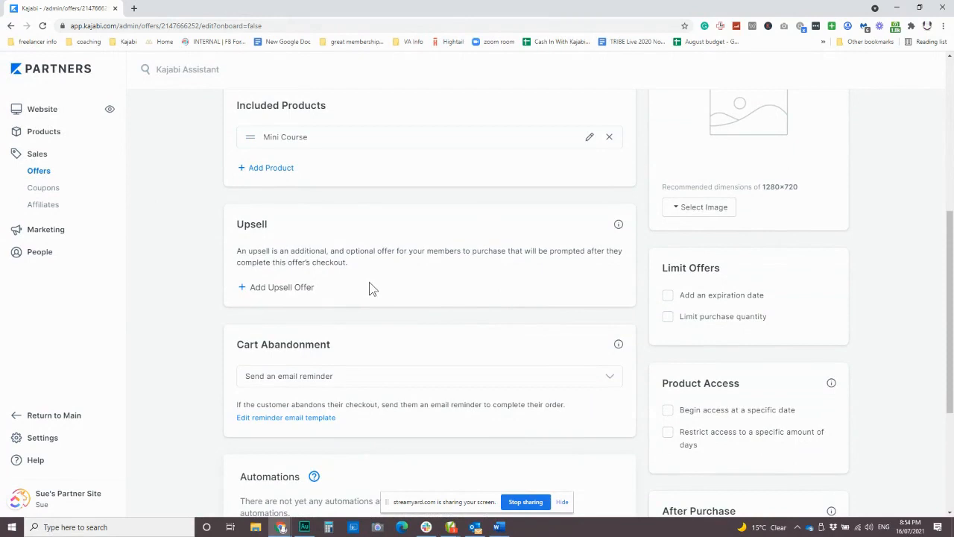
scroll(368, 283, "down", 3)
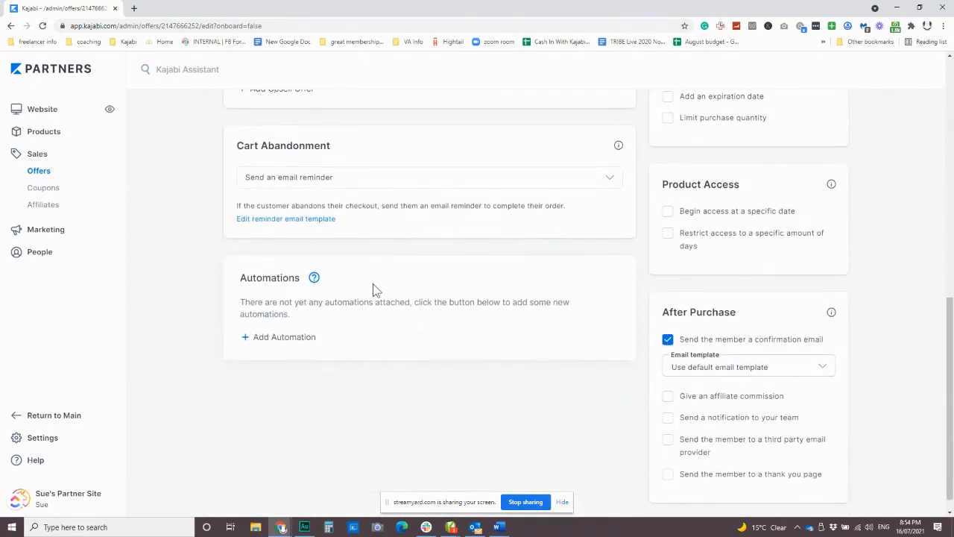
left_click(666, 234)
left_click(707, 304)
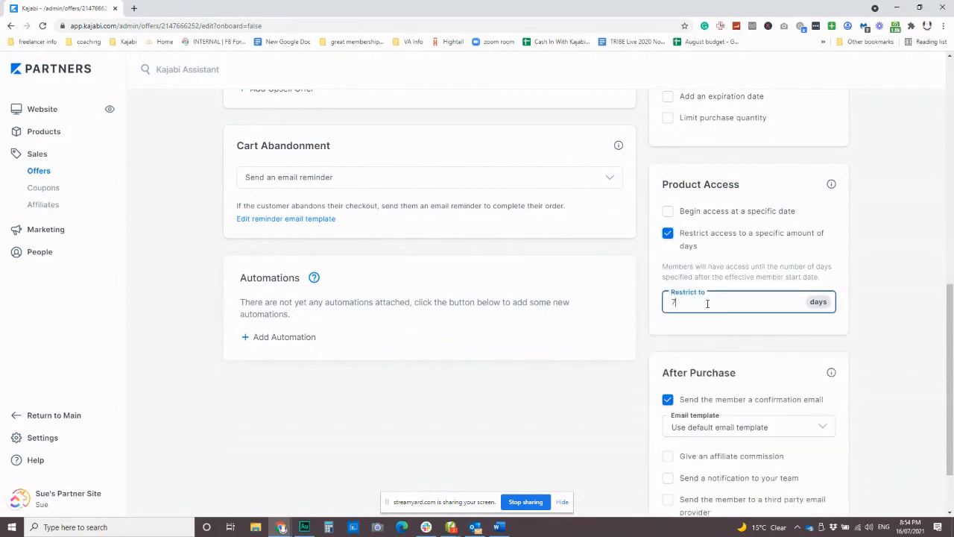
left_click(749, 246)
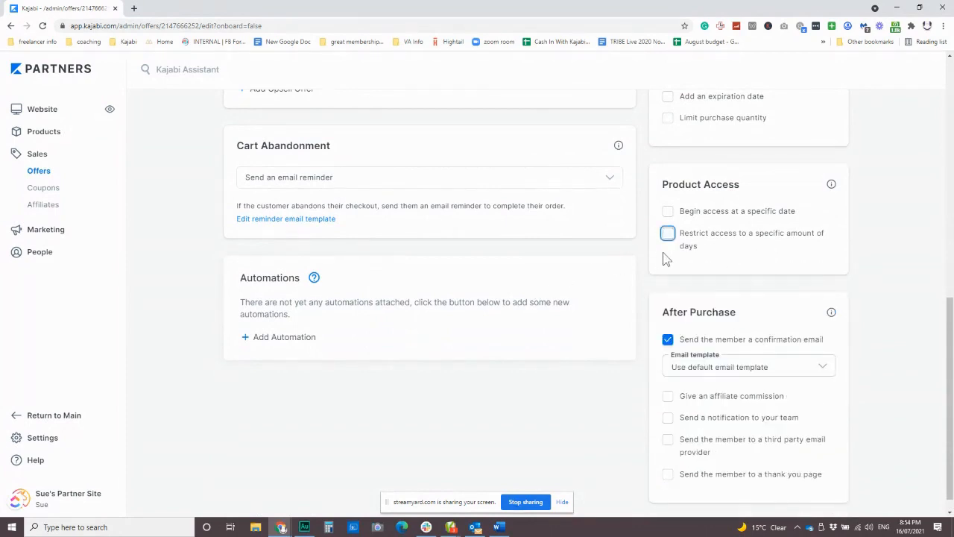
Enable the after-purchase notification to the team and add the site owner's e-mail address as its single recipient
scroll(567, 301, "down", 1)
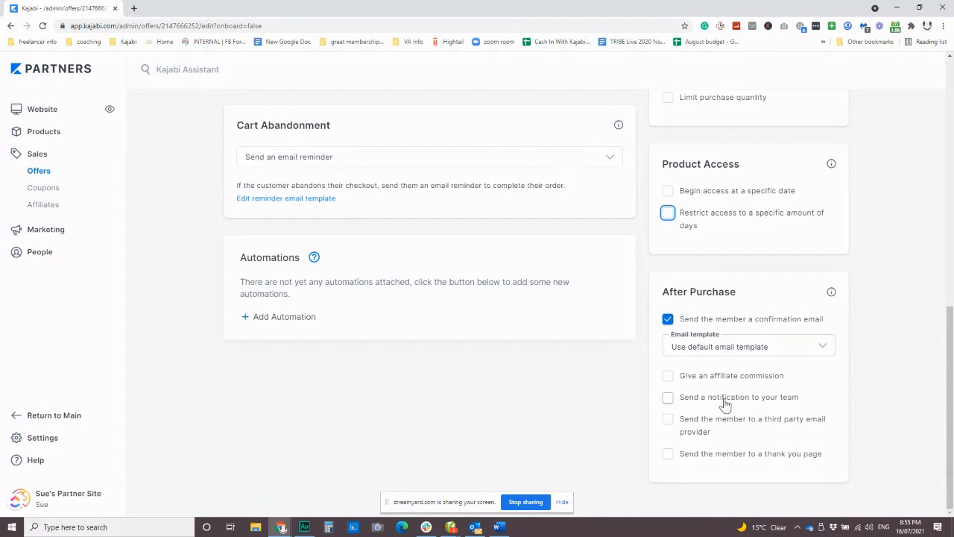
left_click(668, 399)
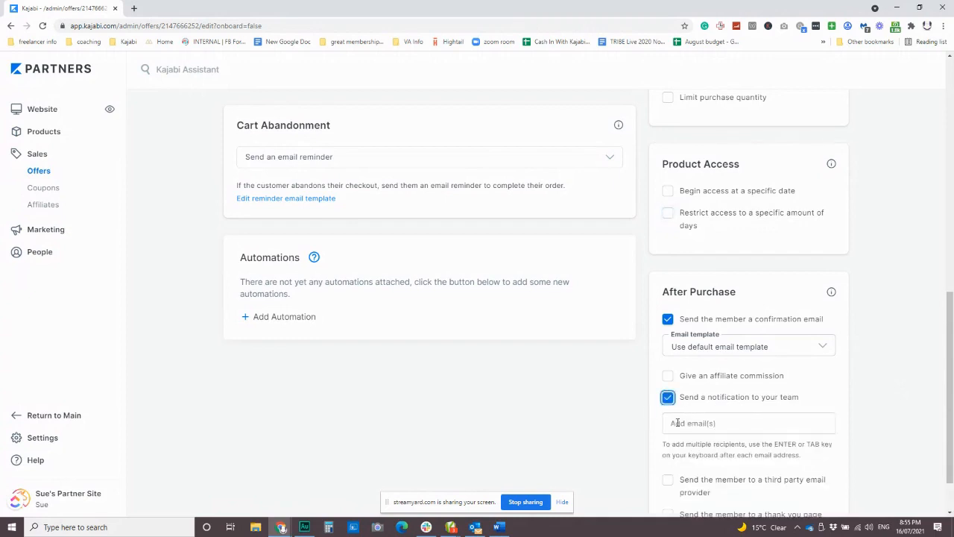
left_click(680, 423)
type("sue")
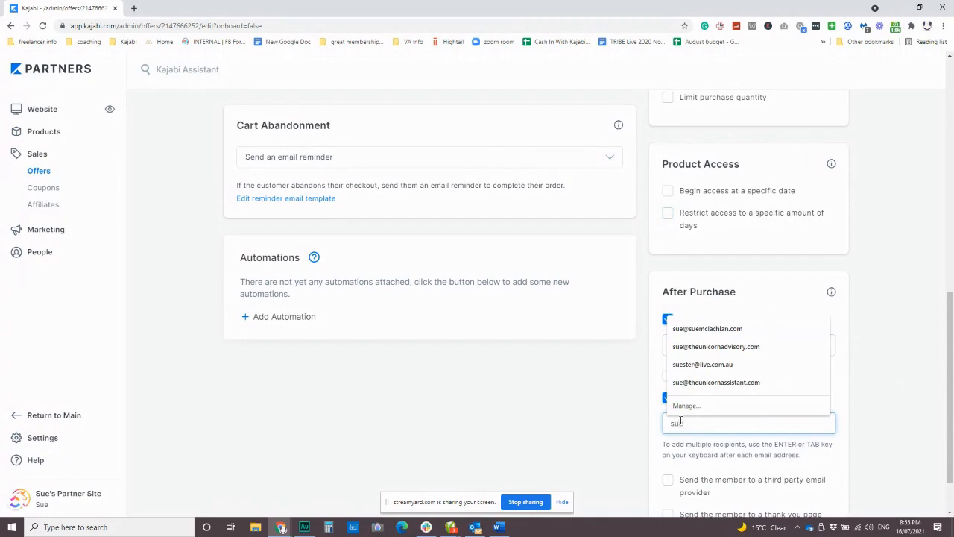
left_click(716, 329)
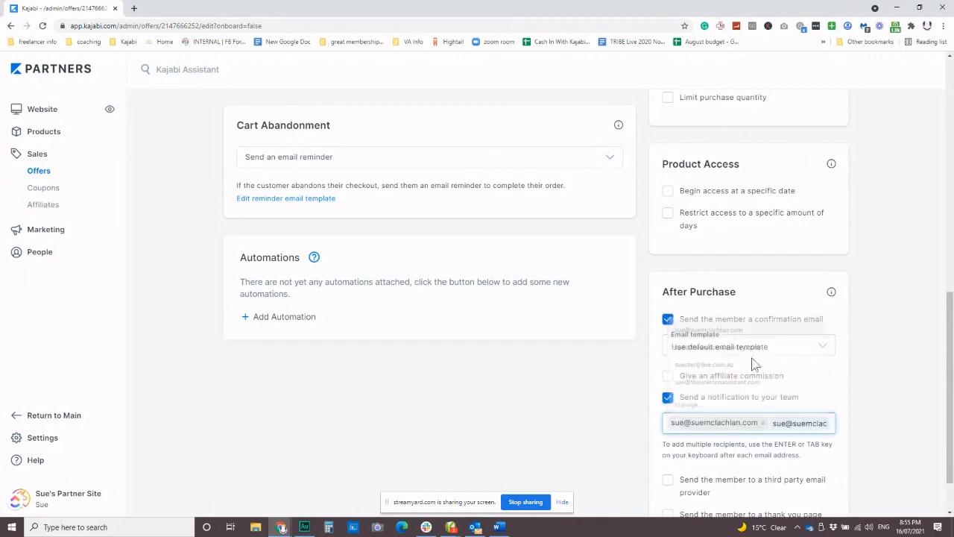
left_click(763, 423)
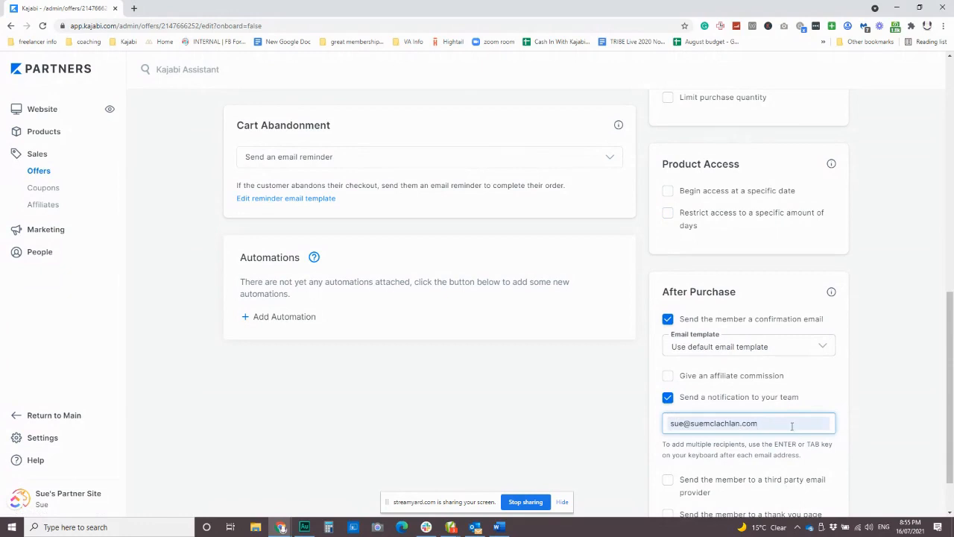
key("Return")
Add and save an automation that subscribes buyers of this offer to the Freebie Email Sequence
scroll(801, 437, "down", 1)
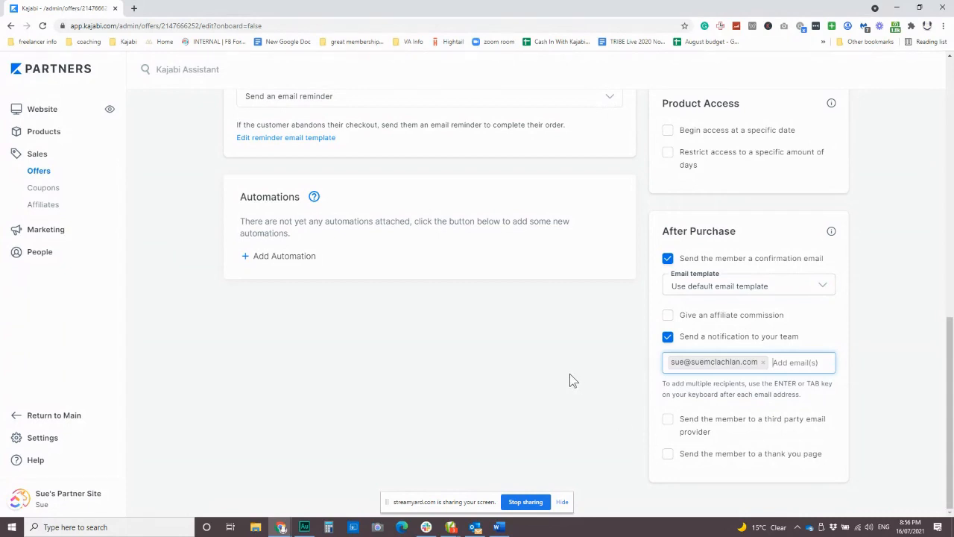
scroll(633, 382, "up", 2)
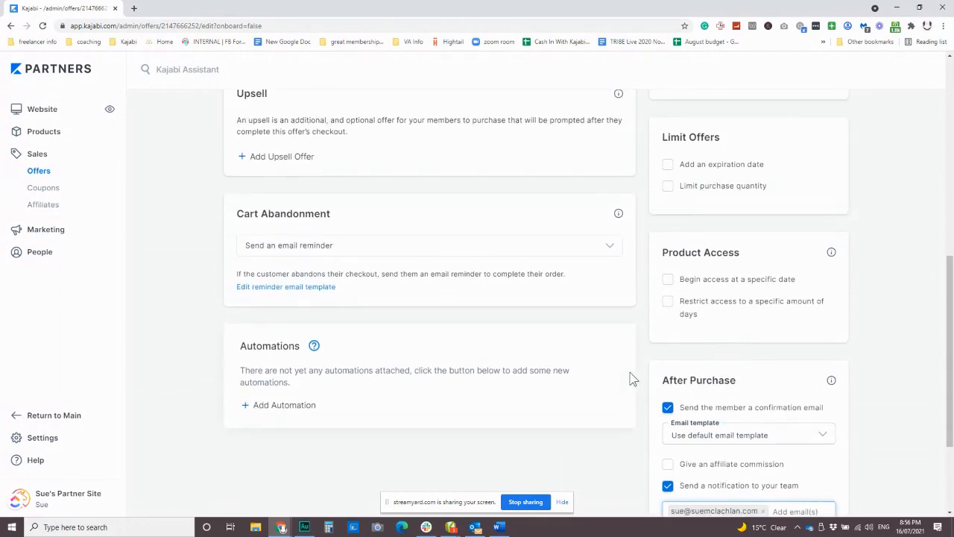
scroll(545, 336, "down", 2)
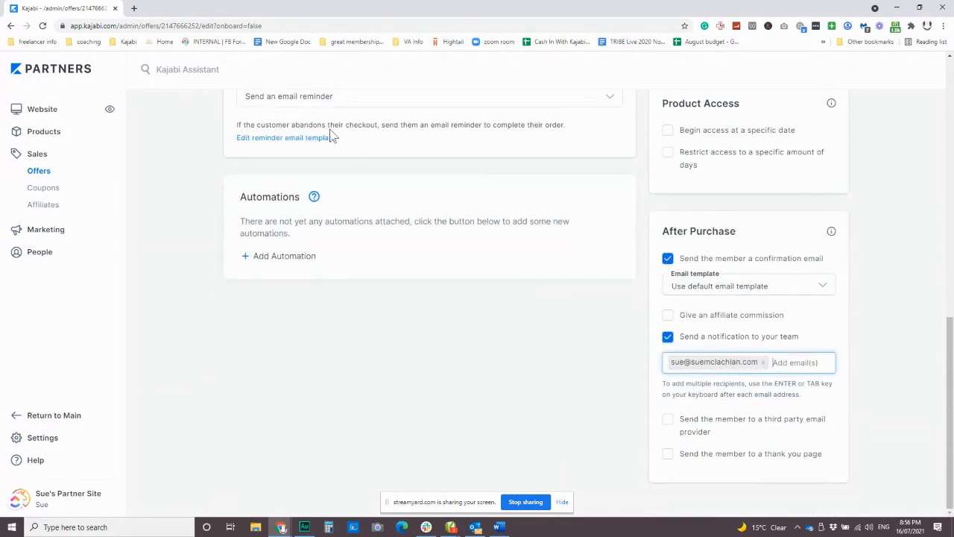
left_click(296, 258)
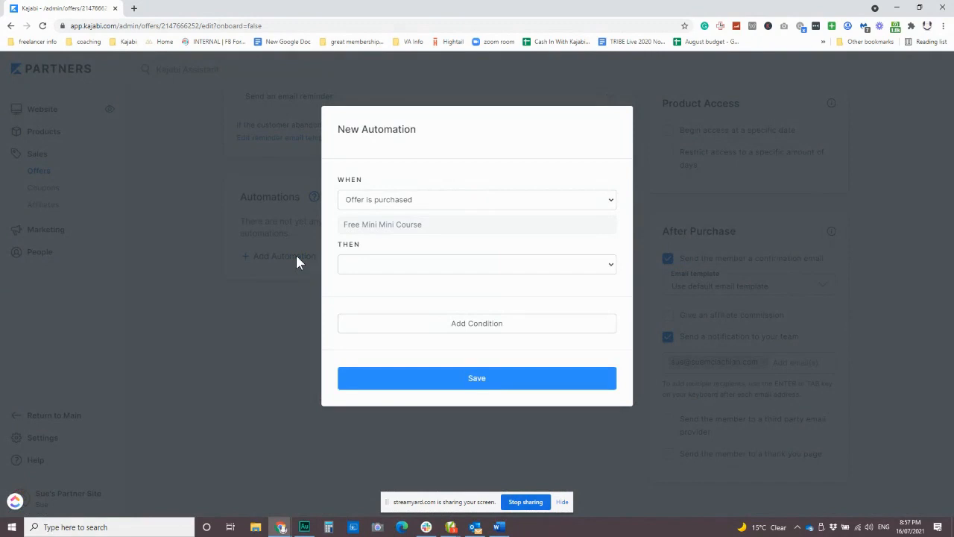
left_click(404, 266)
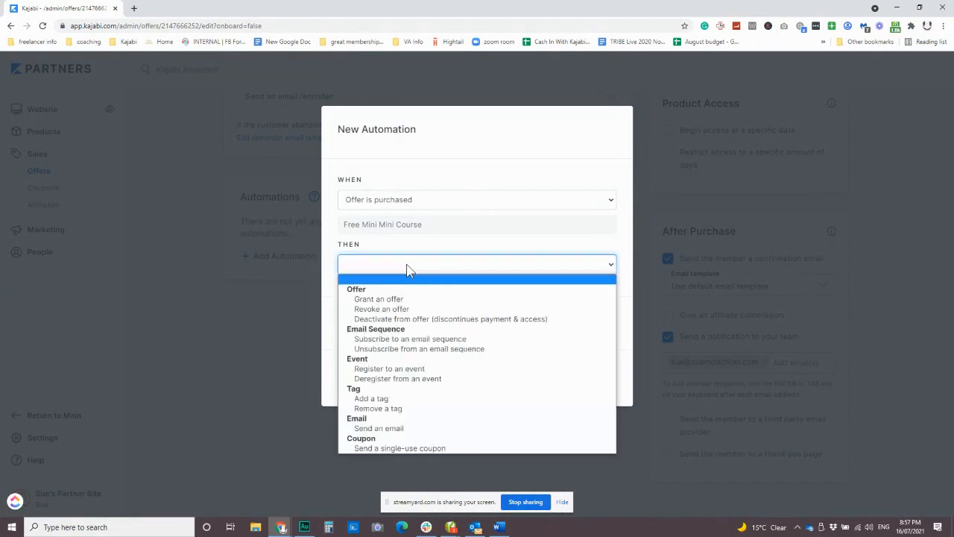
left_click(427, 340)
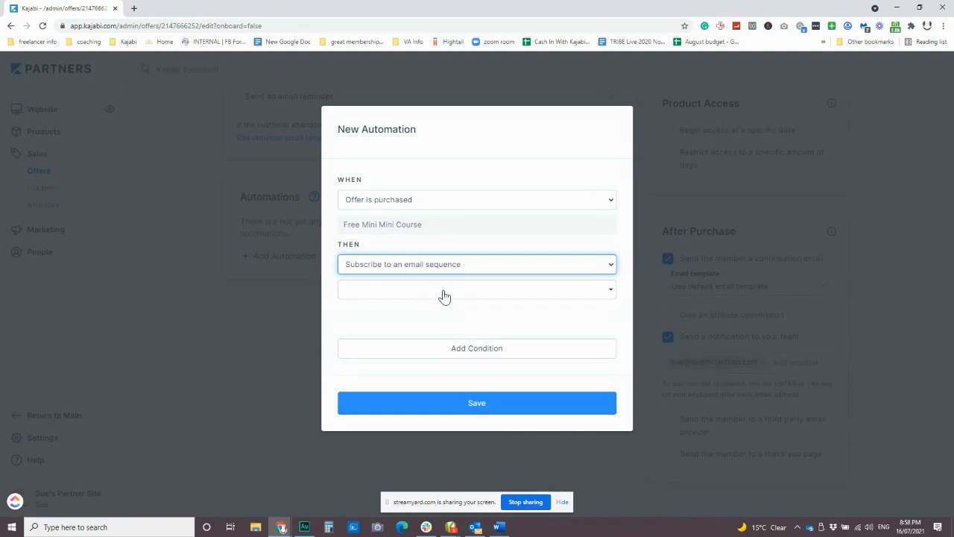
left_click(489, 301)
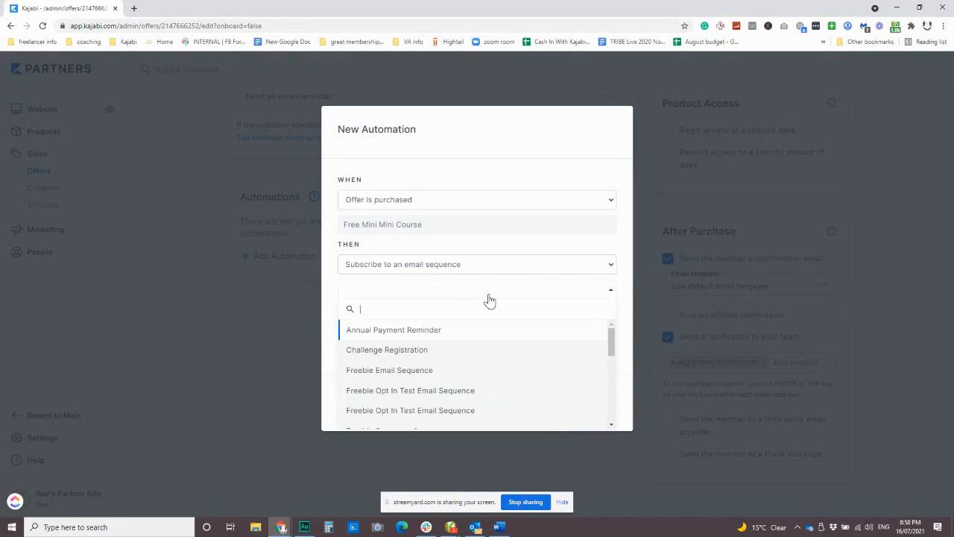
scroll(453, 386, "down", 2)
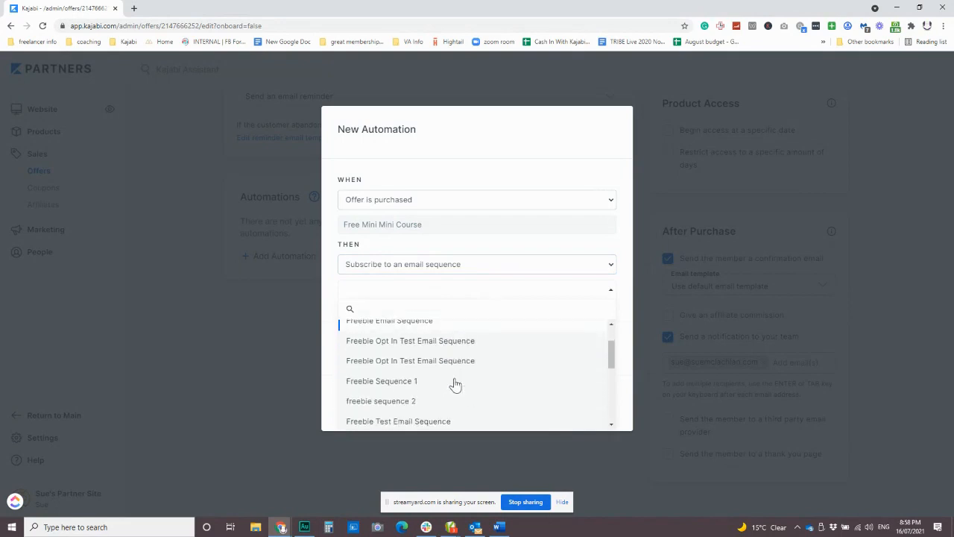
scroll(460, 387, "up", 1)
scroll(455, 384, "up", 1)
left_click(426, 370)
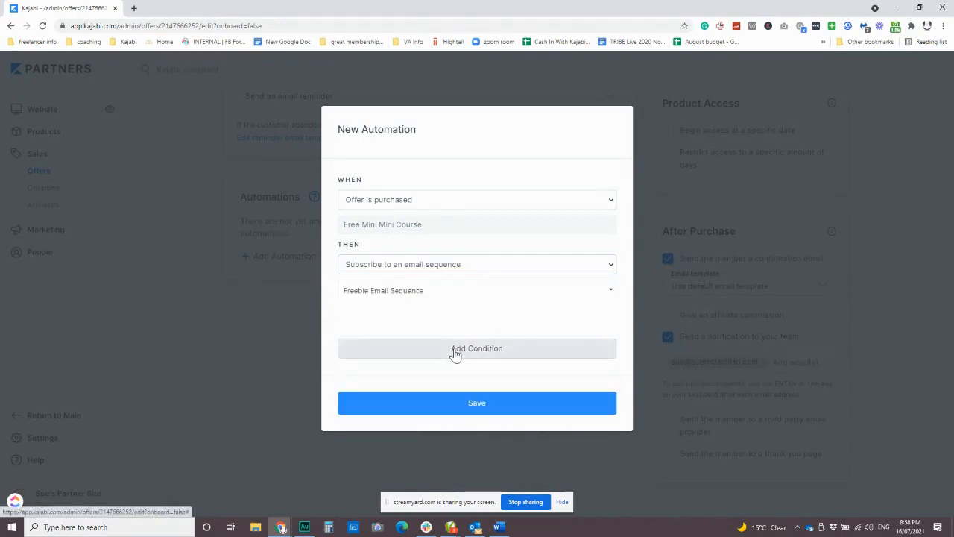
left_click(460, 399)
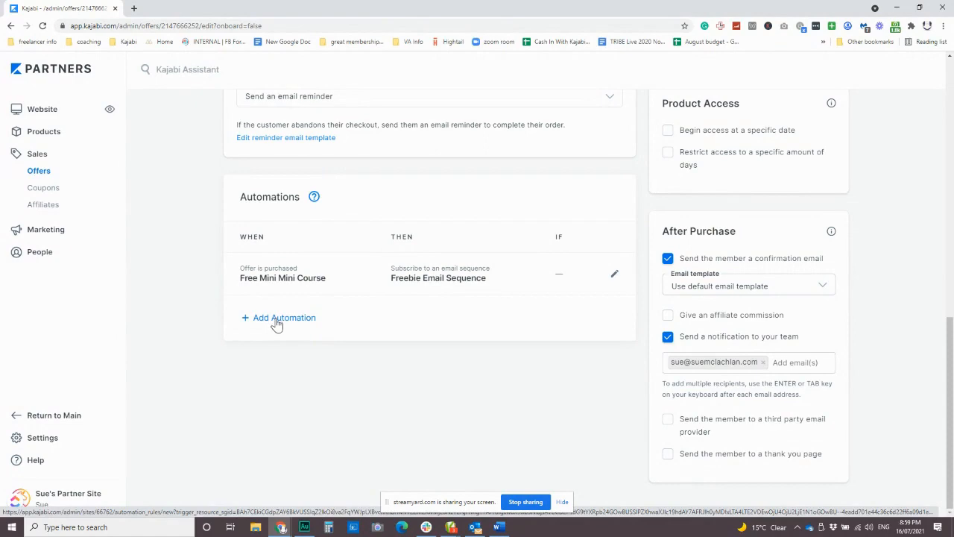
Add and save an automation that subscribes people to the Freebie Email Sequence when the Free Mini Mini Course offer is granted
left_click(276, 319)
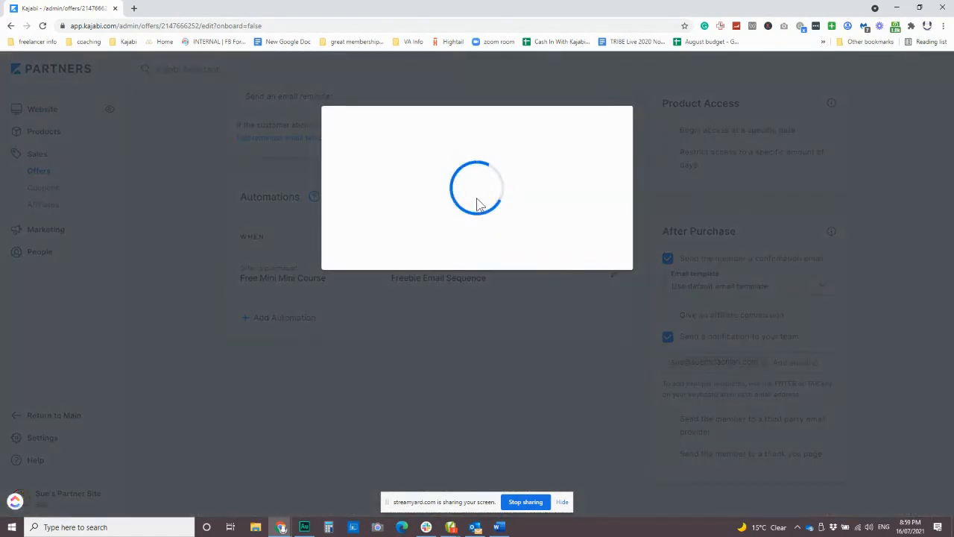
left_click(475, 199)
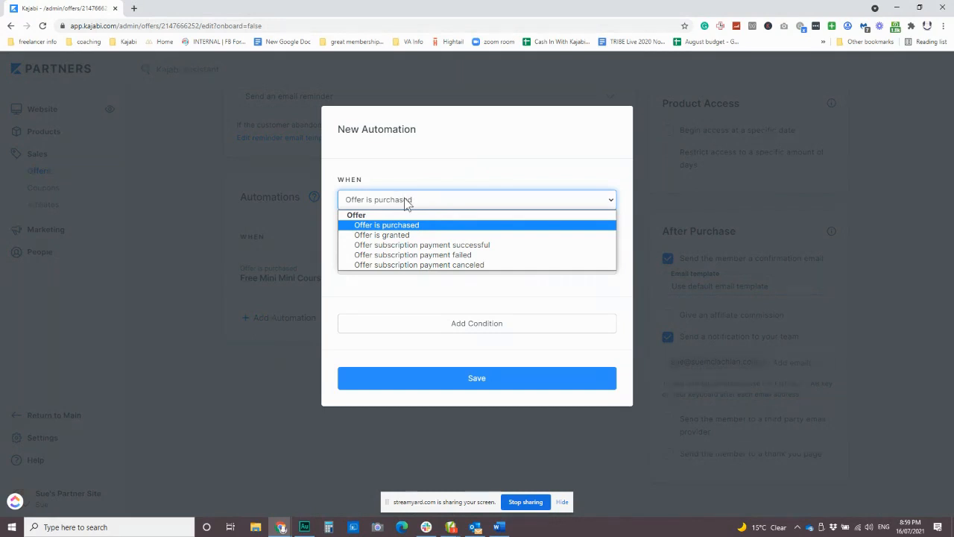
left_click(415, 235)
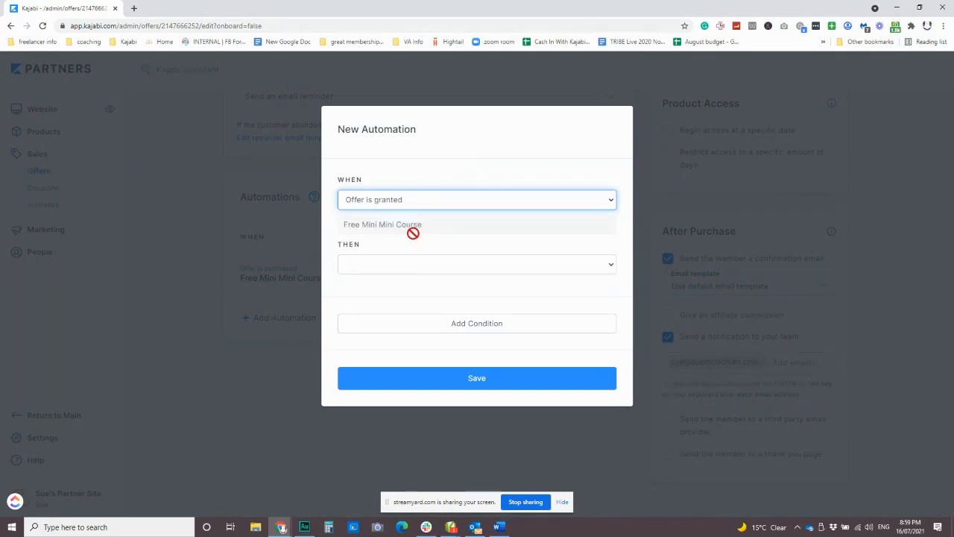
left_click(412, 265)
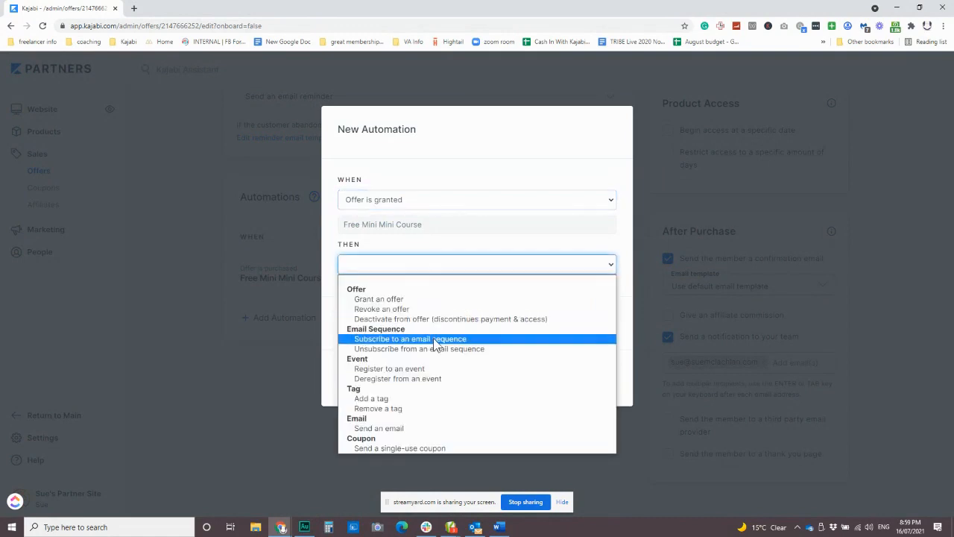
left_click(435, 336)
left_click(430, 289)
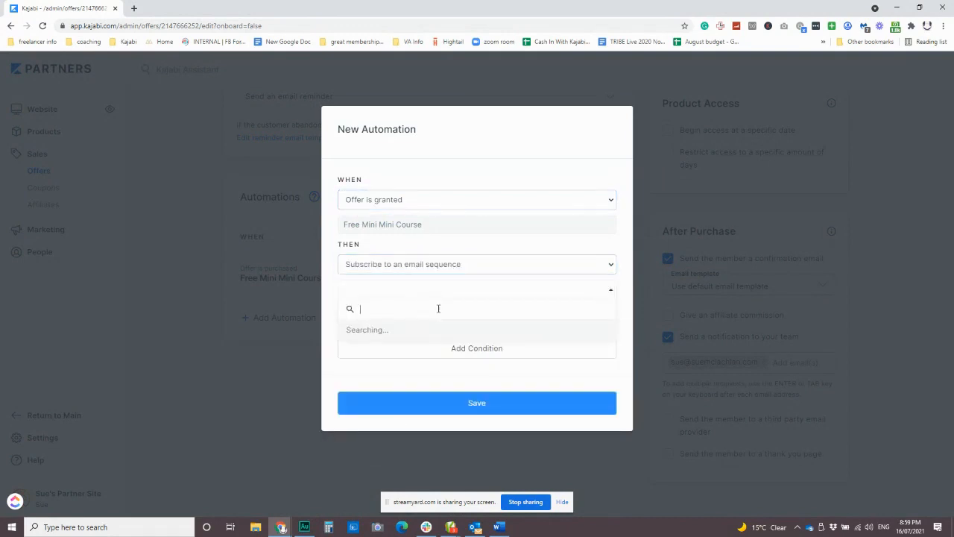
scroll(441, 330, "down", 2)
scroll(441, 330, "up", 2)
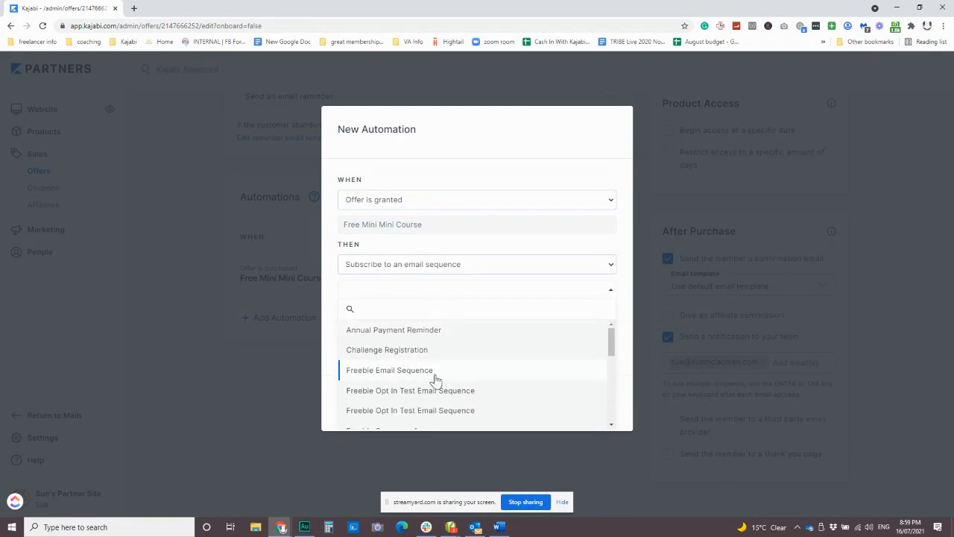
left_click(425, 370)
left_click(477, 404)
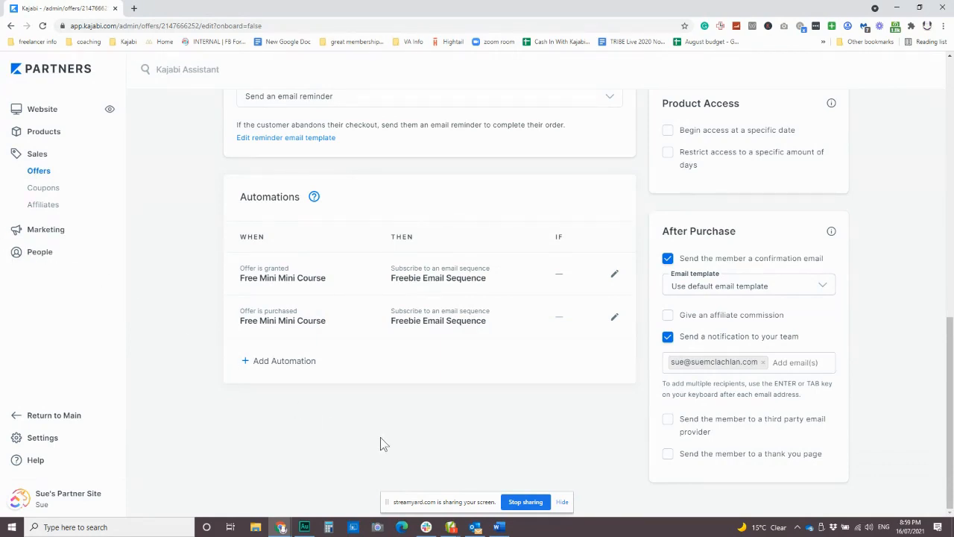
Add and save an automation that applies a new tag, Free Mini Course, when the offer is purchased
left_click(300, 364)
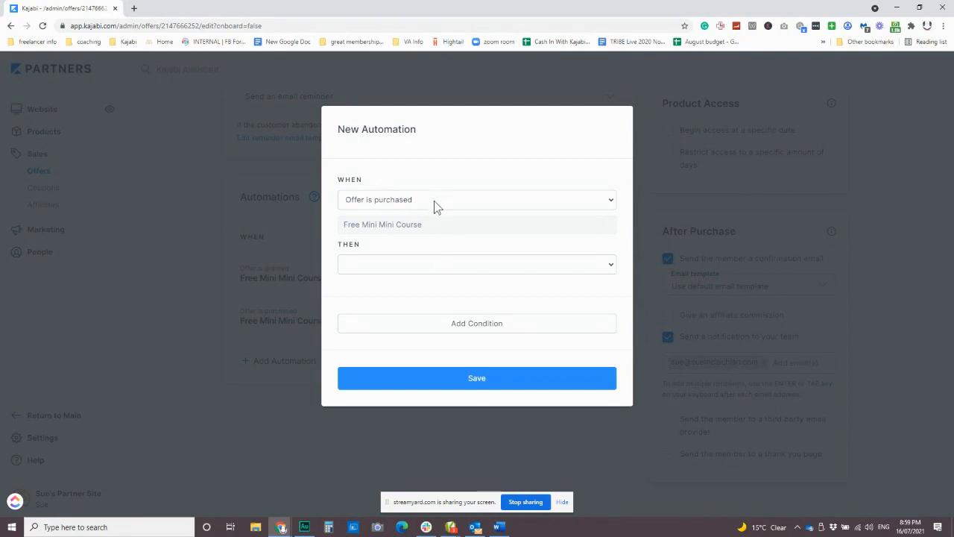
left_click(451, 270)
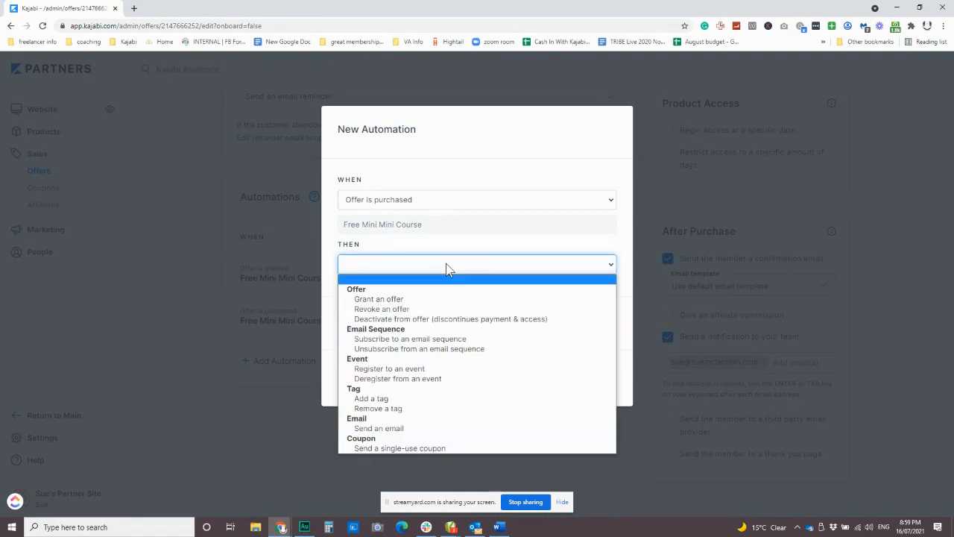
left_click(406, 398)
left_click(389, 292)
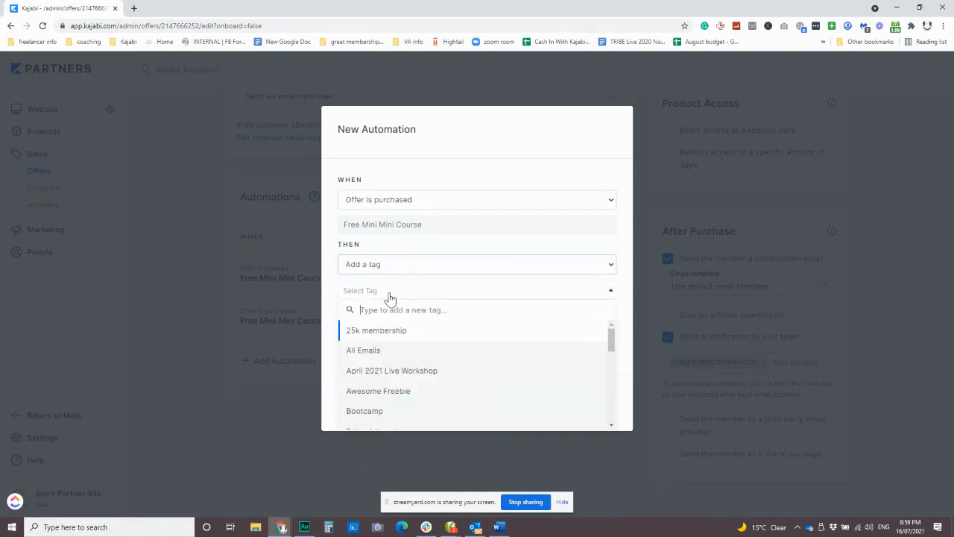
type("Free M")
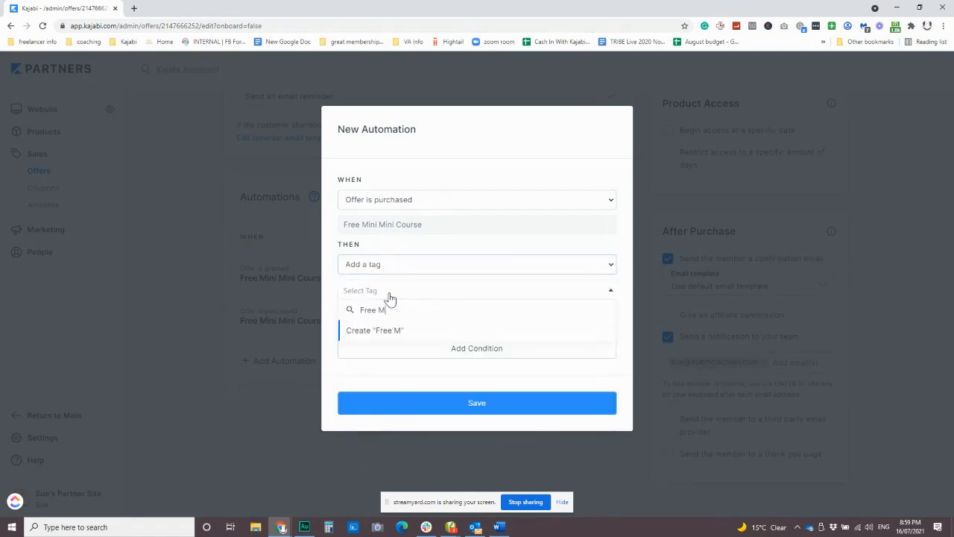
type("ini Course")
left_click(402, 331)
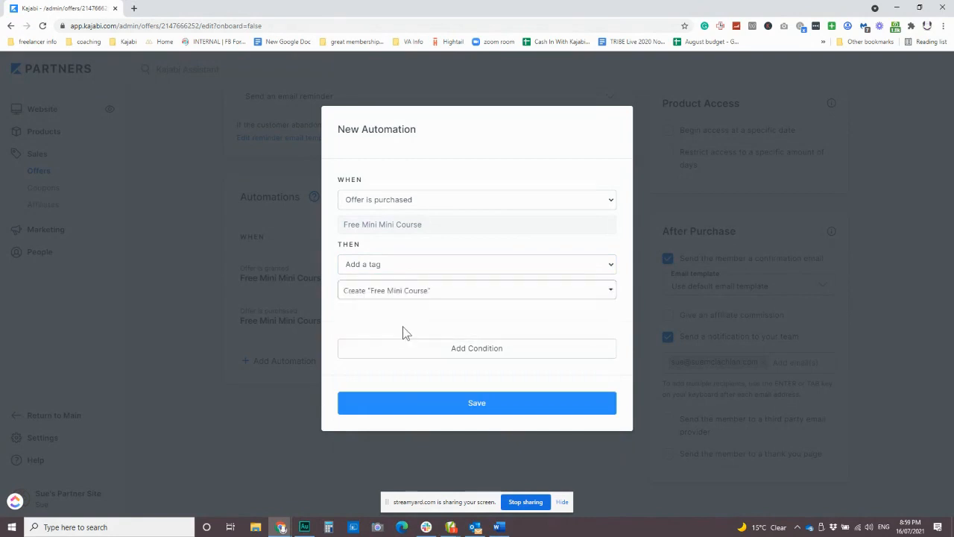
left_click(473, 405)
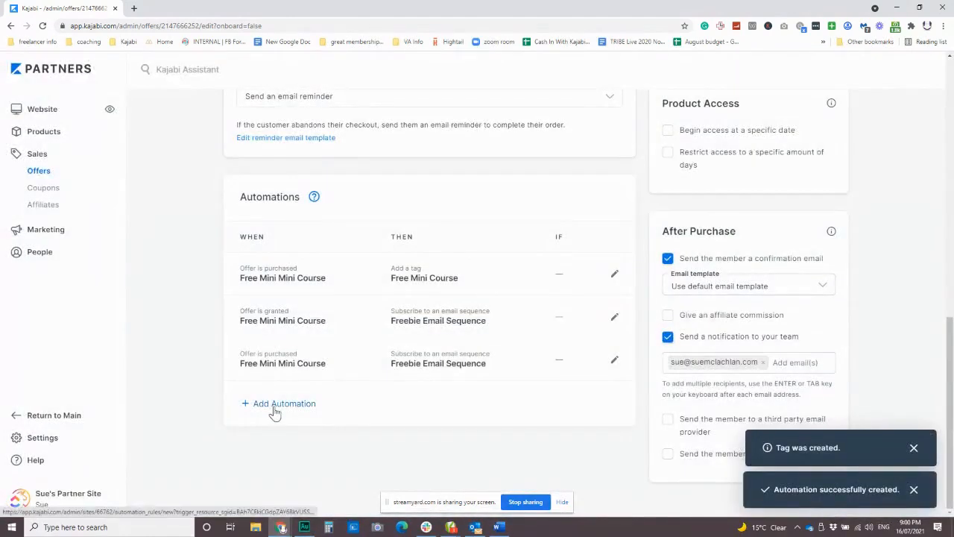
Add and save an automation that applies the existing Free Mini Course tag when the offer is granted
left_click(279, 406)
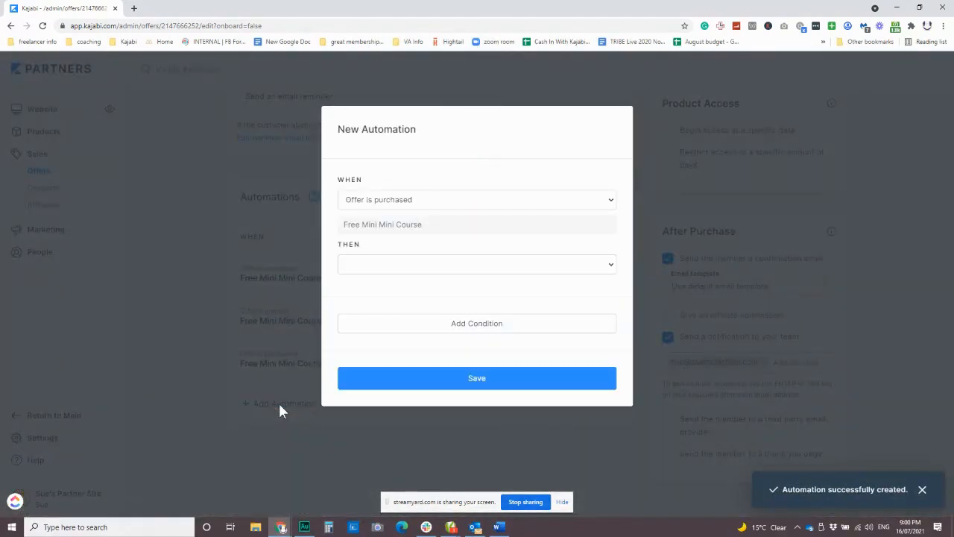
left_click(434, 199)
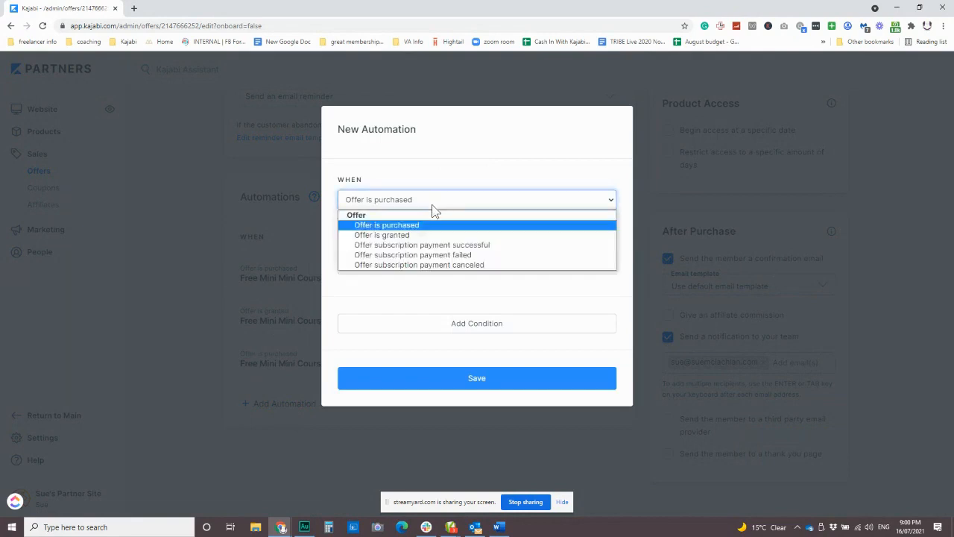
left_click(397, 236)
left_click(409, 264)
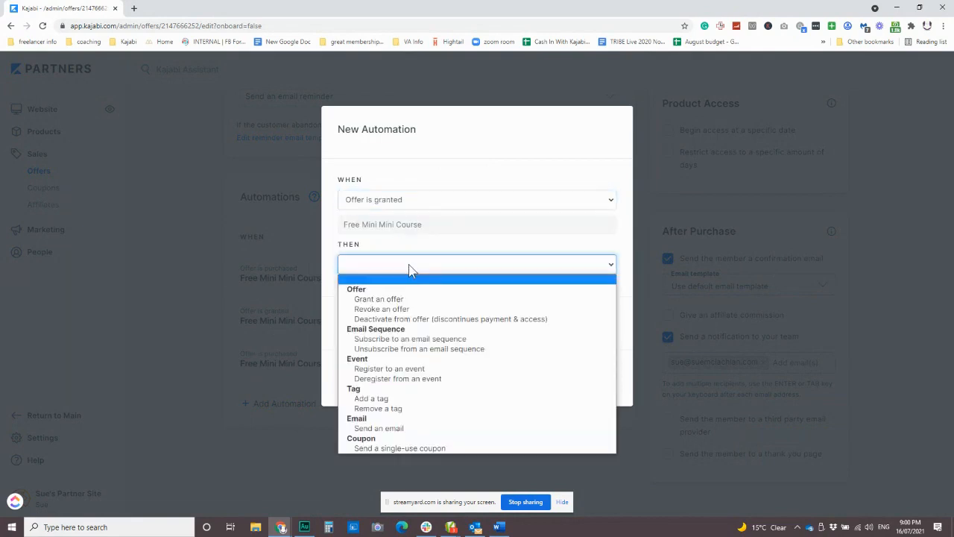
left_click(393, 398)
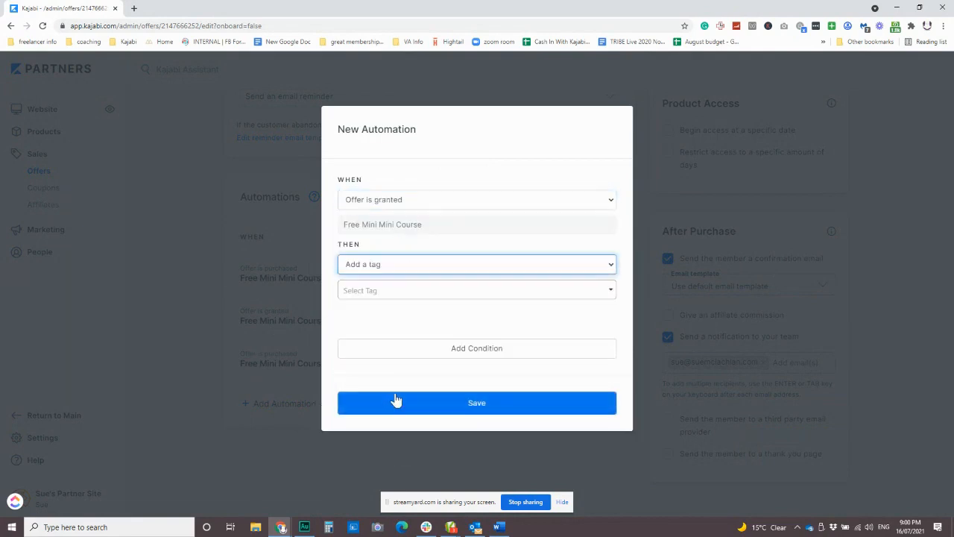
left_click(383, 292)
type("free")
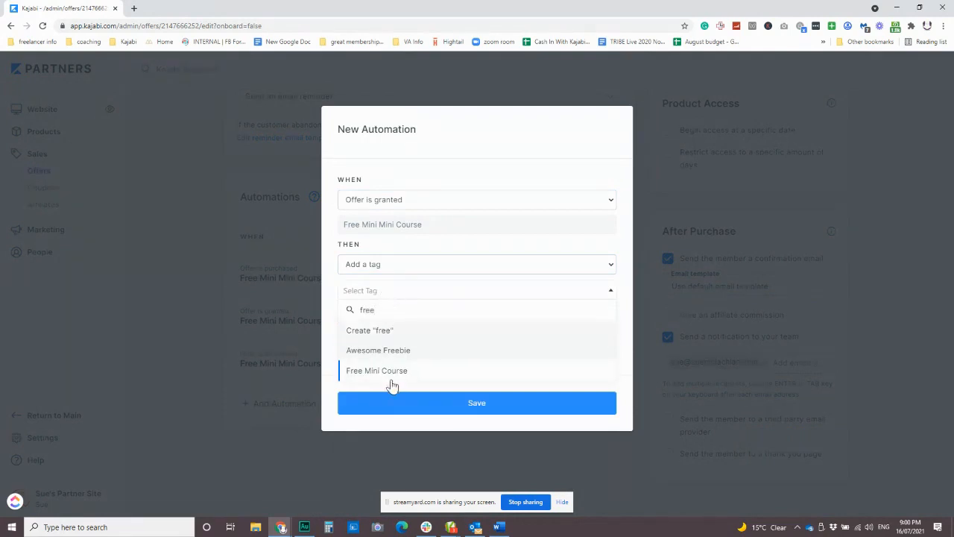
left_click(390, 373)
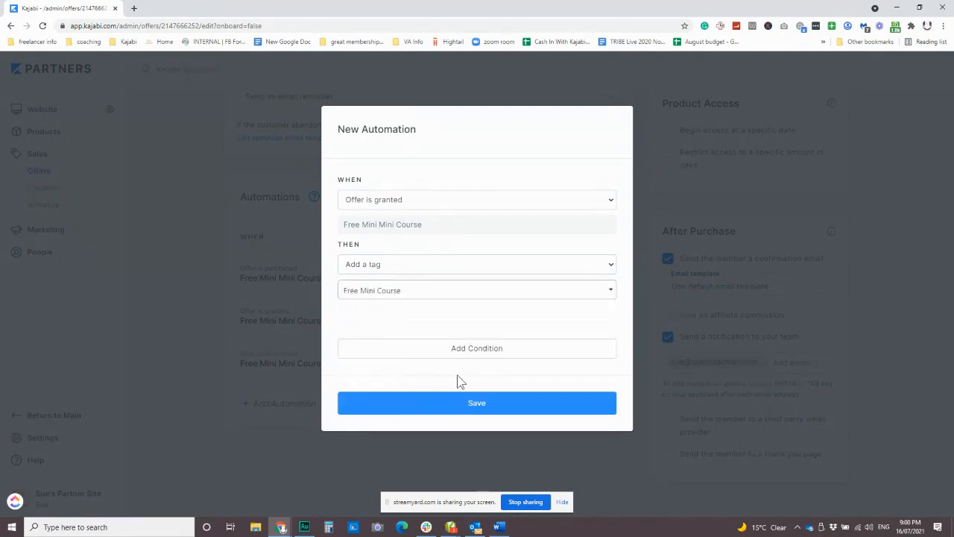
left_click(461, 404)
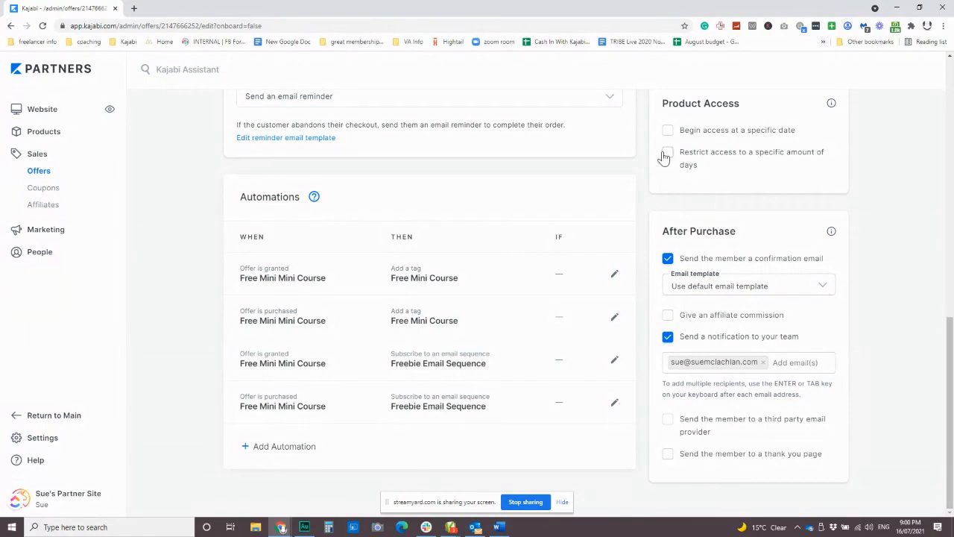
Open the offer's price details and start editing the price text override
scroll(602, 343, "up", 4)
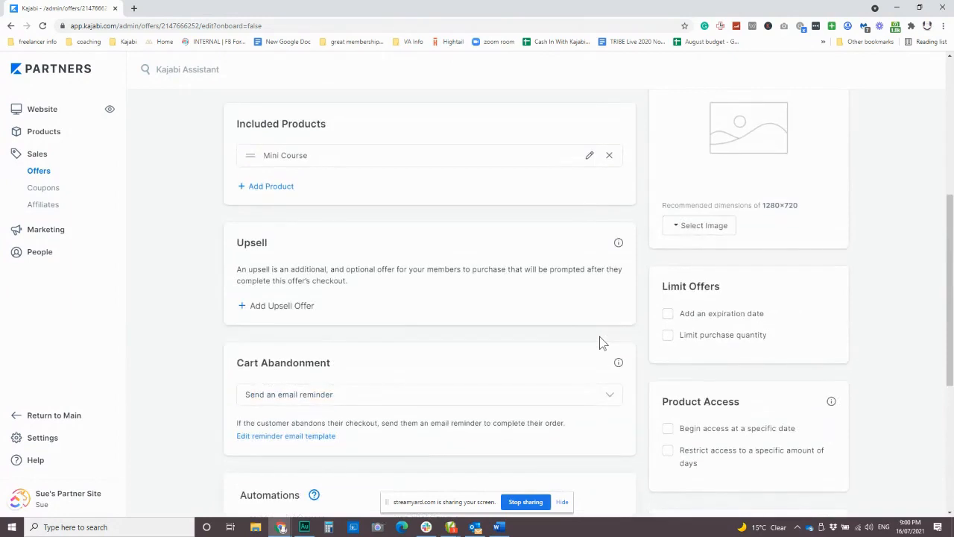
scroll(602, 343, "up", 4)
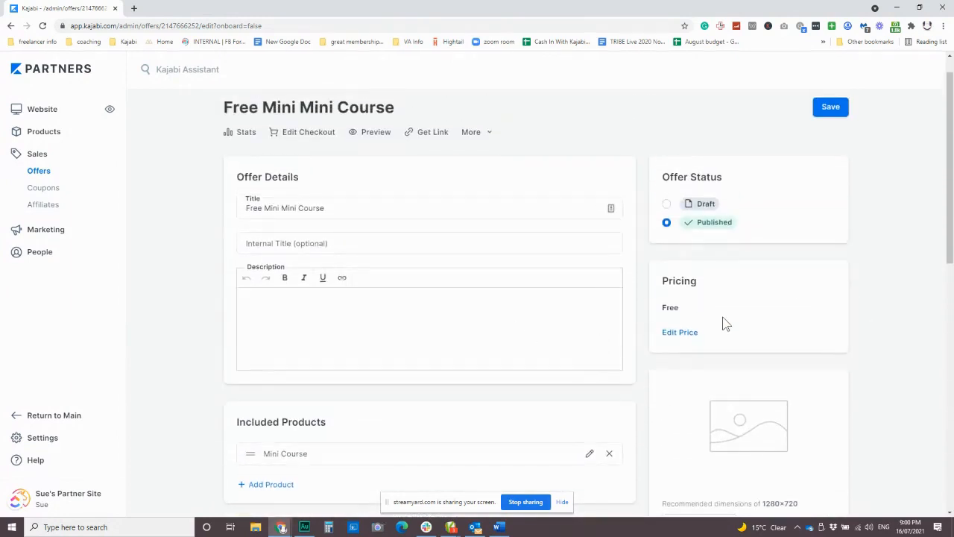
left_click(682, 333)
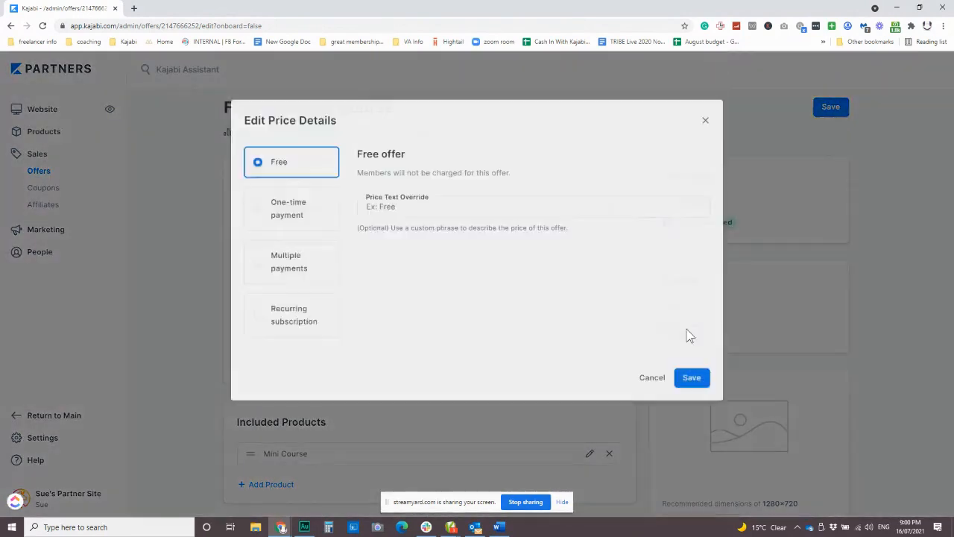
left_click(364, 213)
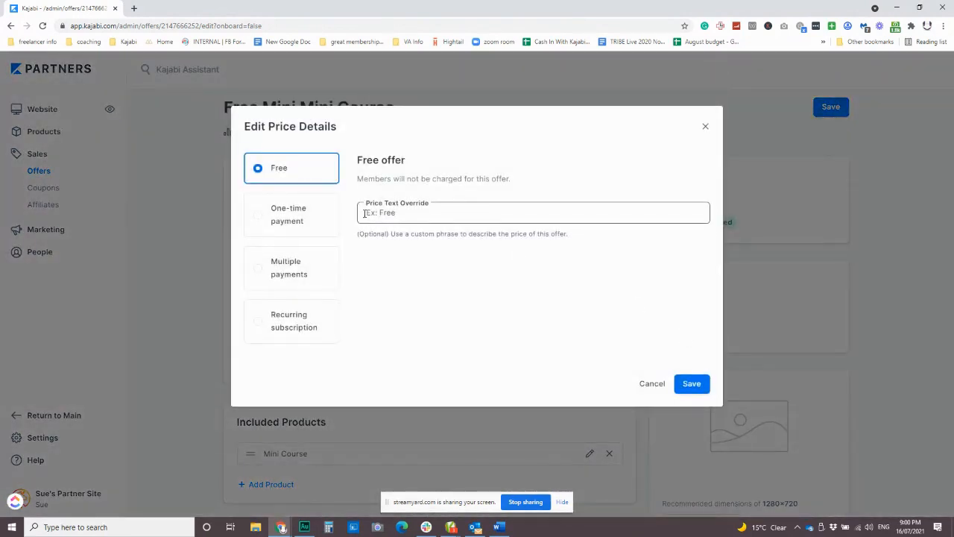
left_click(384, 214)
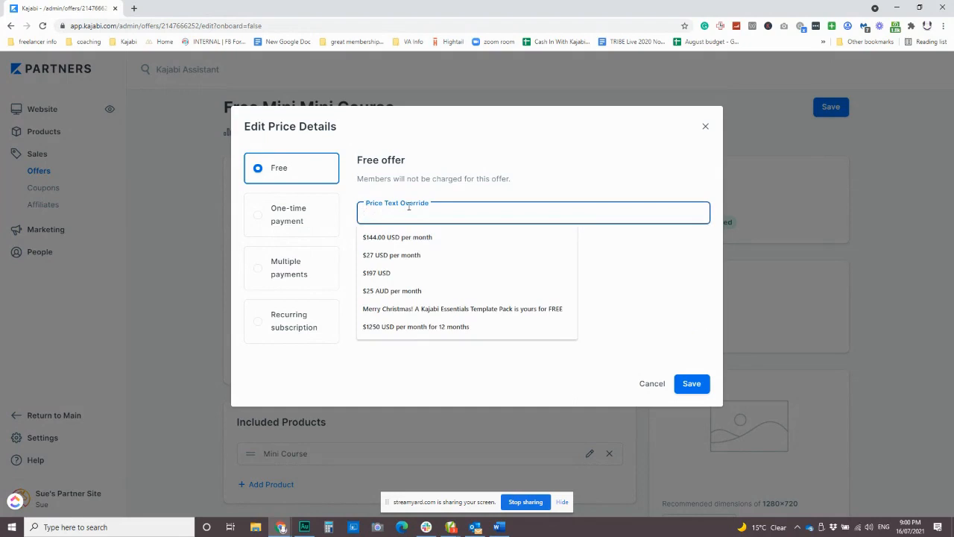
Try the suggested price text "Merry Christmas! A Kajabi Essentials Template Pack is yours for FREE" and clear it from the override
left_click(423, 309)
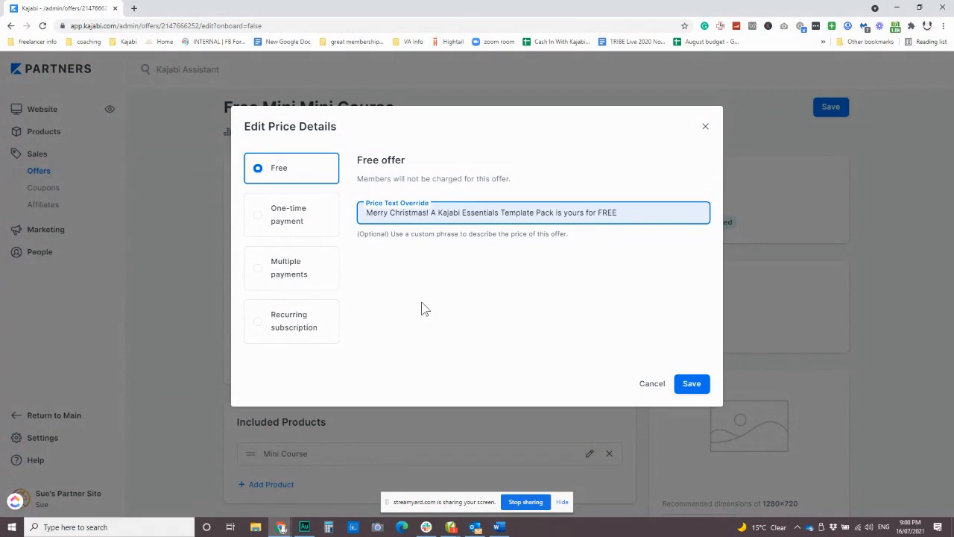
left_click(628, 213)
left_click_drag(627, 214, 699, 209)
key("BackSpace")
key("BackSpace")
key("BackSpace")
key("BackSpace")
key("BackSpace")
key("BackSpace")
key("BackSpace")
key("BackSpace")
key("BackSpace")
key("BackSpace")
key("BackSpace")
key("BackSpace")
key("BackSpace")
key("BackSpace")
key("BackSpace")
key("BackSpace")
key("BackSpace")
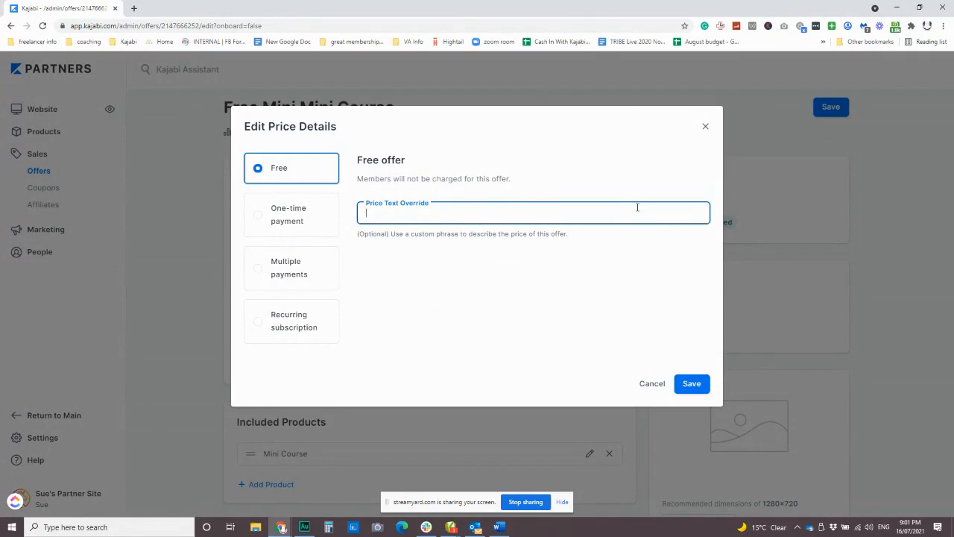
Set the price text override to "Special Offer - Get This Mini Course Free for a Limited Time" and save the price details
type("S")
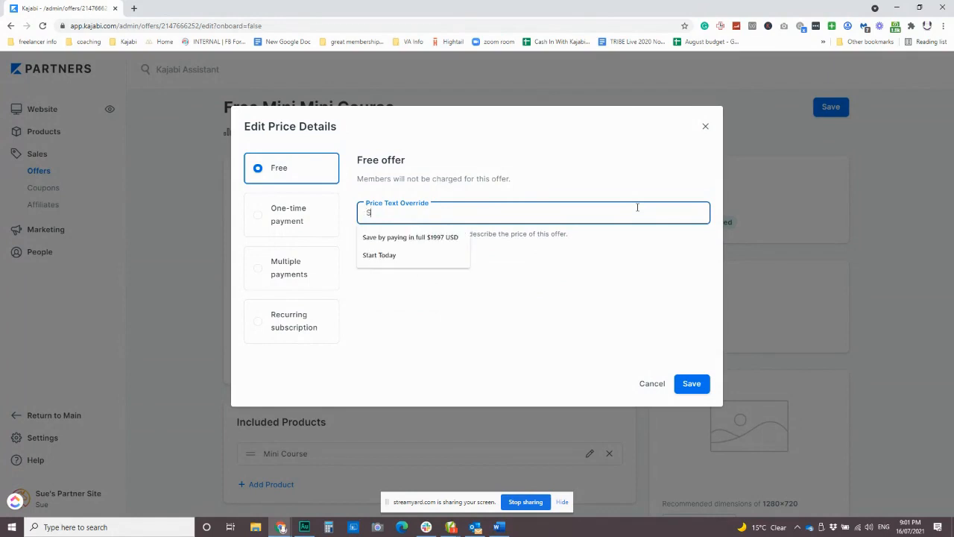
type("pecial Offer")
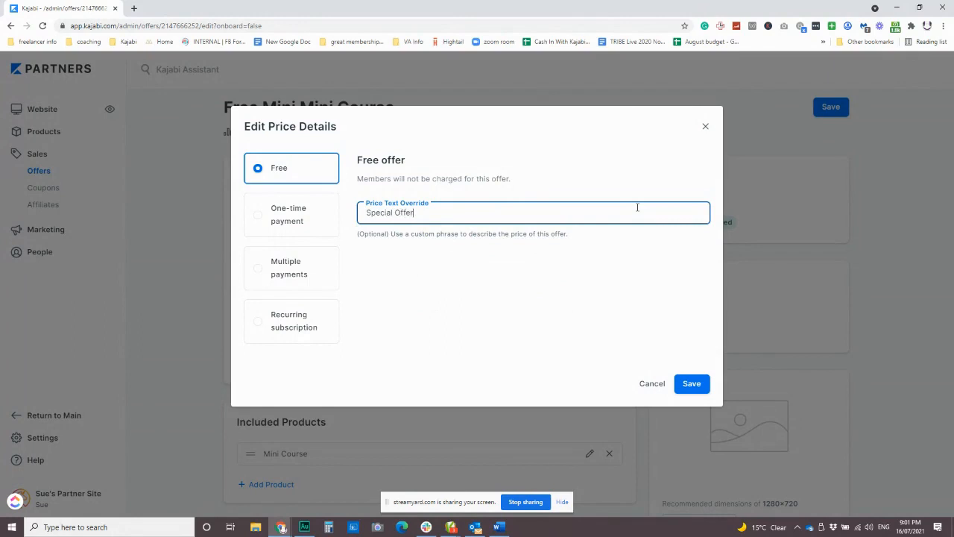
type(" - Get This Mini Course Free for ")
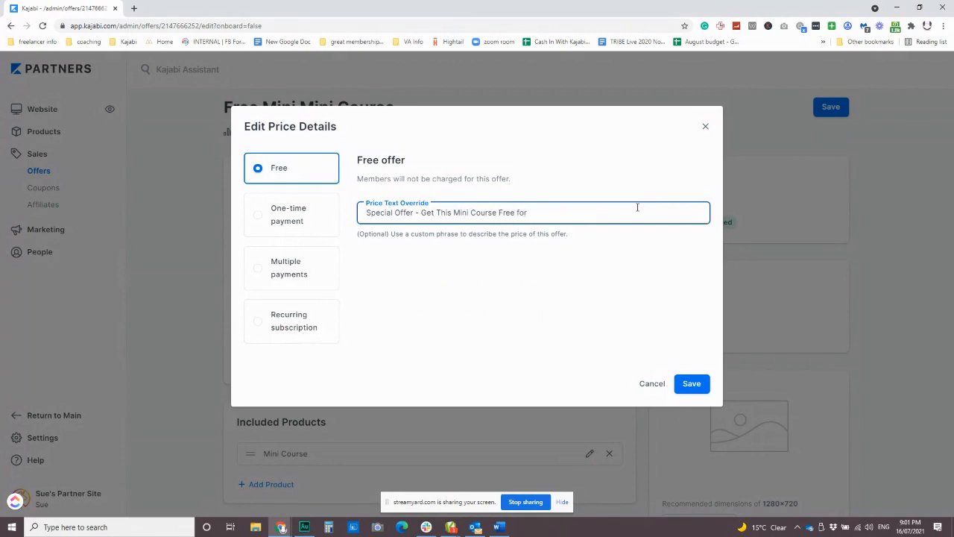
type("a Limited Time")
left_click(695, 388)
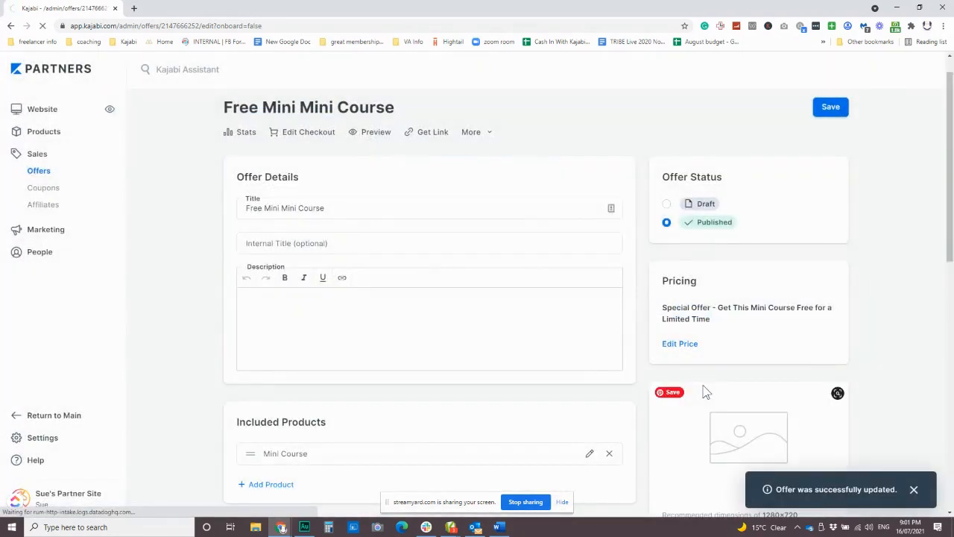
Open the offer's checkout page for customization and review its special-offer heading and sales copy placeholders
left_click(297, 134)
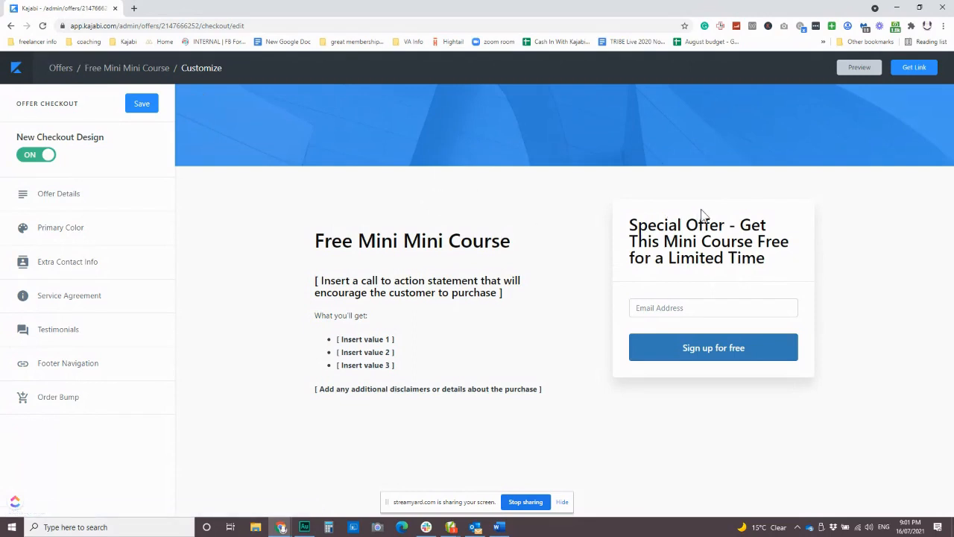
mouse_move(492, 291)
left_click_drag(631, 225, 790, 261)
left_click(786, 260)
mouse_move(427, 355)
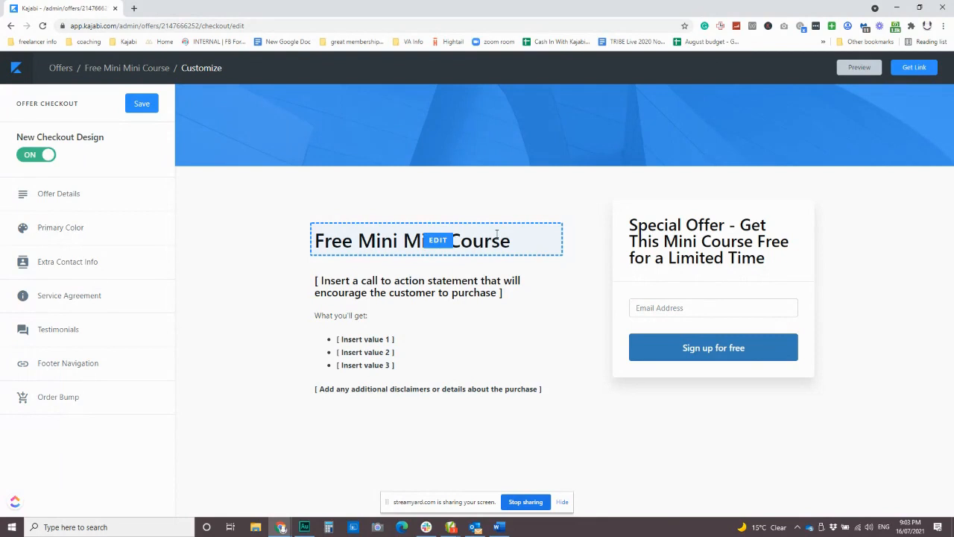
Open the checkout copy with its call-to-action and value placeholders for editing
left_click(404, 309)
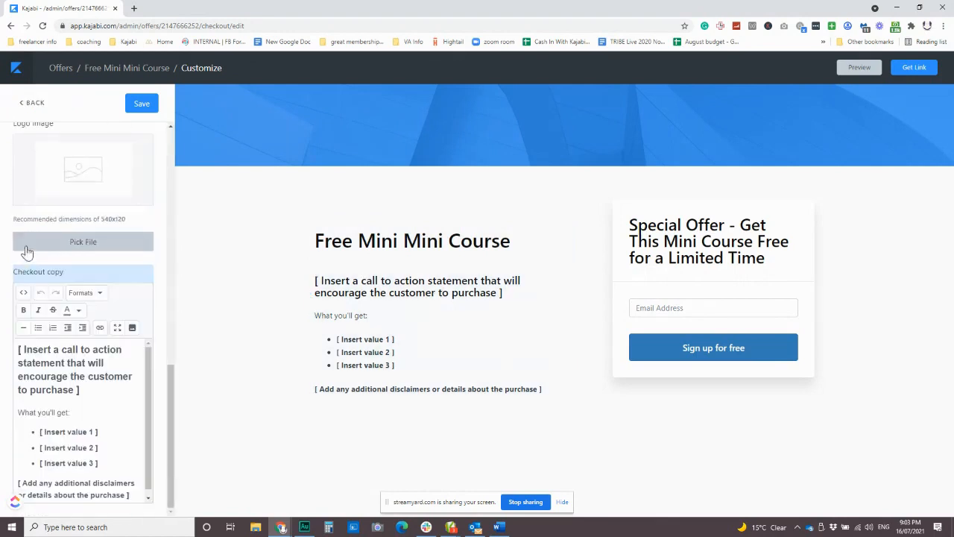
scroll(41, 383, "down", 1)
left_click(96, 386)
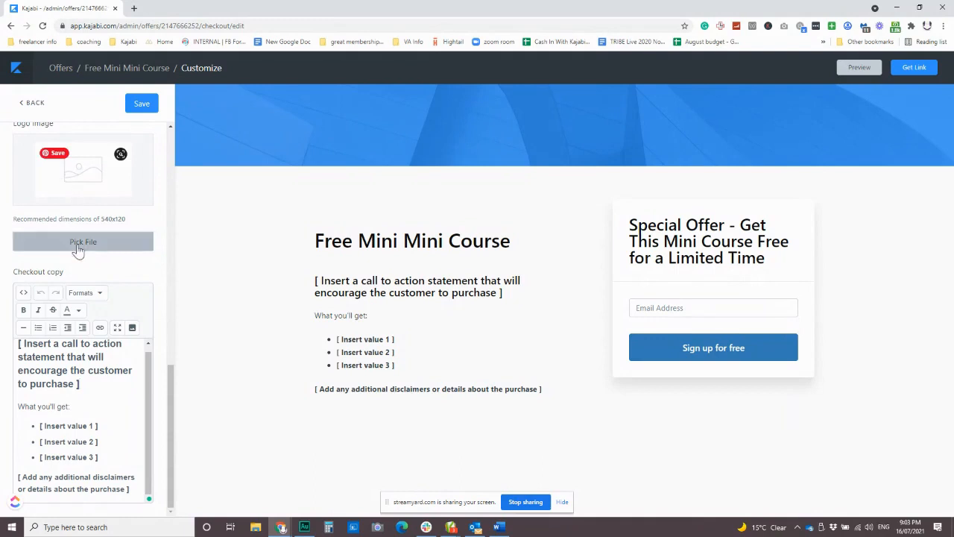
Review the video, image and logo options in the checkout's content settings and return to the checkout settings overview
scroll(102, 273, "up", 3)
scroll(86, 246, "up", 2)
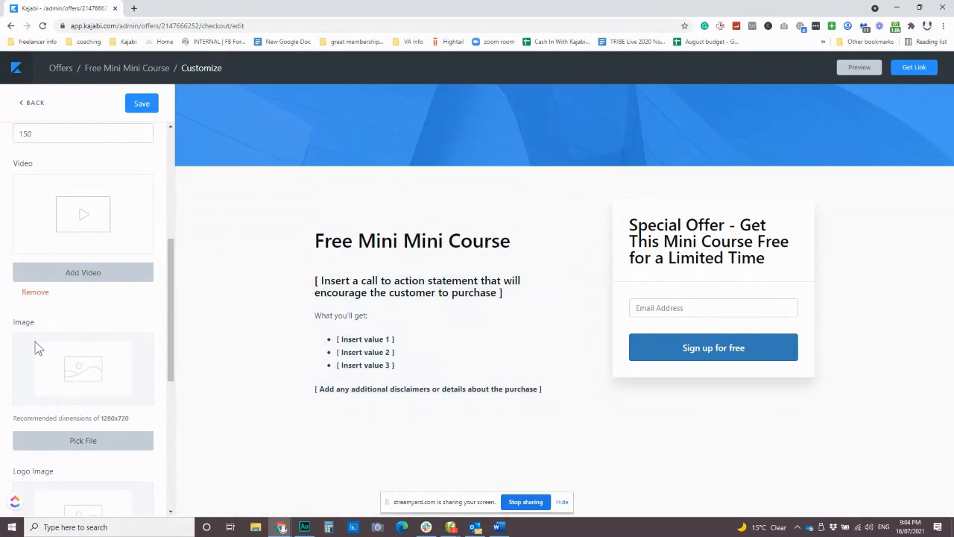
scroll(37, 348, "down", 5)
left_click(31, 102)
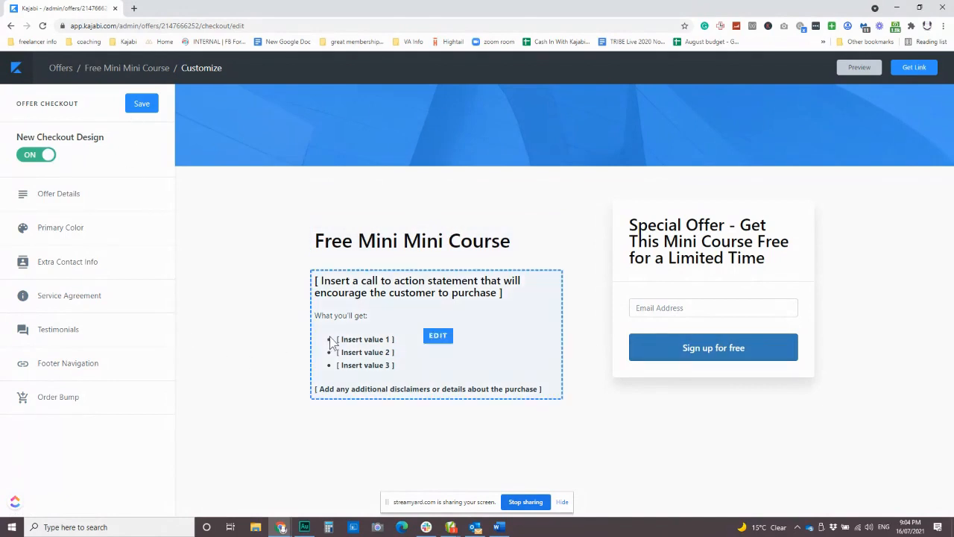
Get the checkout page's shareable link, copy it and close the link dialog
left_click(913, 68)
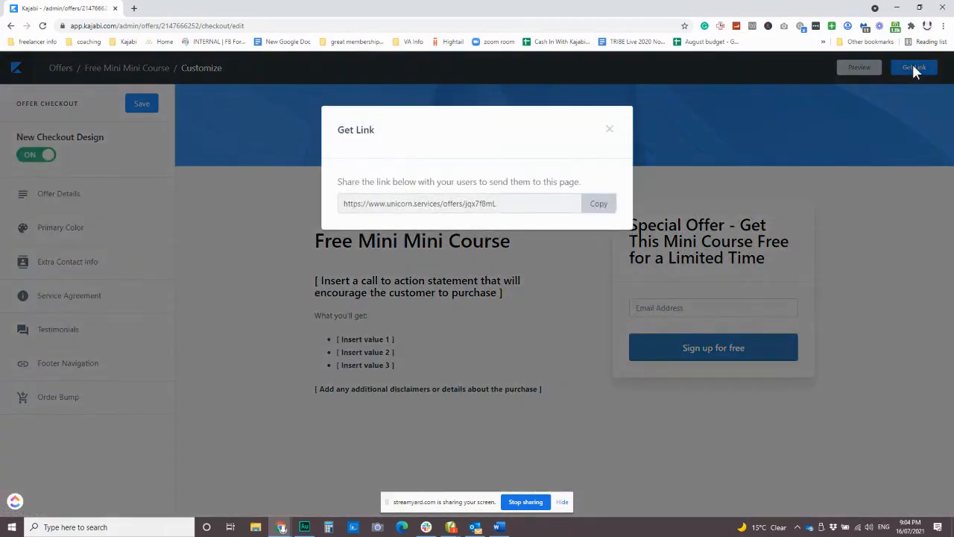
left_click(600, 206)
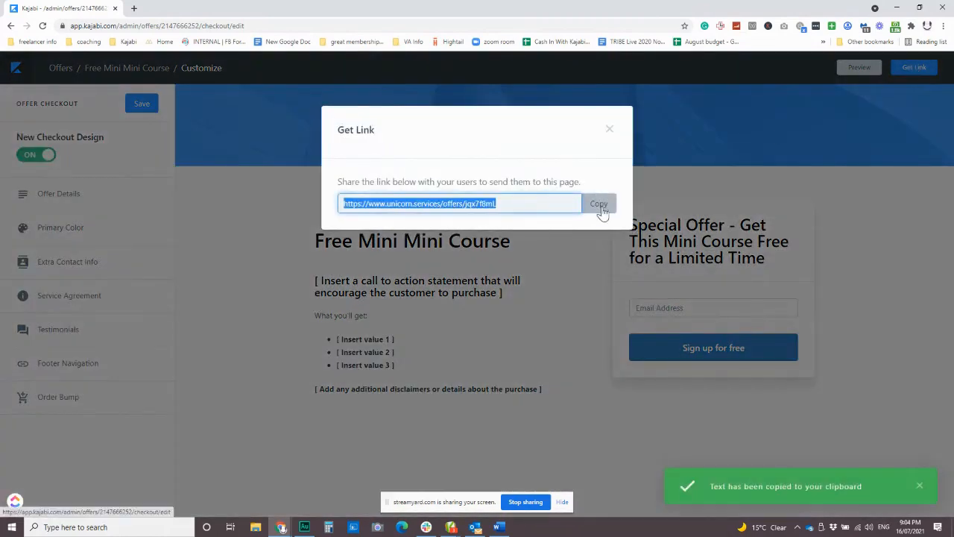
left_click(286, 290)
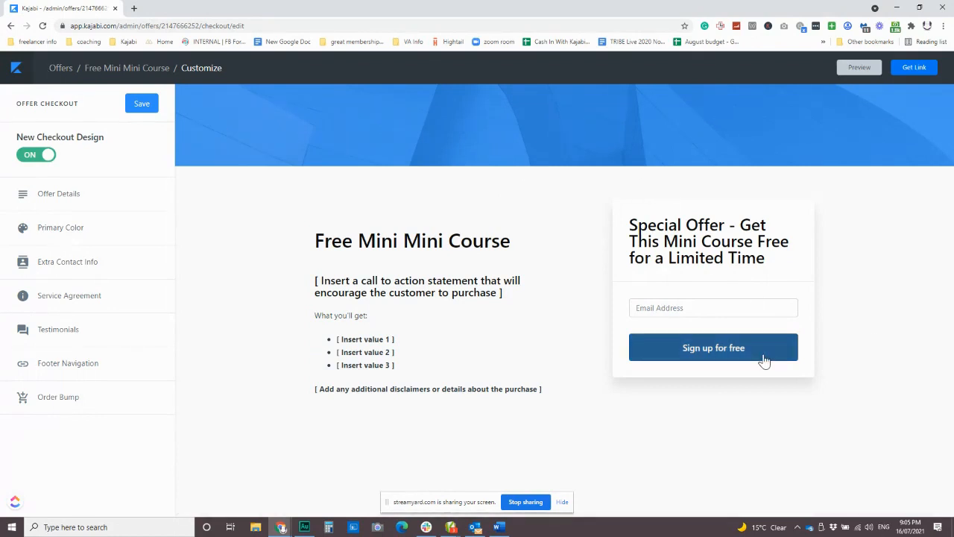
Leave the checkout editor for the offer's page and change its pricing to a one-time payment of 49 USD
left_click(17, 69)
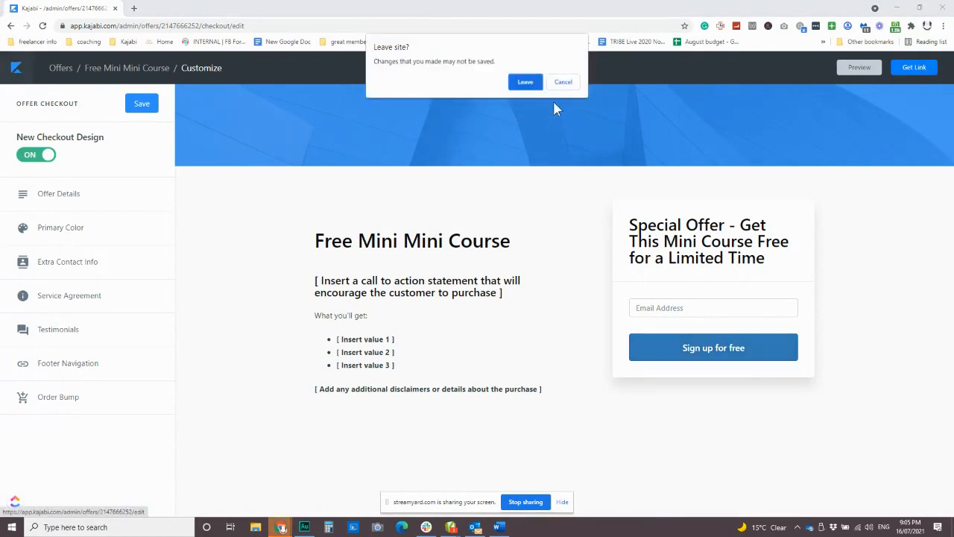
left_click(525, 83)
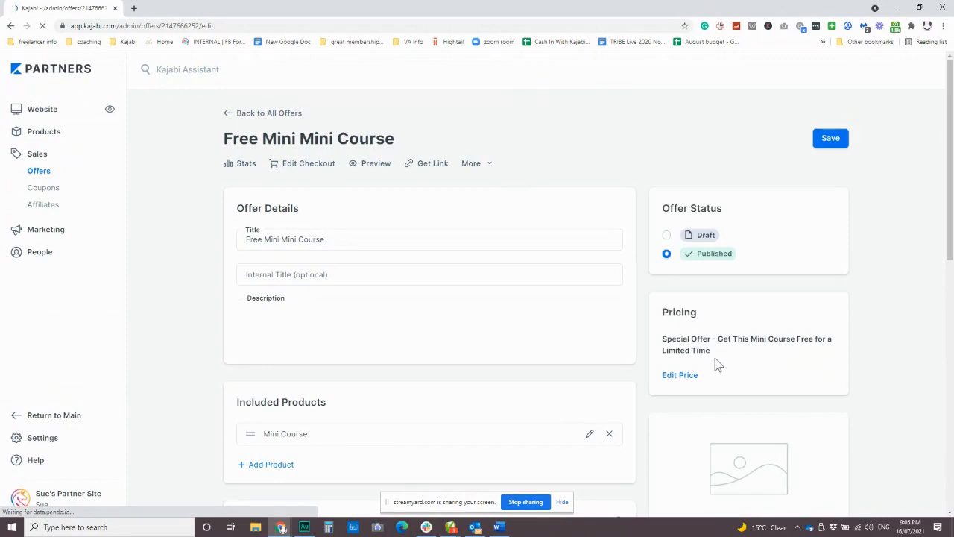
left_click(686, 376)
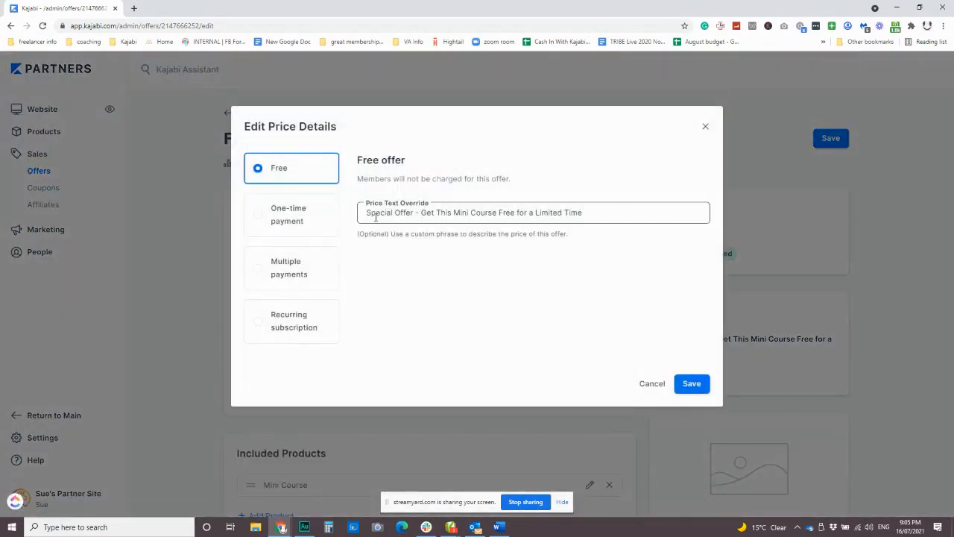
left_click(291, 215)
double_click(384, 223)
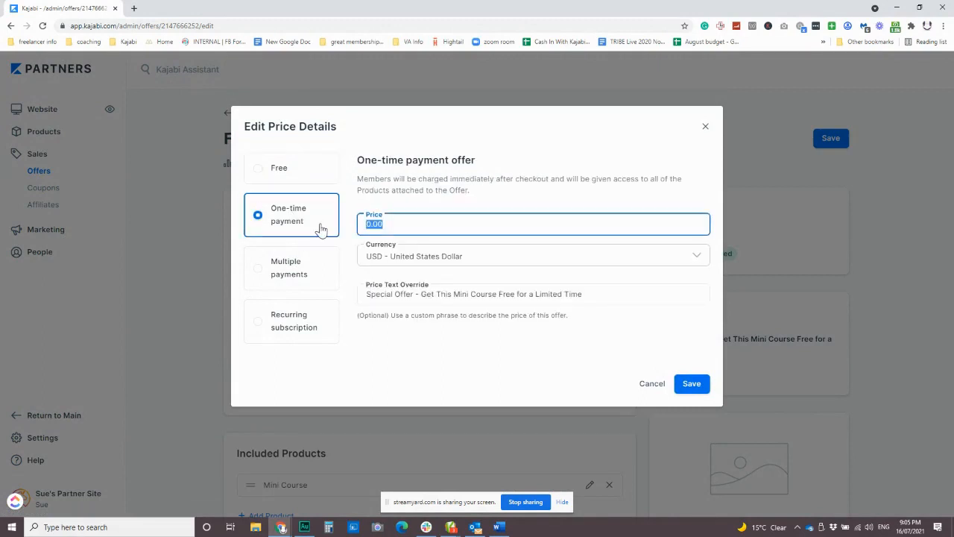
type("497")
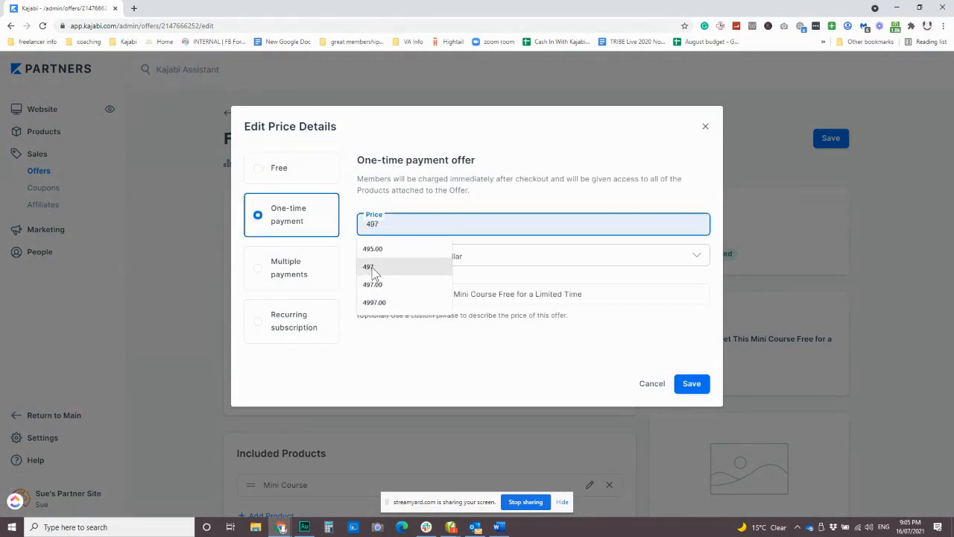
left_click(369, 270)
left_click(391, 222)
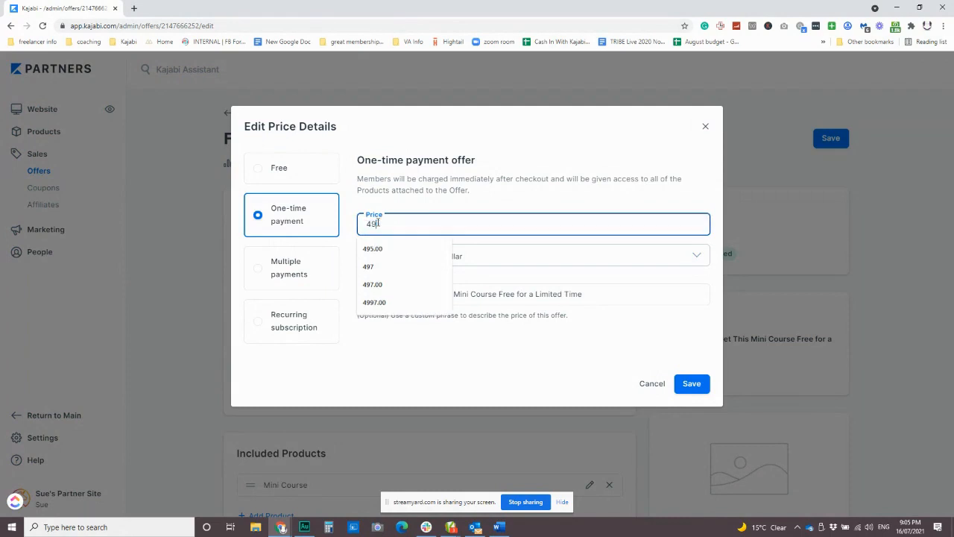
left_click(428, 199)
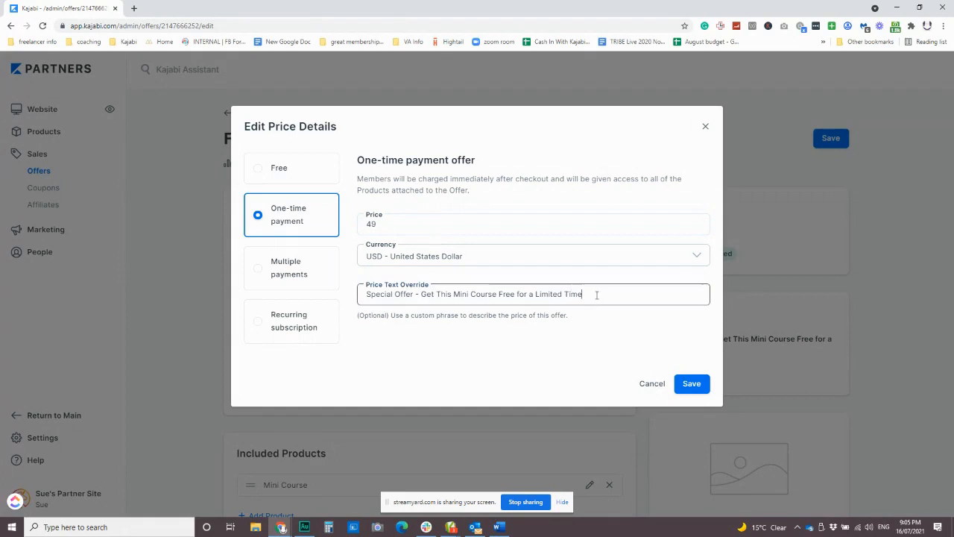
Replace the price text override with "Mini Course How to Set Up Kajabi in 48 Hours $49 USD" and save the price details
left_click_drag(585, 294, 361, 292)
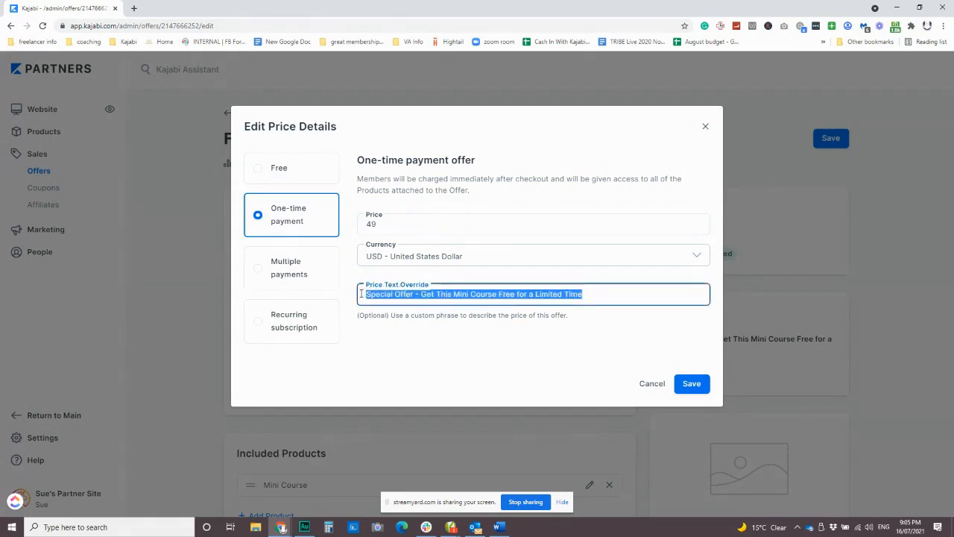
type("Mini Cour")
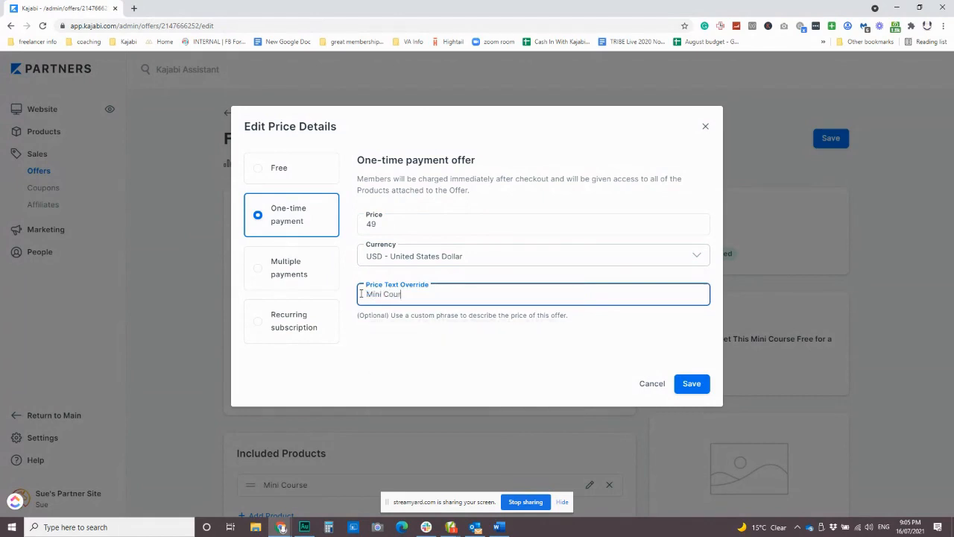
type("se How to Set Up Kajabi in 48 Hou")
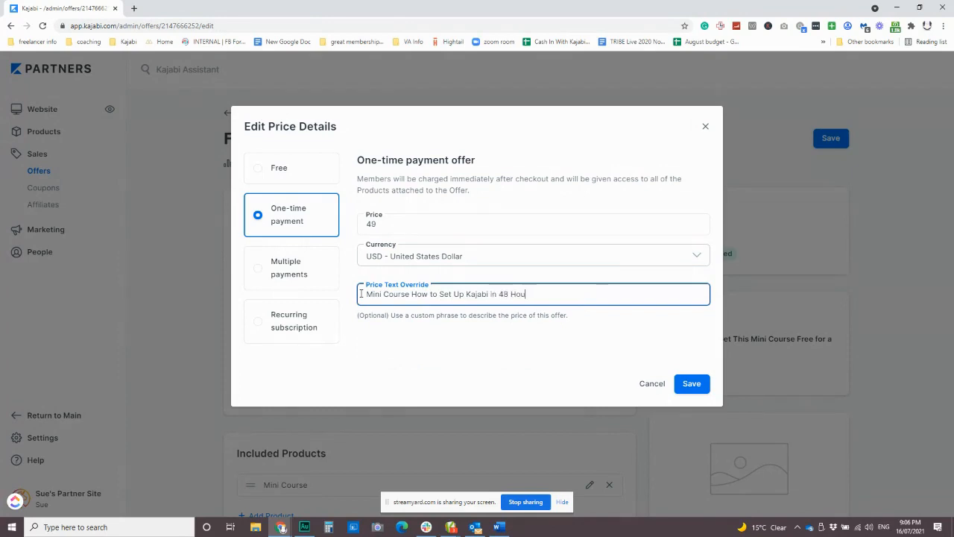
type("rs $49 USD")
left_click(688, 388)
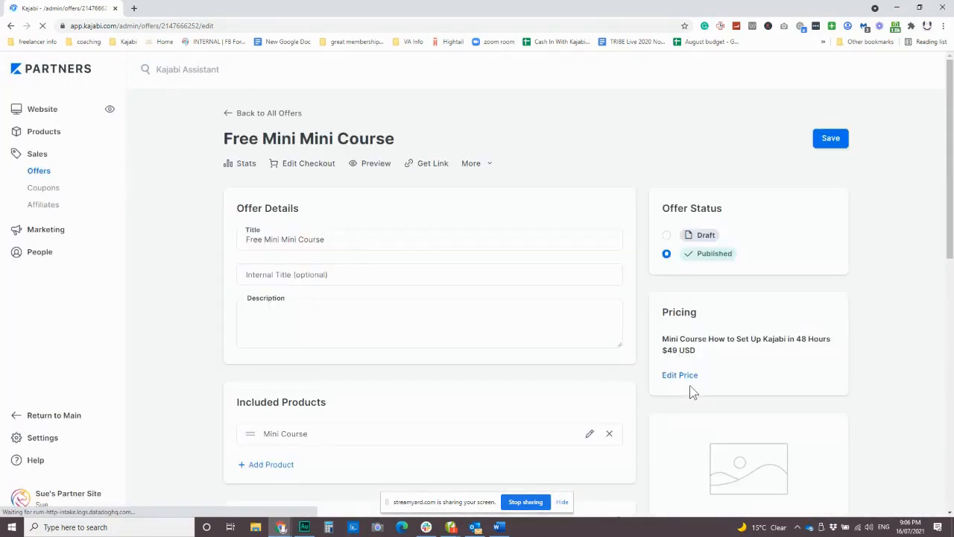
Start a new single coupon with the code FREECOURSE
left_click(48, 195)
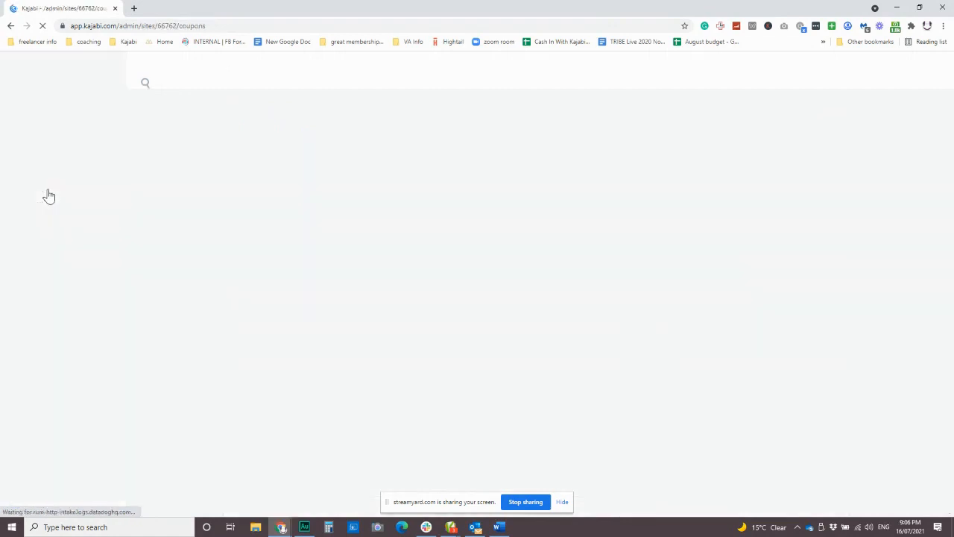
left_click(817, 125)
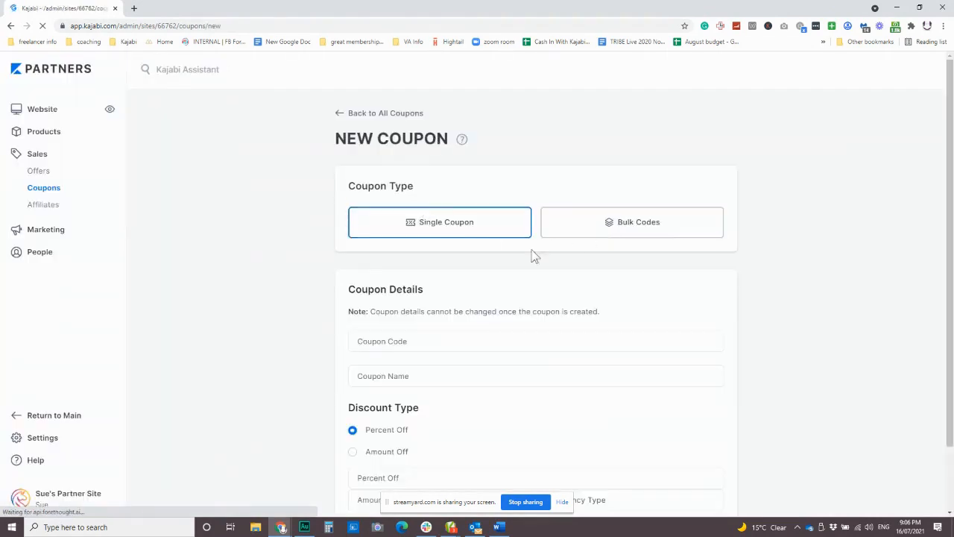
left_click(441, 340)
type("FREE ")
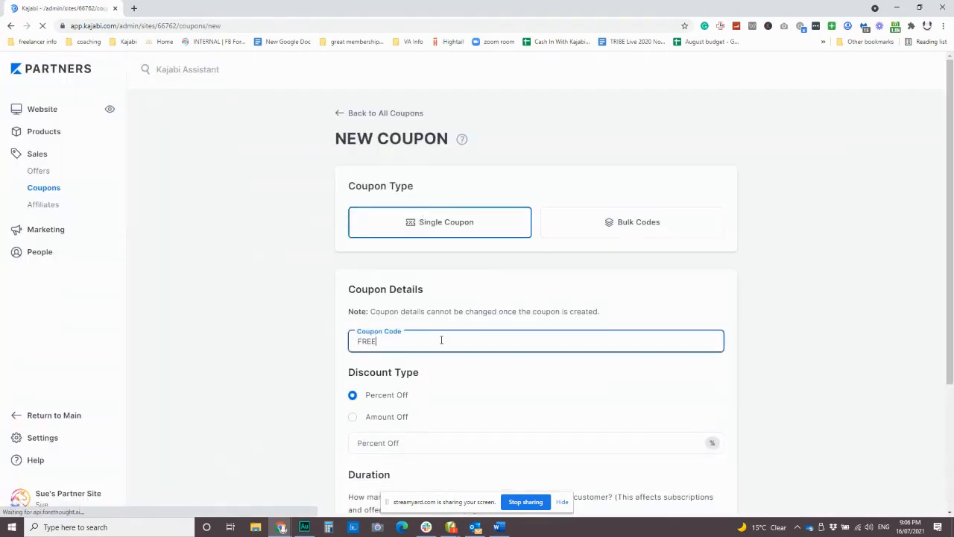
type("COURSE")
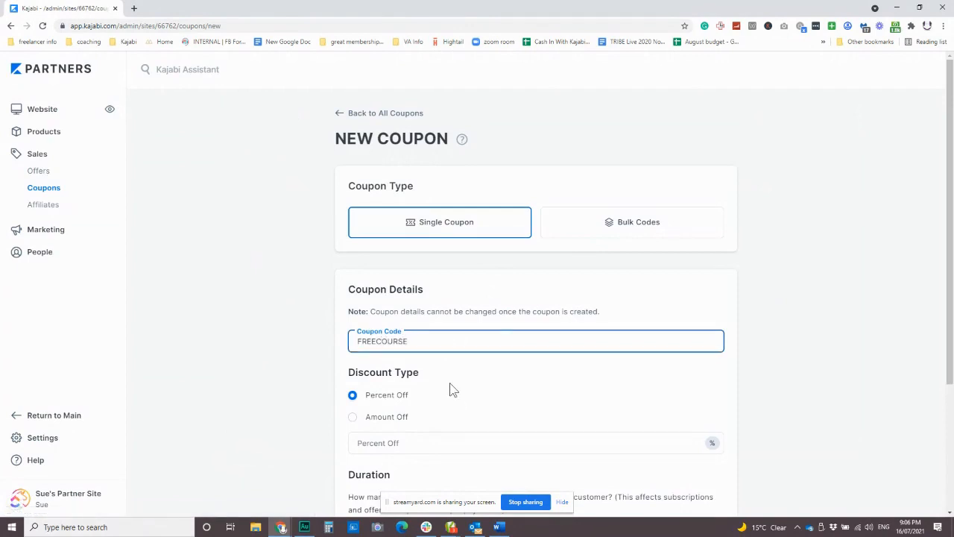
Set the coupon's discount to 100 percent off and create it with a one-time duration and no expiration date
scroll(449, 388, "down", 2)
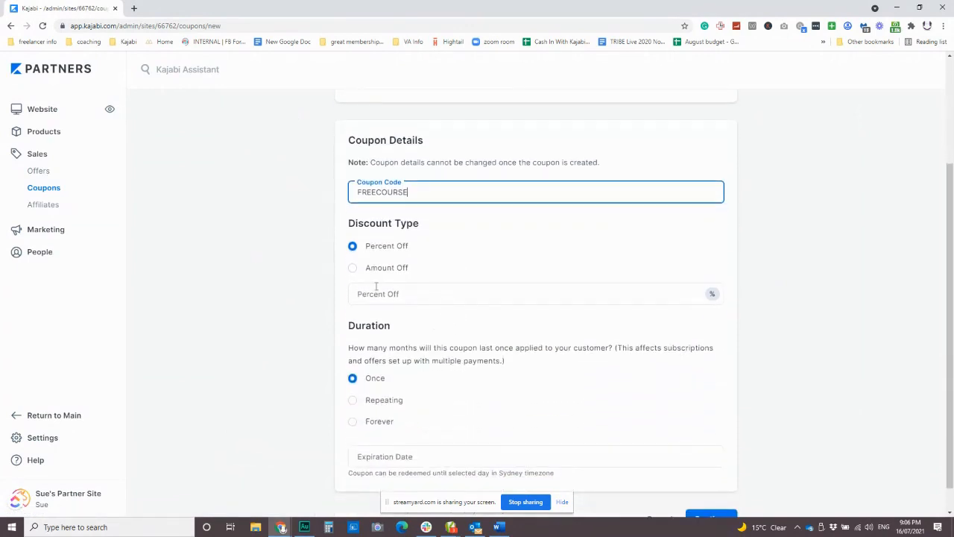
left_click(390, 298)
type("100")
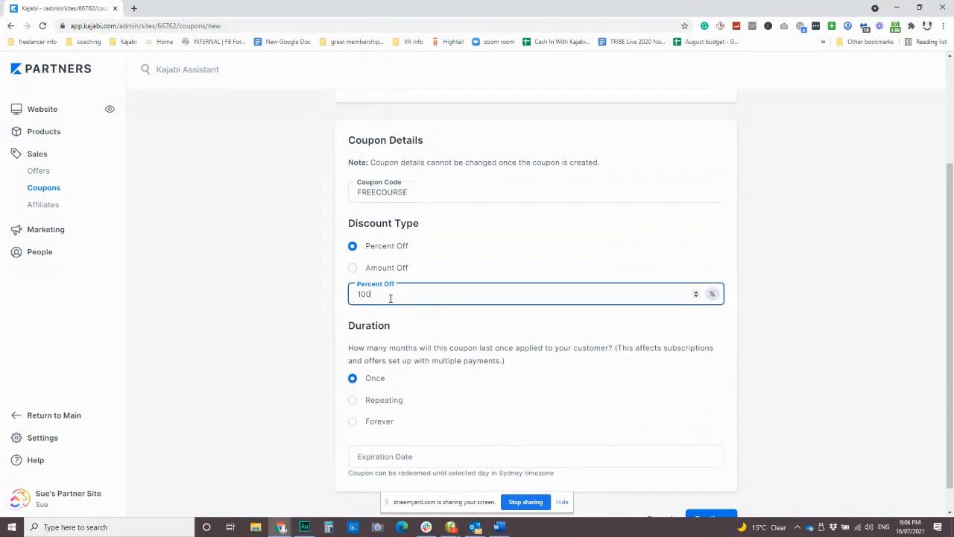
left_click(456, 328)
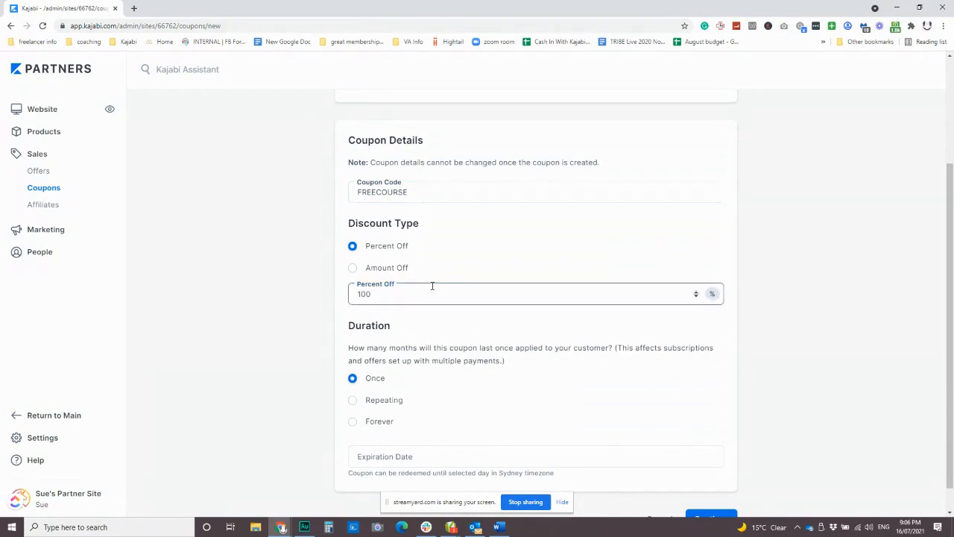
scroll(496, 383, "down", 1)
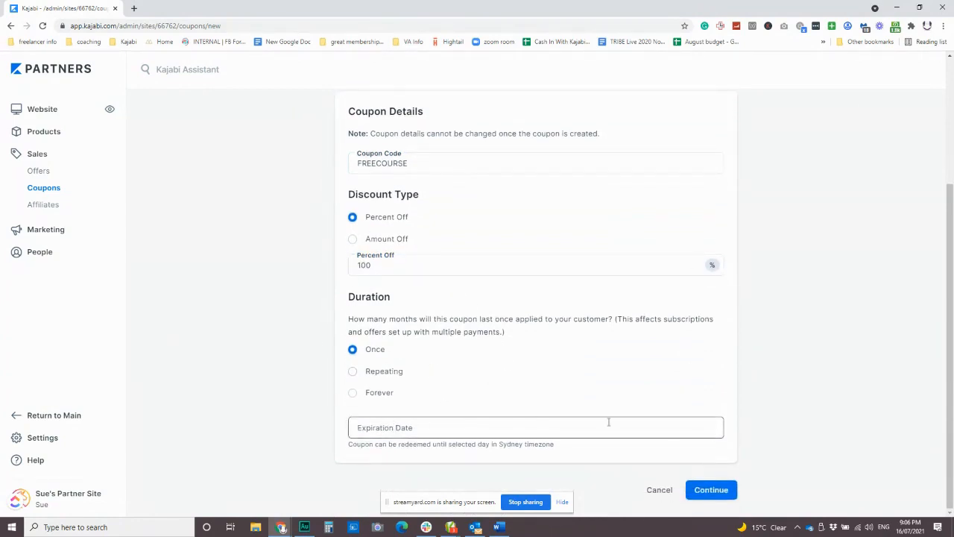
left_click(712, 492)
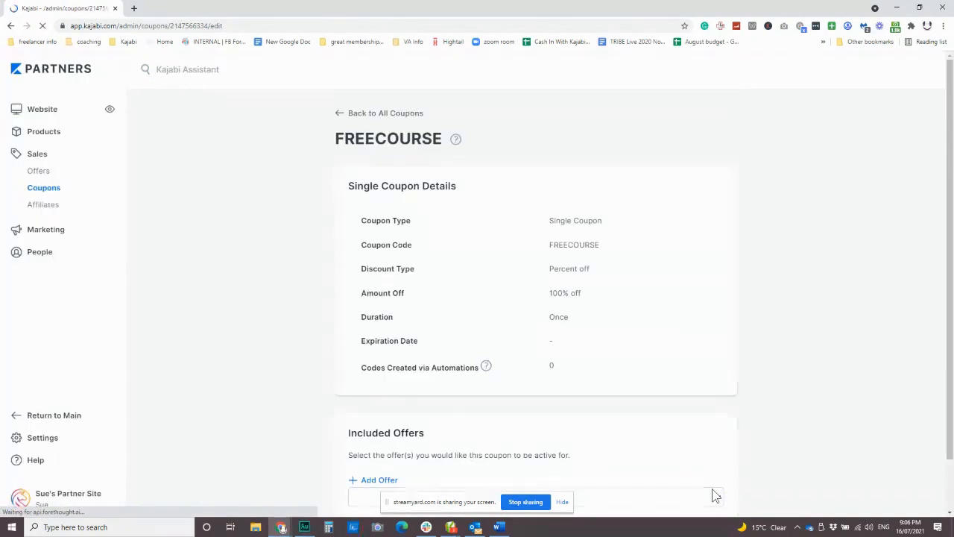
Add the Free Mini Mini Course offer to the FREECOURSE coupon's included offers
scroll(402, 386, "down", 1)
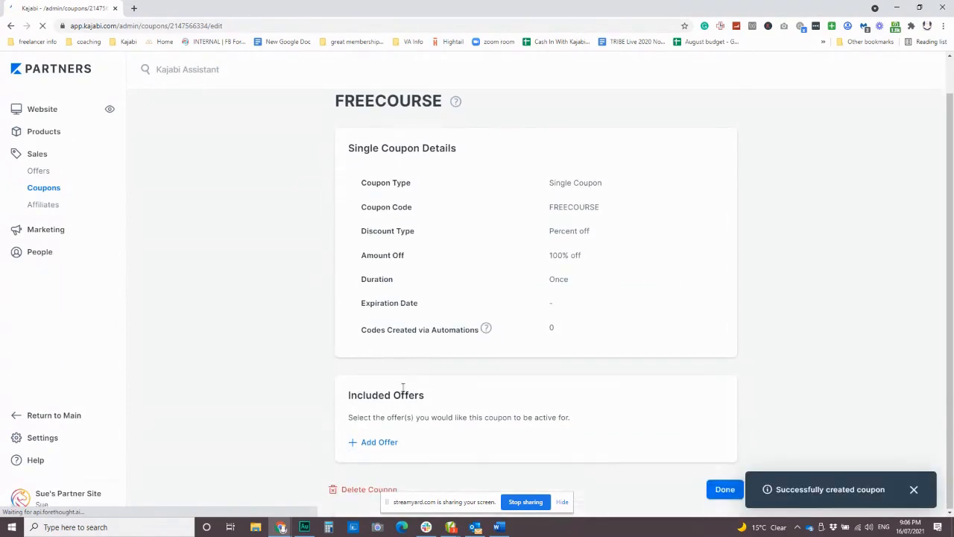
left_click(379, 443)
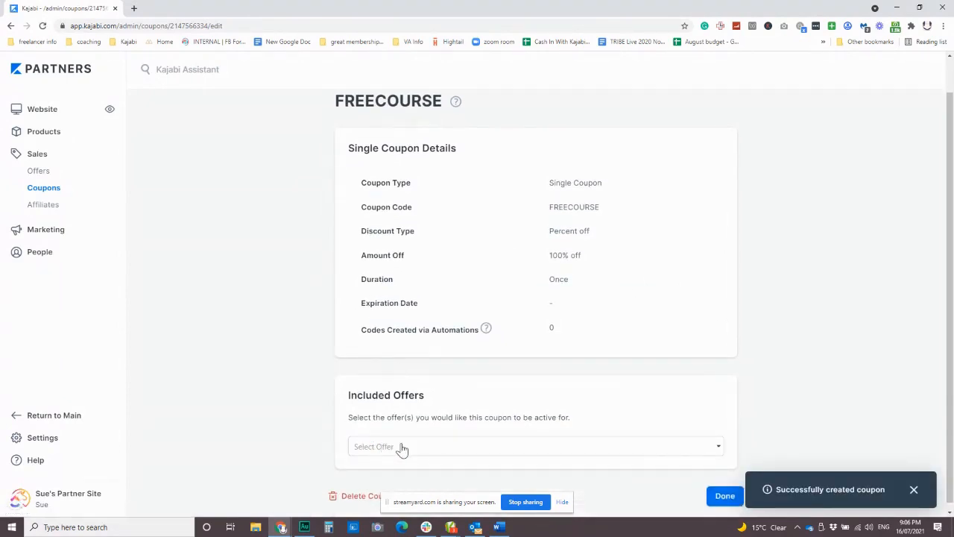
left_click(401, 446)
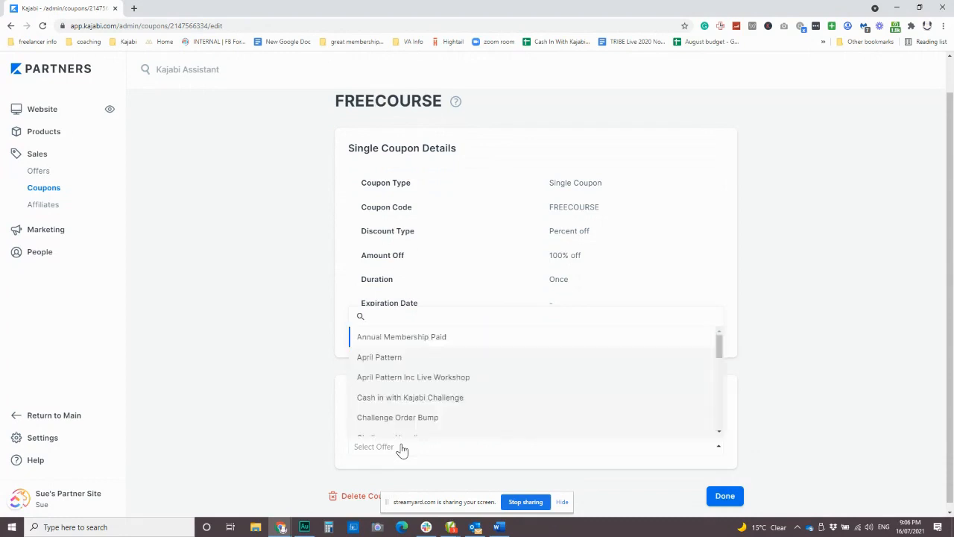
type("mini")
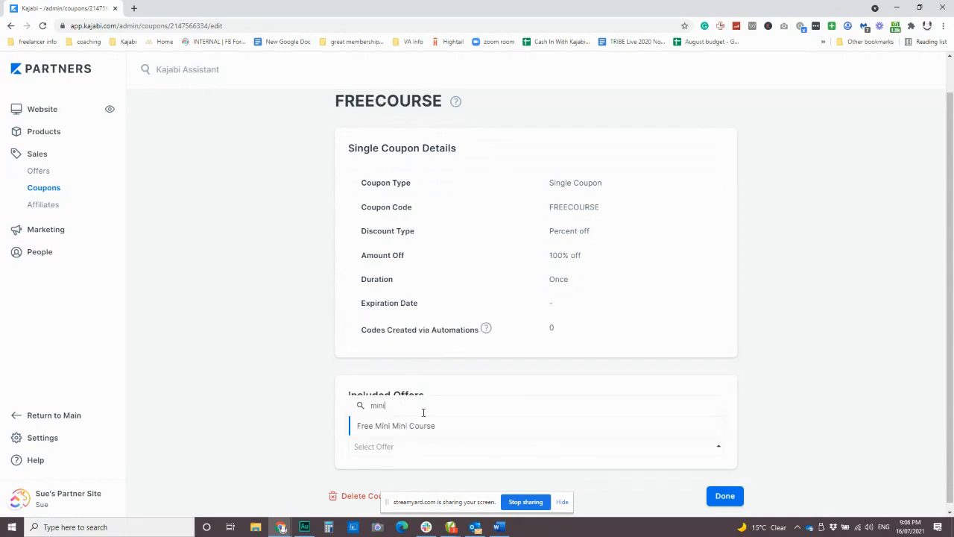
left_click(414, 429)
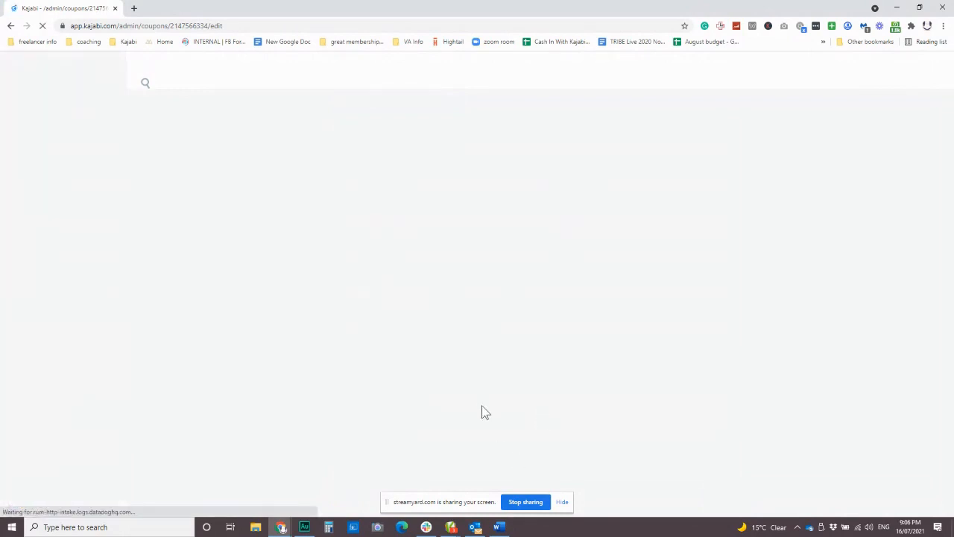
scroll(509, 277, "down", 1)
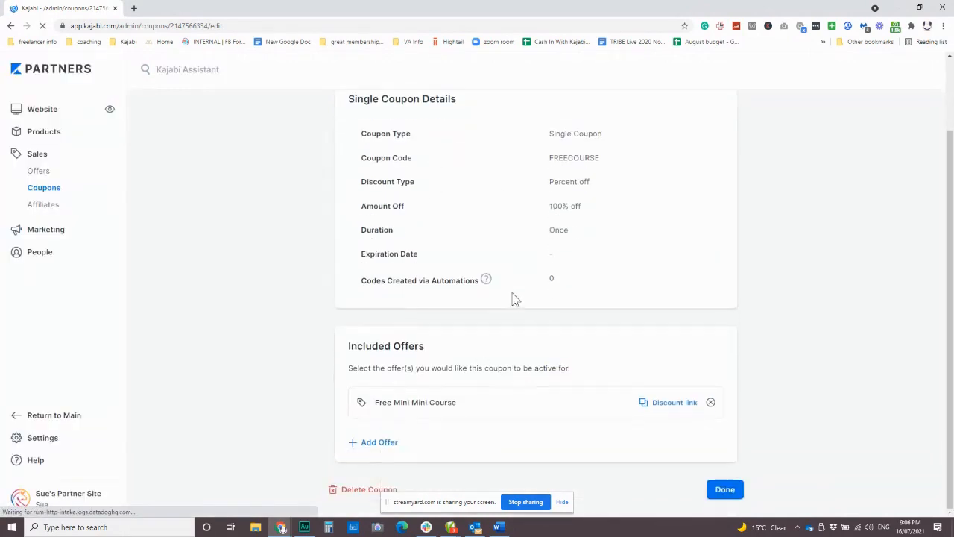
Copy the coupon's discount link for the Free Mini Mini Course, paste it into a new browser tab's address and return to the coupon
left_click(671, 406)
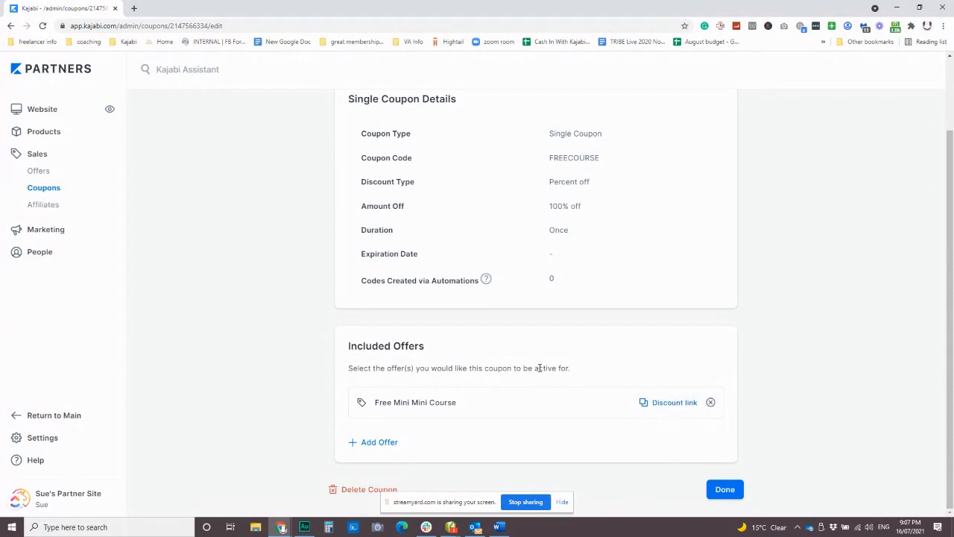
left_click(135, 8)
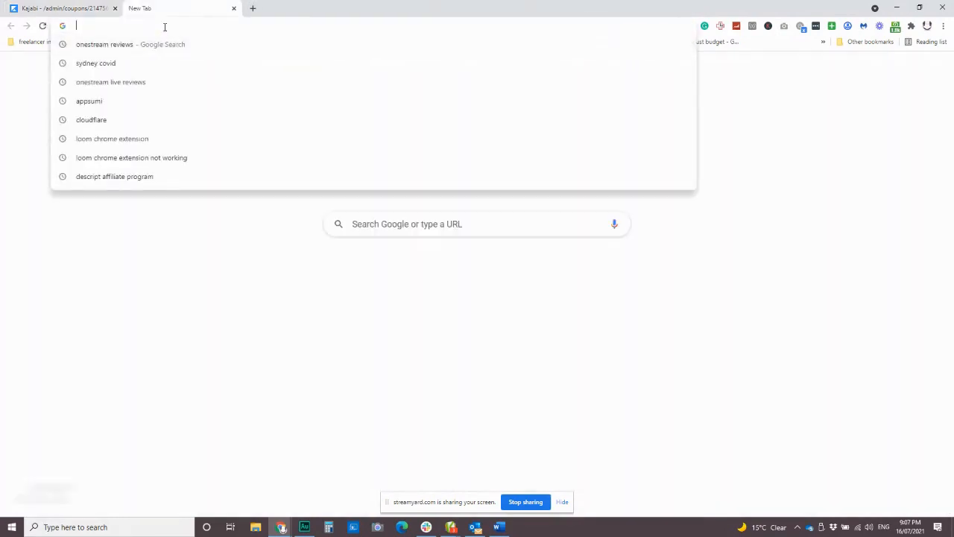
key("ctrl+v")
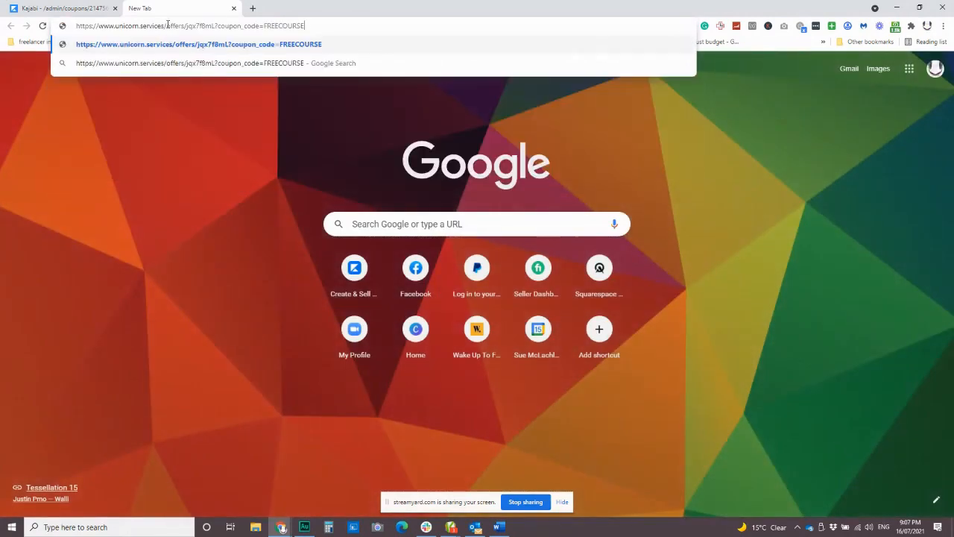
left_click(106, 9)
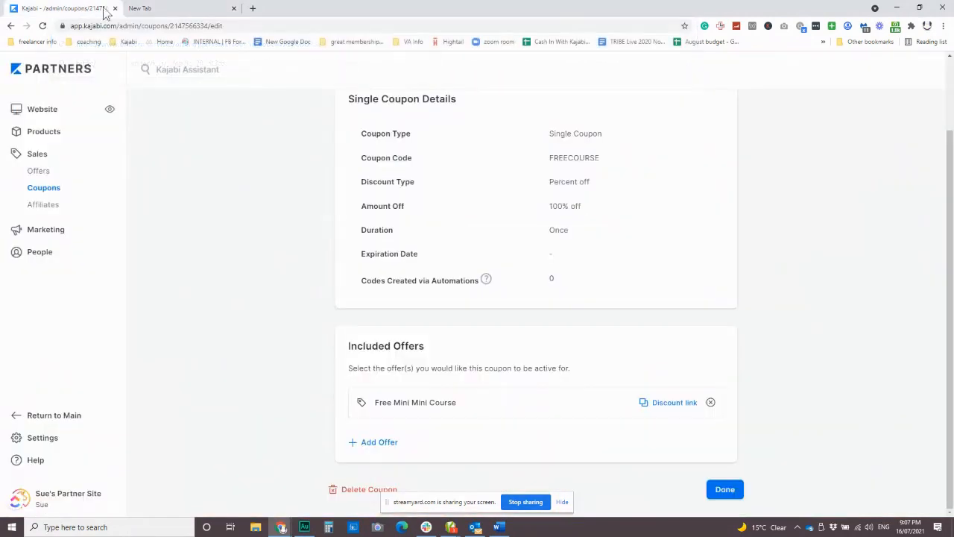
Load the FREECOURSE discount link in the other browser tab, check the discounted checkout page and return to the coupon
left_click(665, 402)
left_click(171, 9)
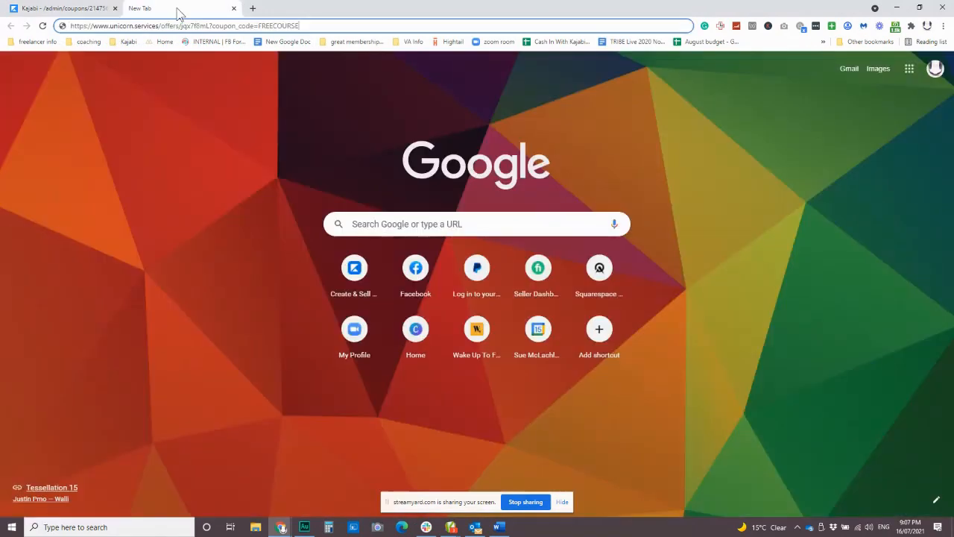
key("Return")
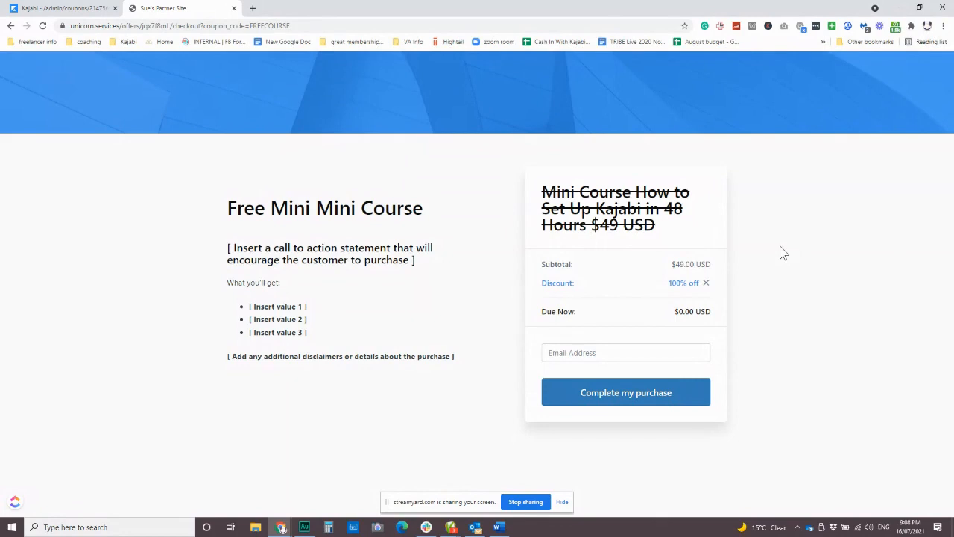
left_click(57, 10)
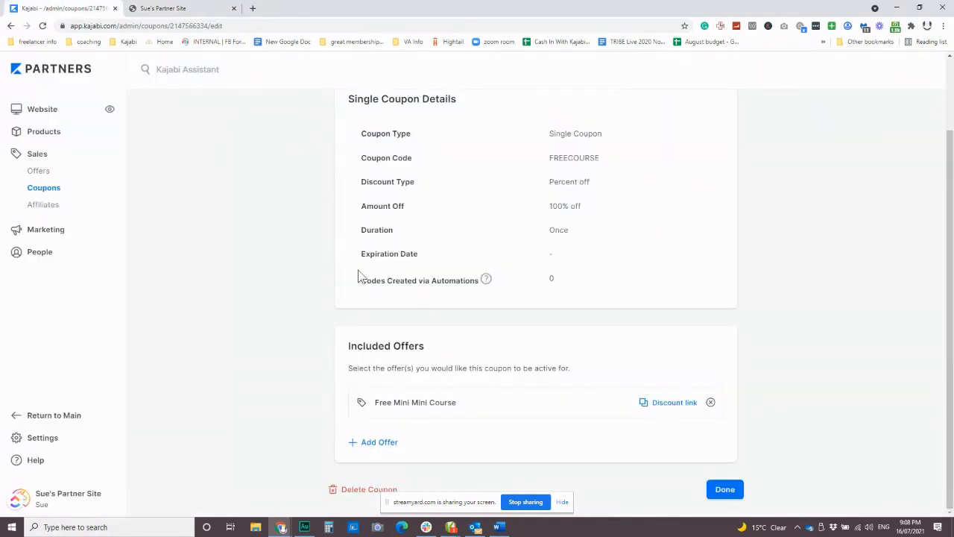
Leave the FREECOURSE coupon for the list of all coupons and open the site's marketing forms
scroll(320, 291, "up", 2)
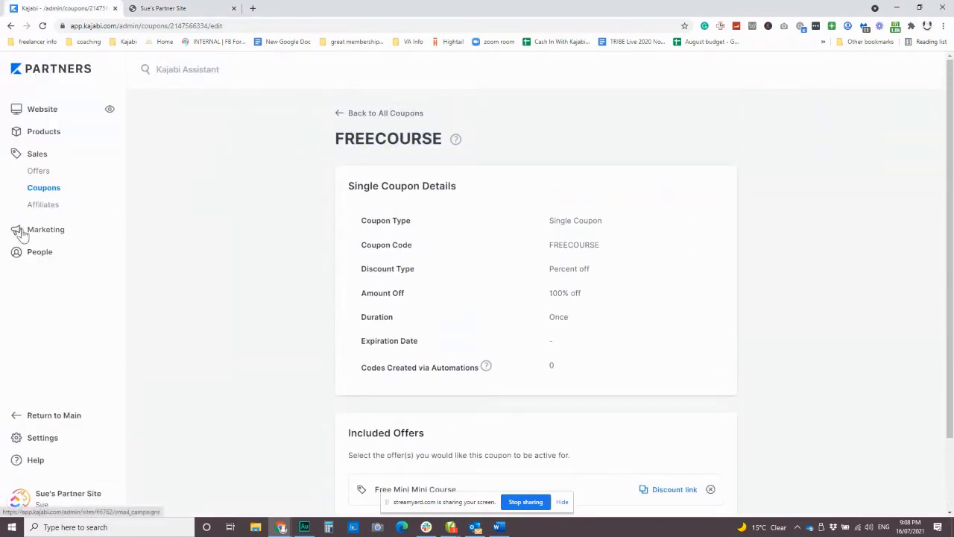
left_click(340, 114)
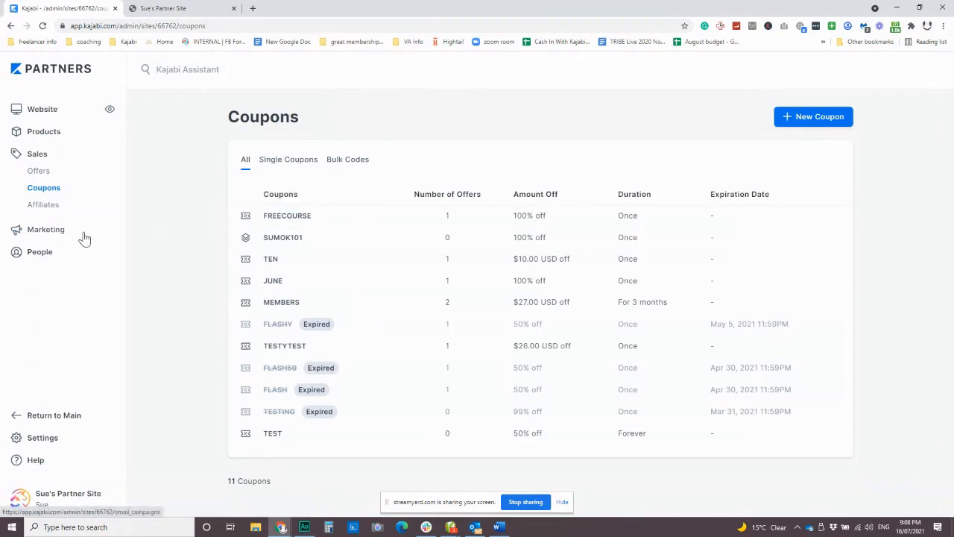
left_click(48, 236)
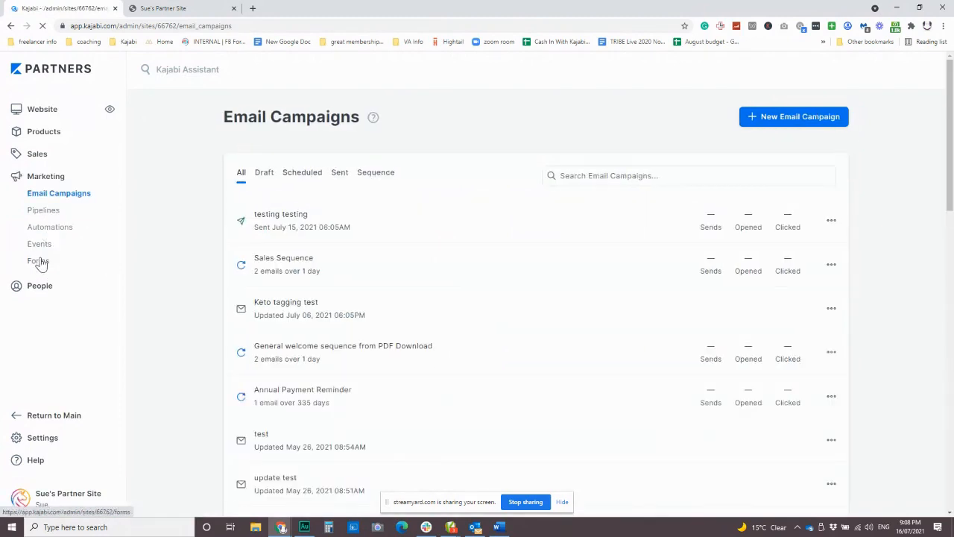
left_click(39, 262)
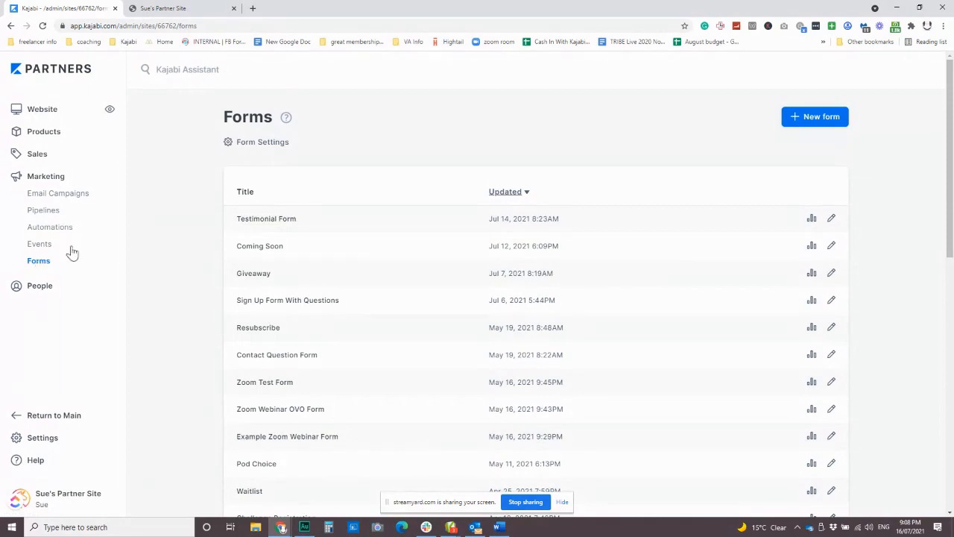
Create and save a new form titled Free Mini Course
left_click(810, 119)
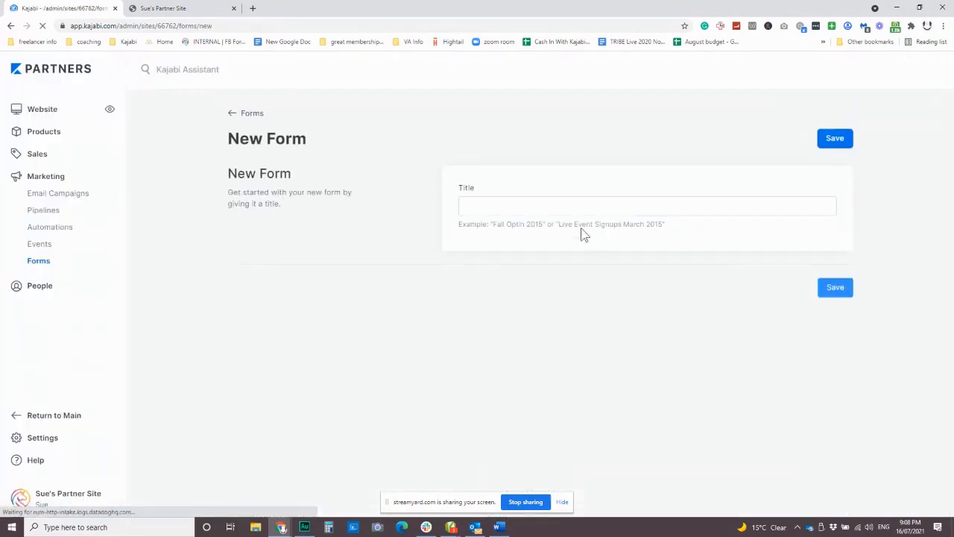
left_click(504, 206)
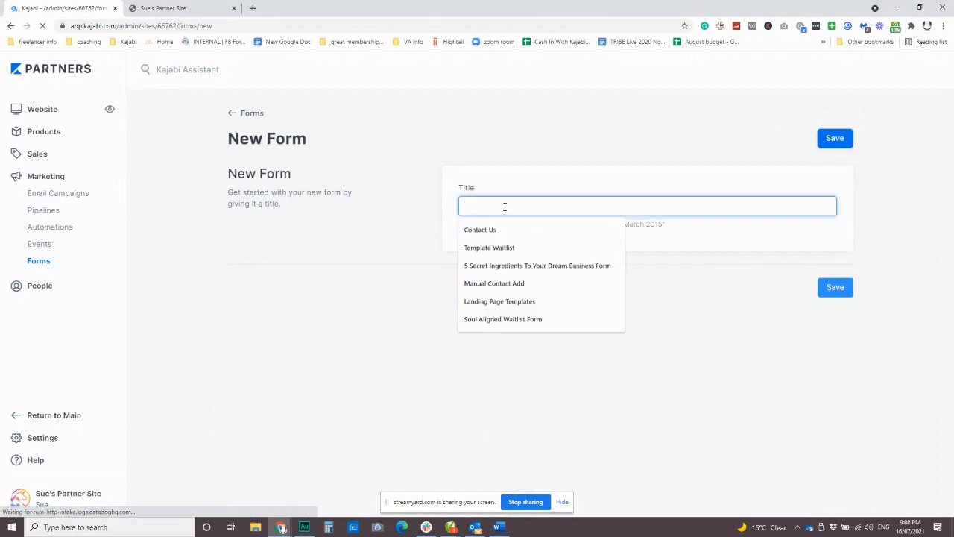
type("Free Mini Course")
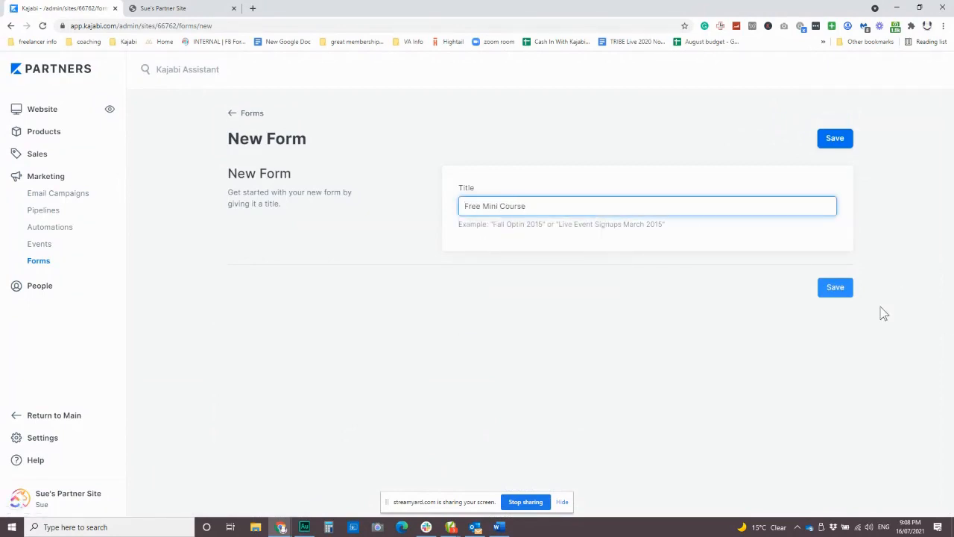
left_click(835, 287)
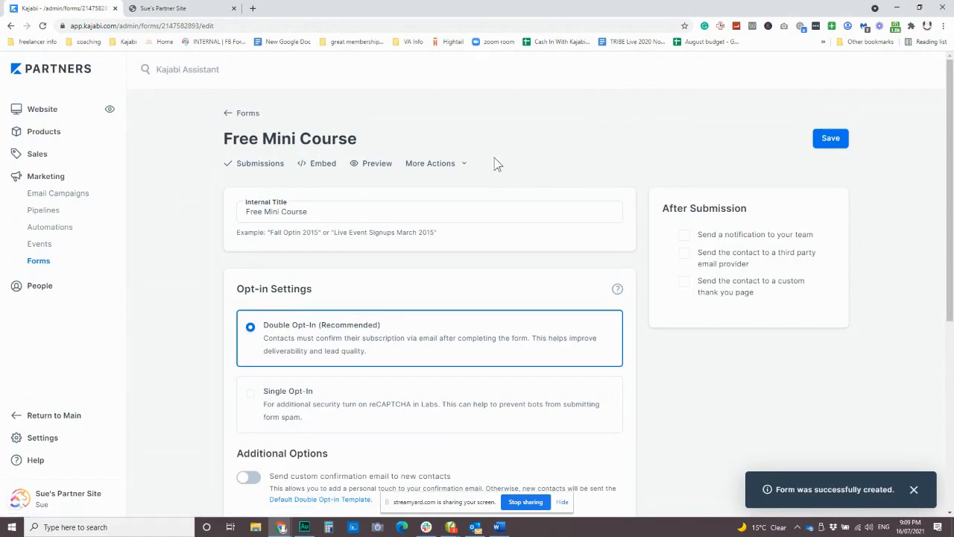
Switch the form's opt-in setting to Single Opt-In and restore it to Double Opt-In
scroll(494, 161, "down", 2)
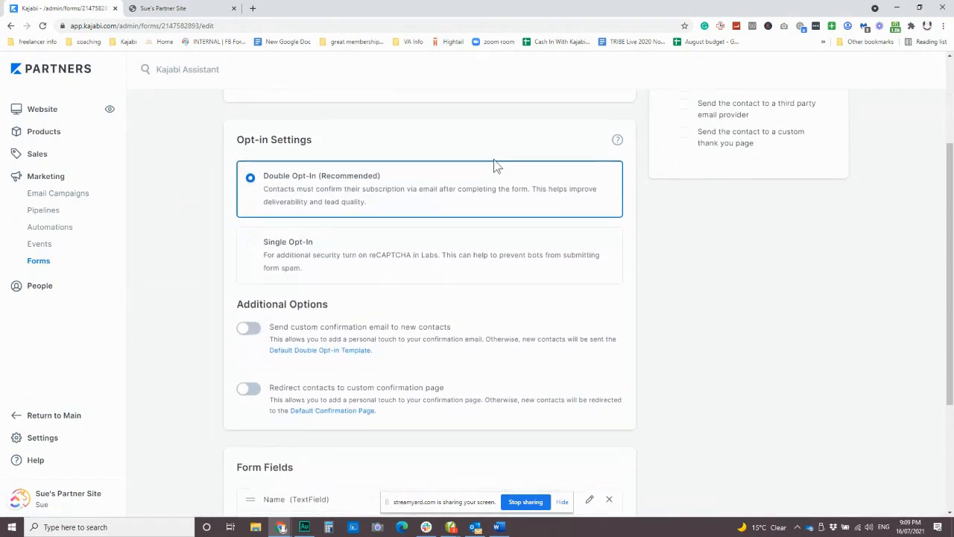
left_click(292, 260)
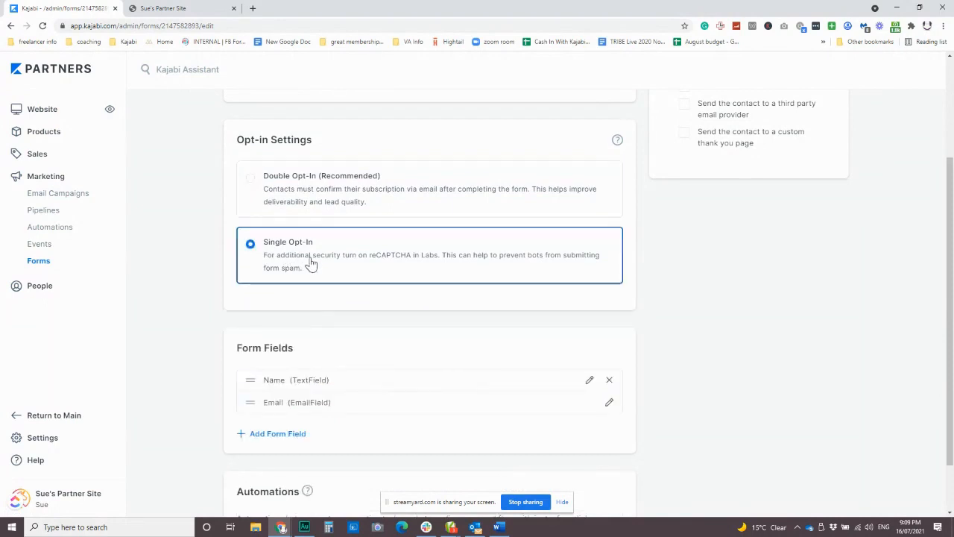
scroll(305, 263, "up", 1)
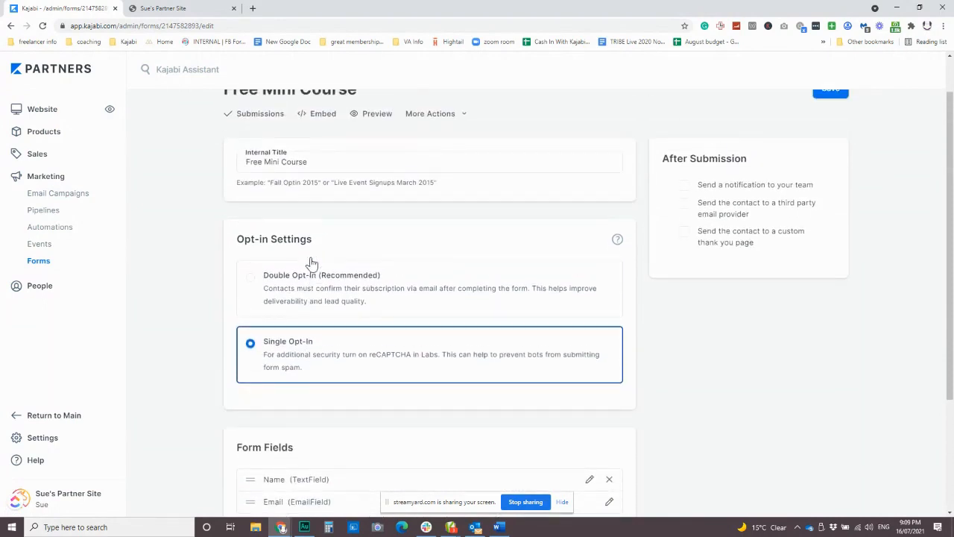
left_click(366, 304)
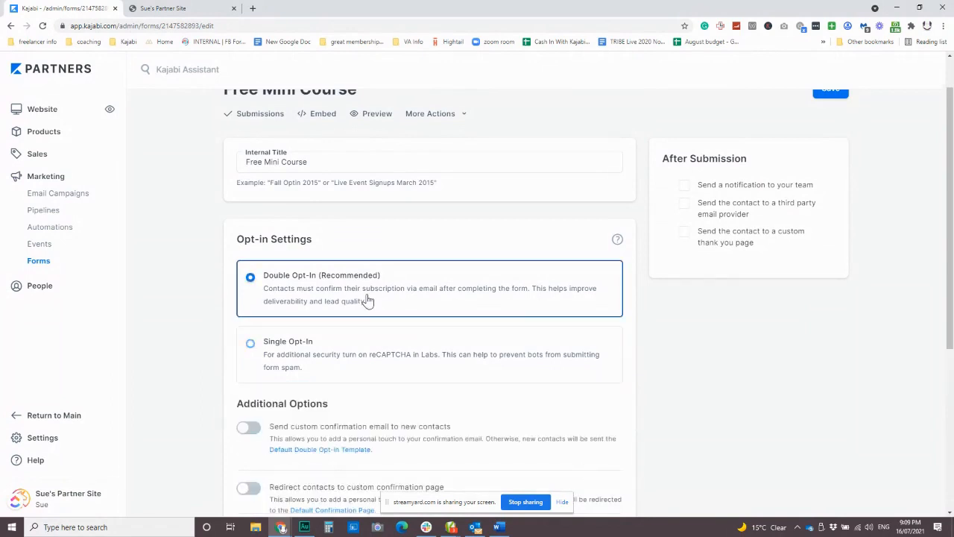
Enable the custom confirmation email for new contacts with the subject "Important: access to your free course confirmation needed"
scroll(373, 300, "down", 2)
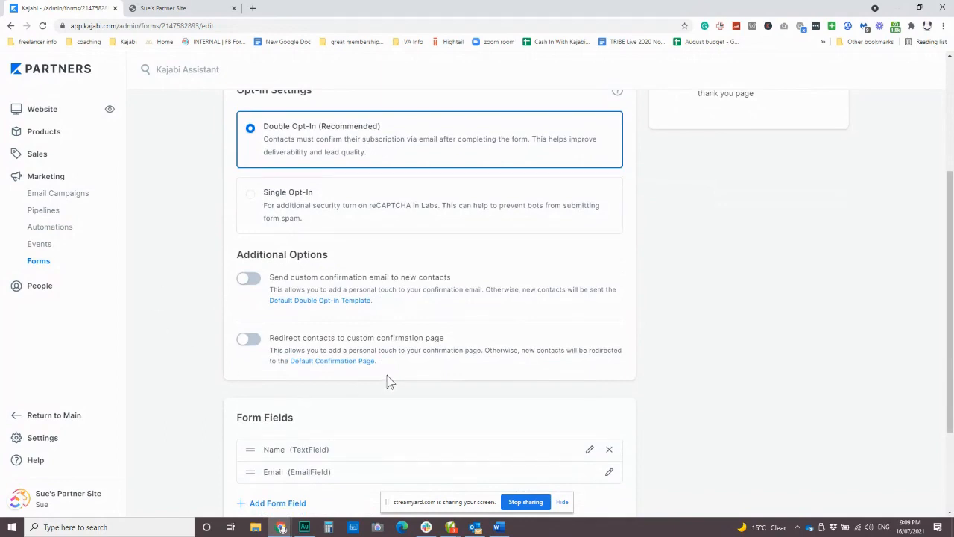
left_click(250, 280)
scroll(395, 319, "down", 1)
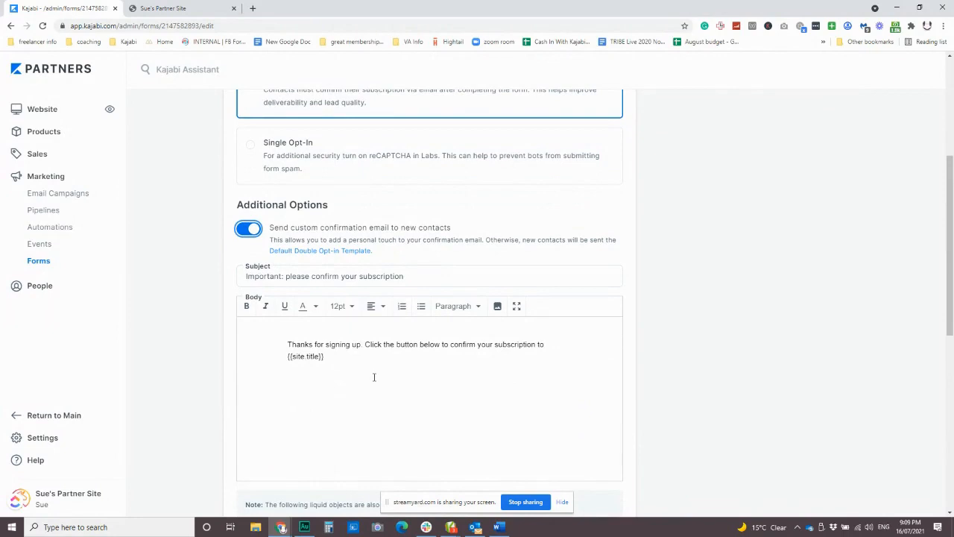
left_click_drag(422, 273, 286, 276)
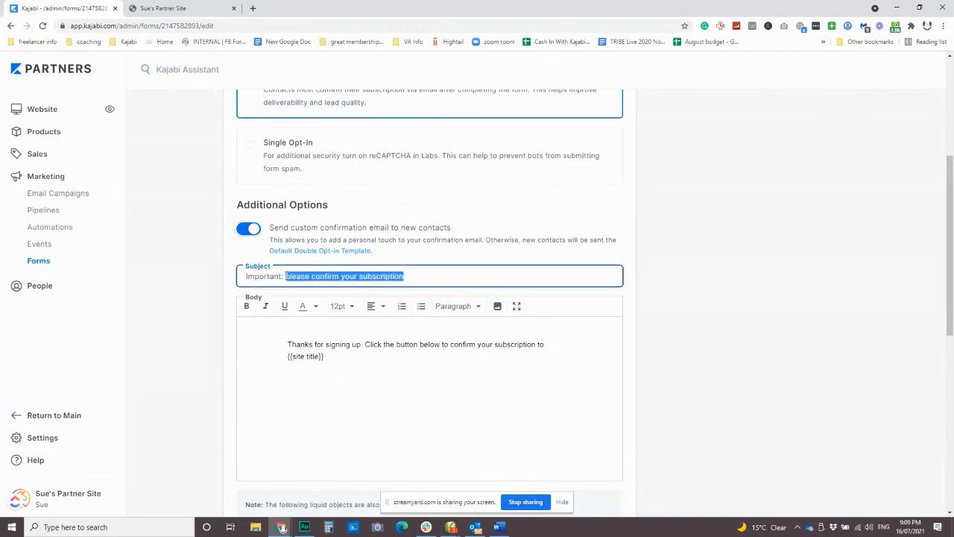
type("access")
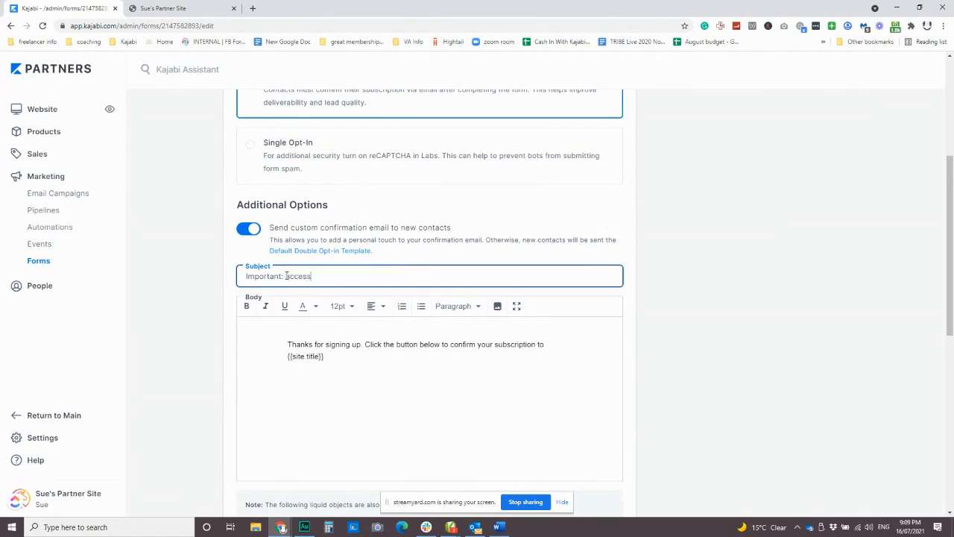
type(" to your free course confirmation needed")
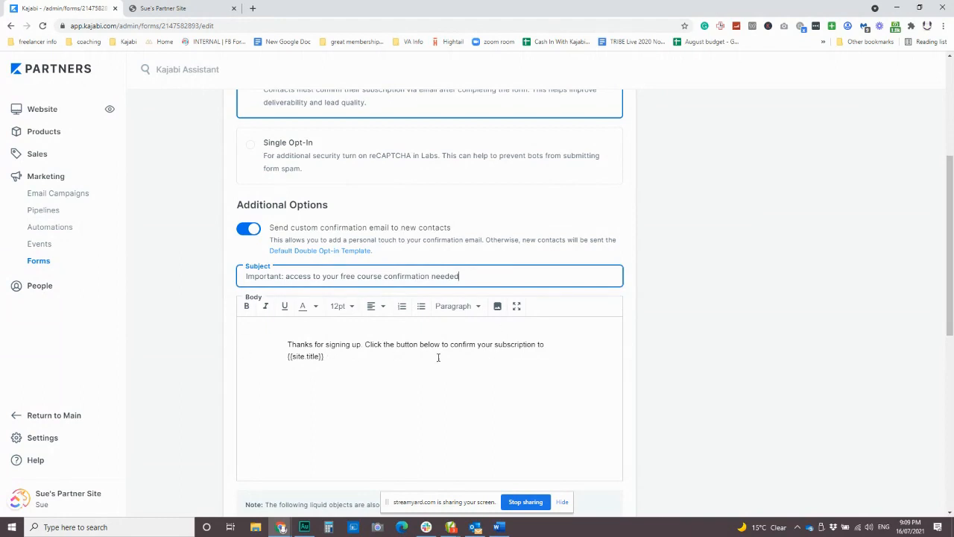
Review the form's confirmation email, confirmation button, opt-in, after-submission and redirect settings, form fields and automations
scroll(448, 355, "down", 1)
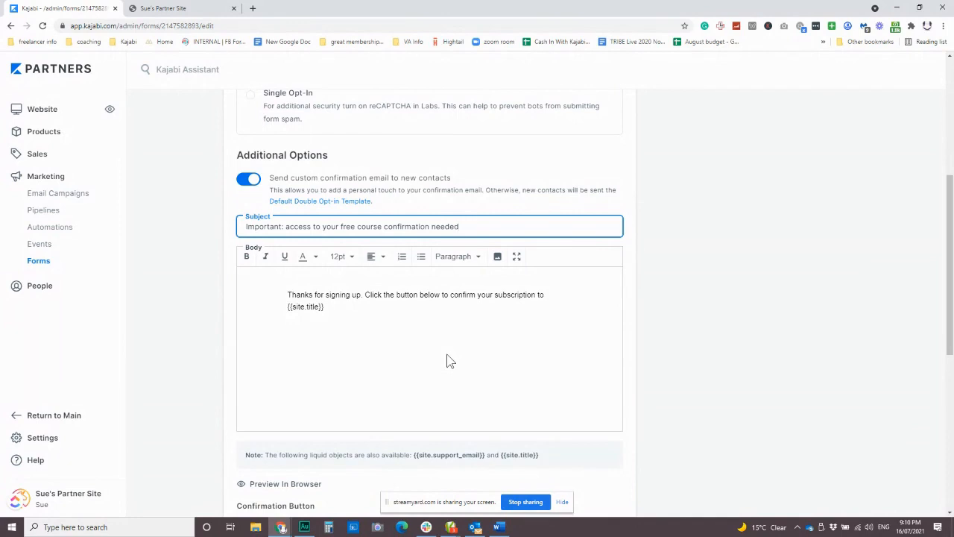
scroll(413, 372, "down", 3)
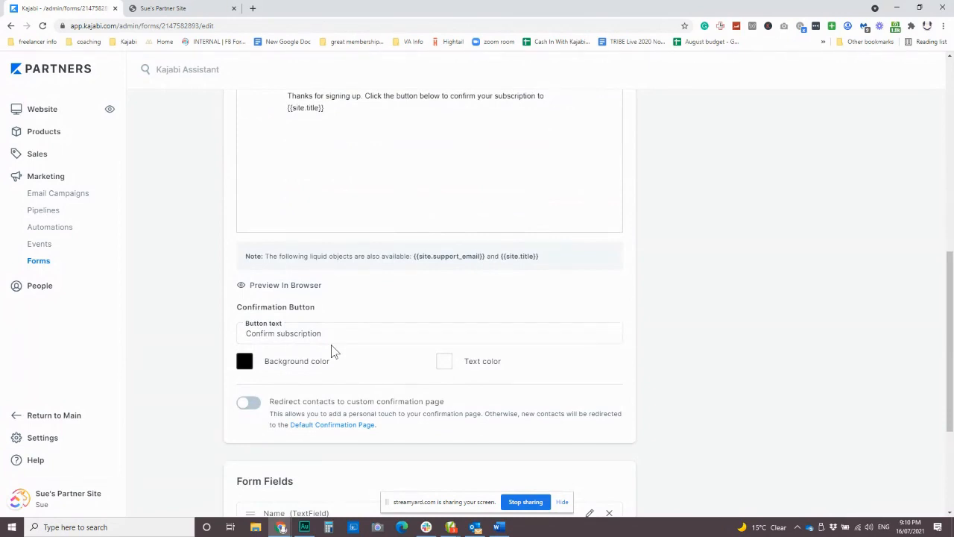
scroll(390, 369, "down", 1)
scroll(395, 368, "up", 3)
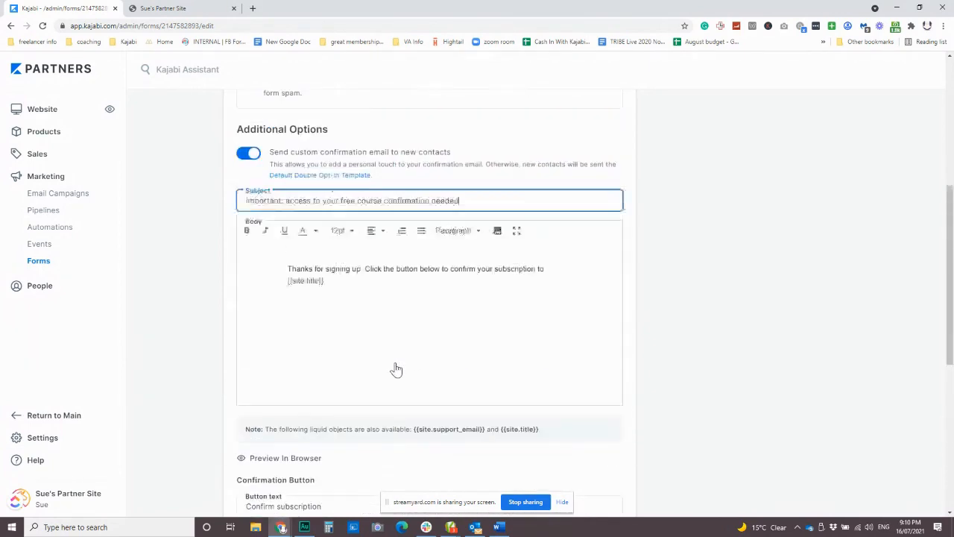
scroll(396, 370, "up", 4)
scroll(366, 284, "down", 1)
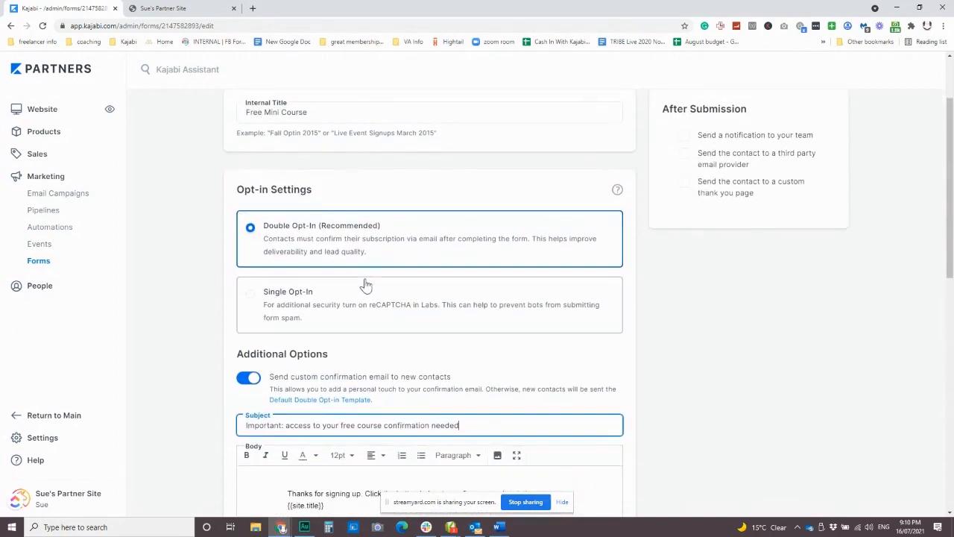
scroll(362, 283, "down", 1)
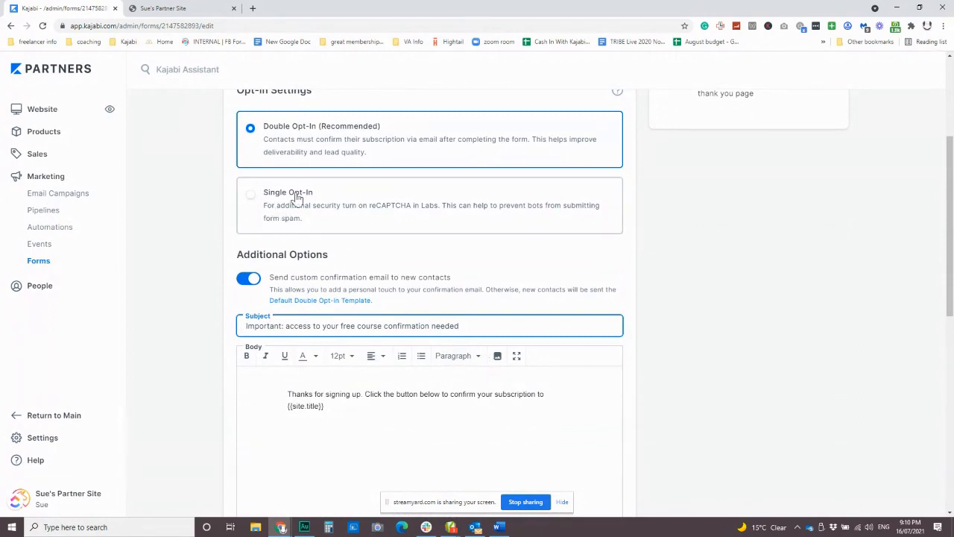
scroll(447, 347, "down", 1)
scroll(447, 347, "down", 5)
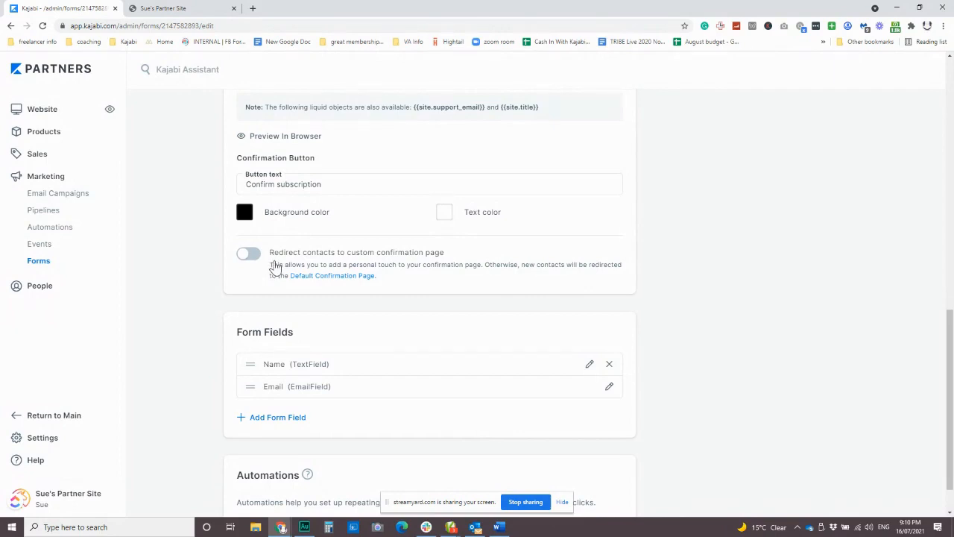
scroll(467, 350, "up", 3)
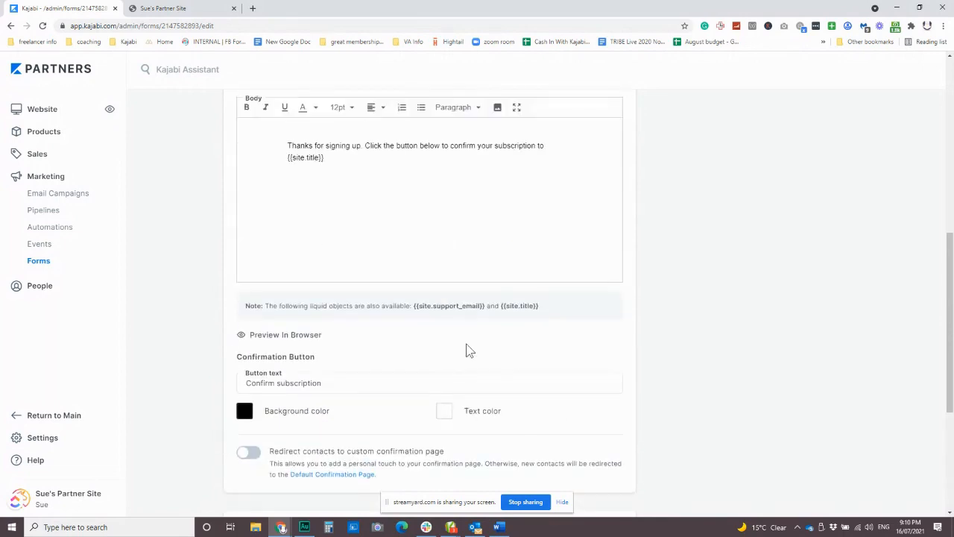
scroll(467, 350, "up", 5)
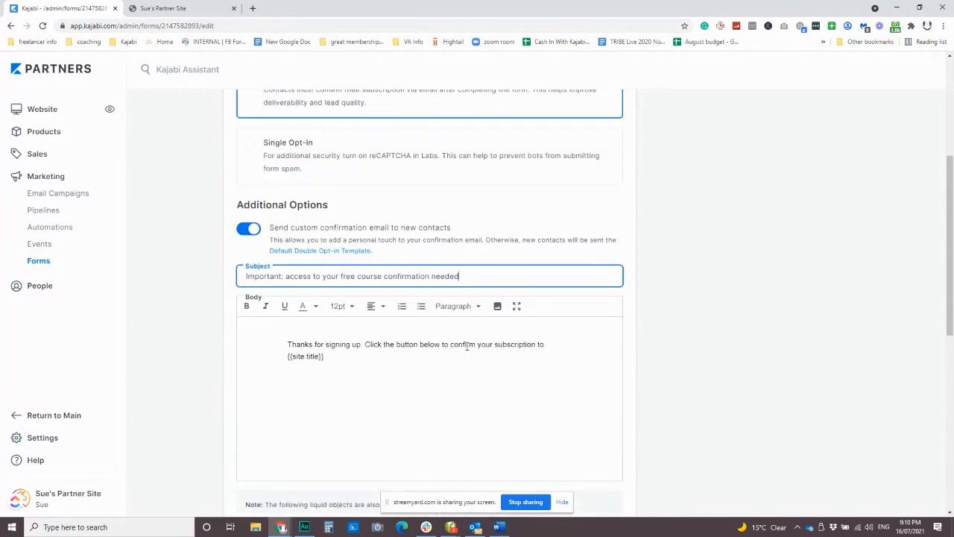
scroll(466, 351, "down", 2)
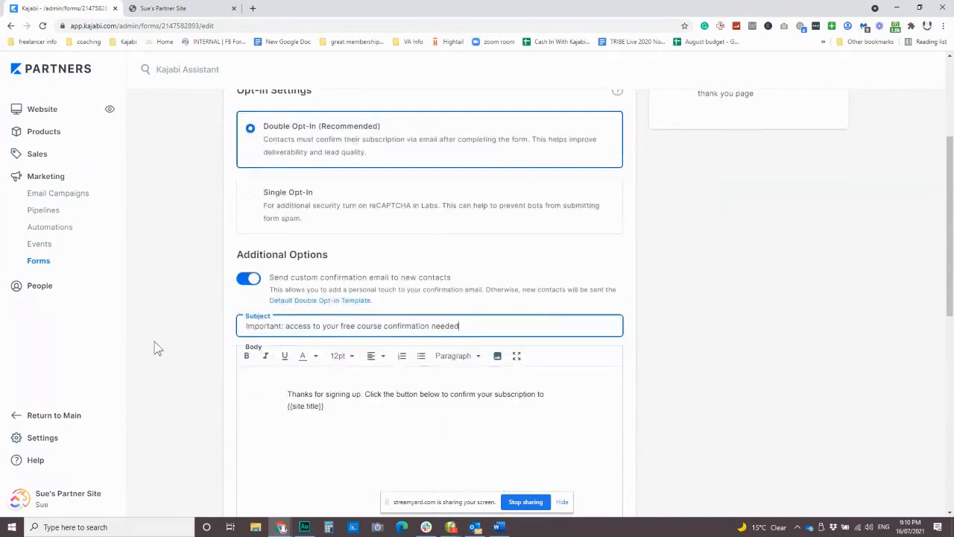
scroll(280, 148, "up", 1)
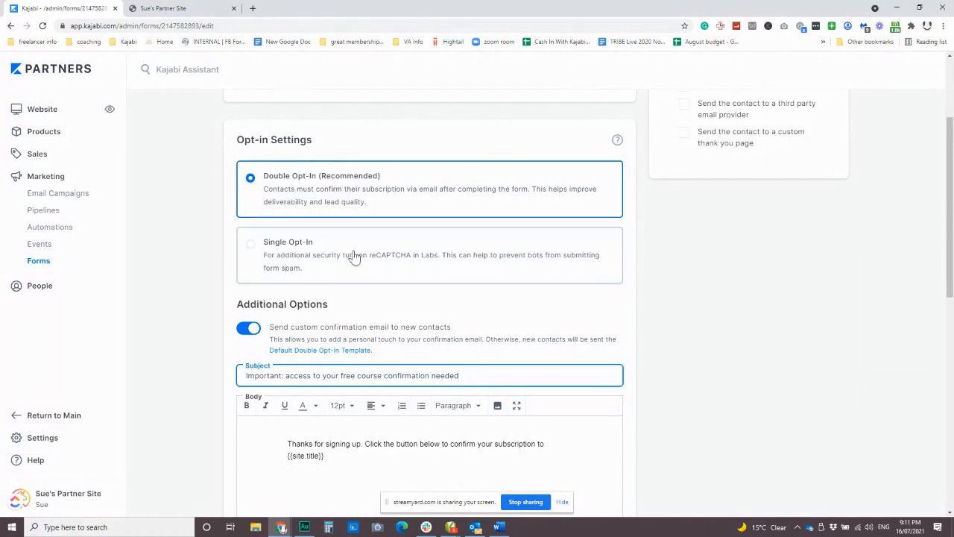
scroll(351, 256, "down", 2)
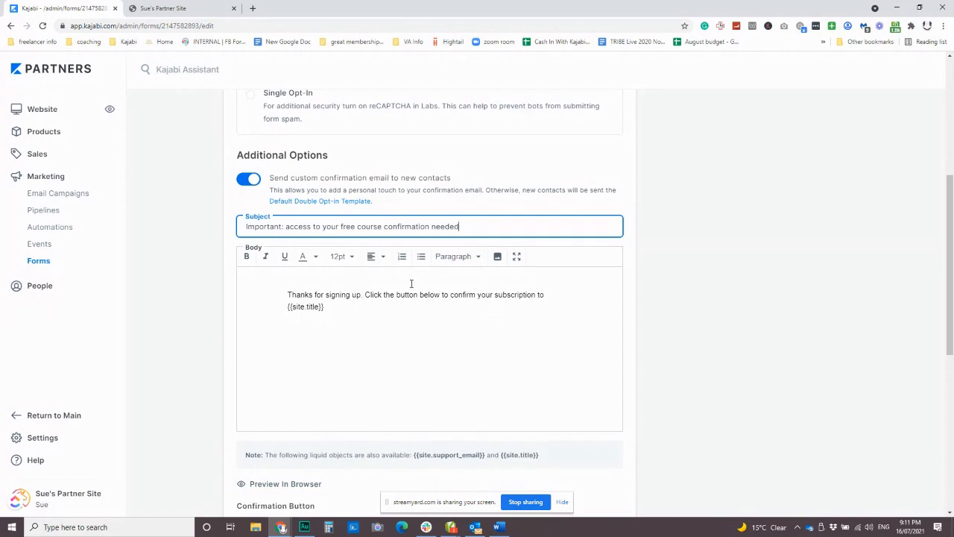
scroll(538, 408, "up", 4)
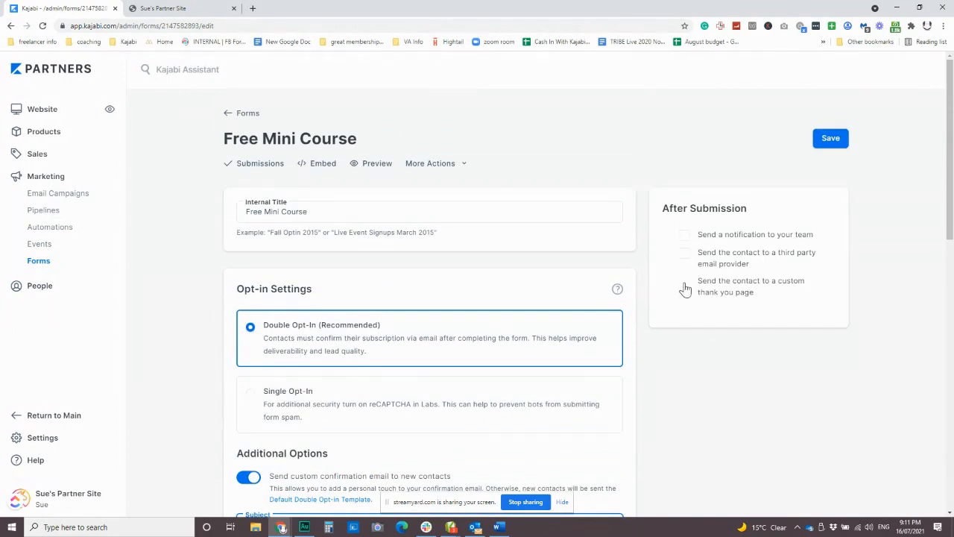
scroll(566, 305, "down", 7)
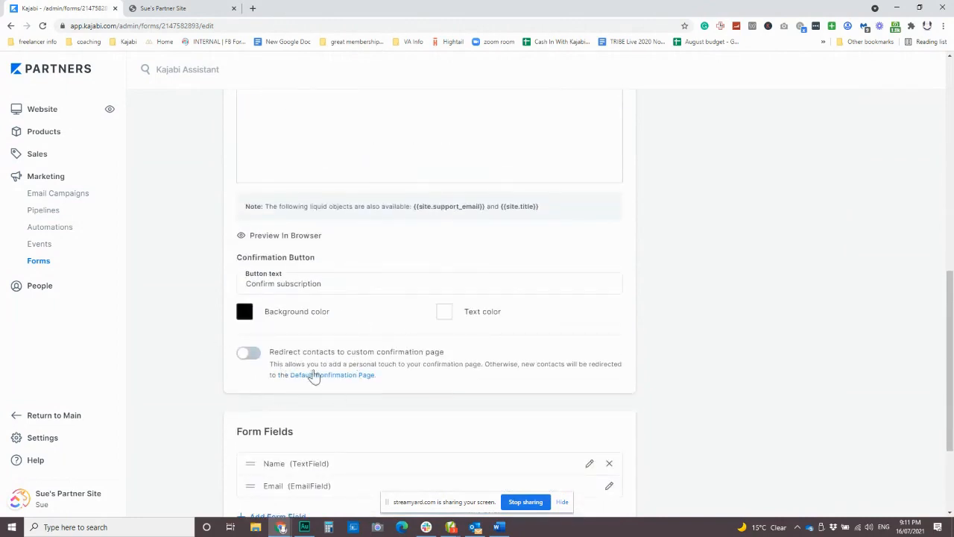
scroll(780, 274, "up", 3)
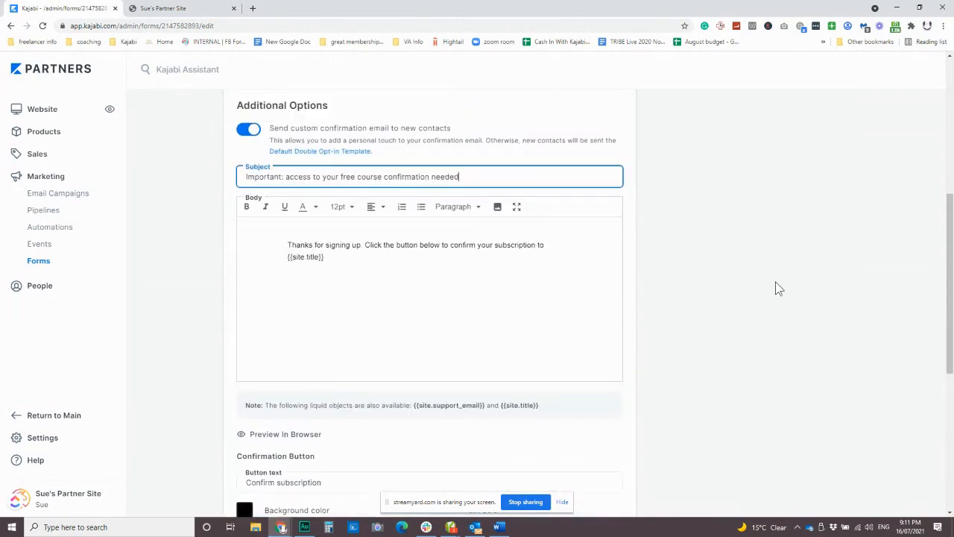
scroll(434, 269, "down", 5)
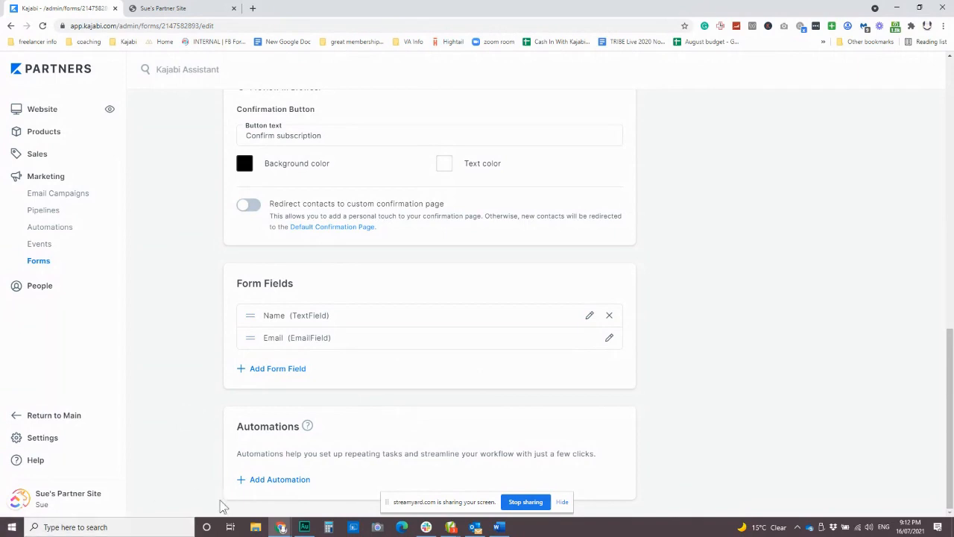
Add and save a form automation that grants the Free Mini Mini Course offer on submission, keeping the offer grant email enabled
left_click(284, 480)
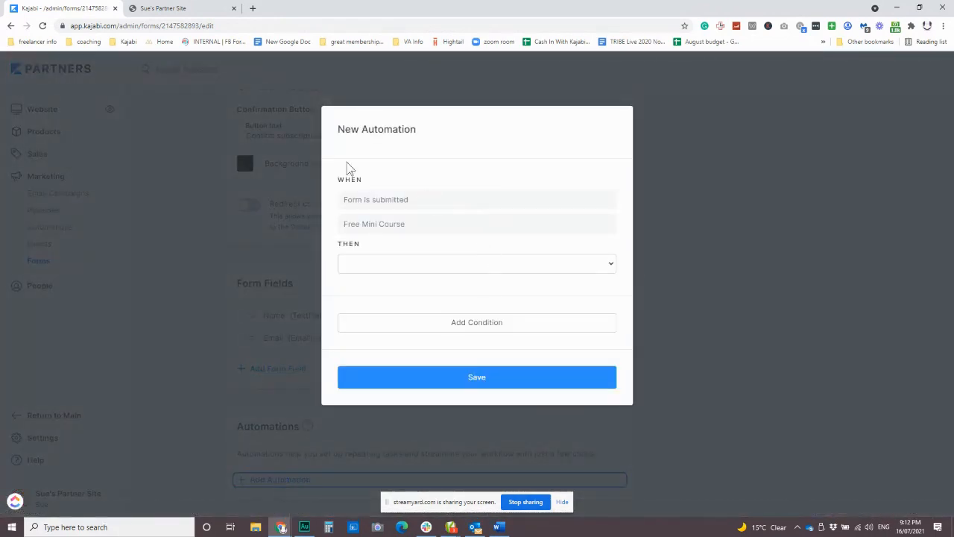
left_click(440, 264)
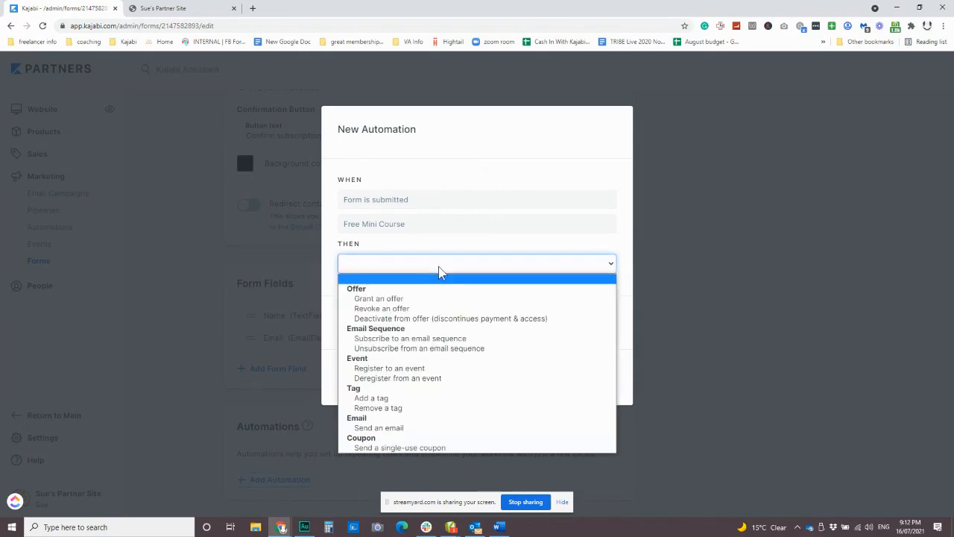
left_click(417, 299)
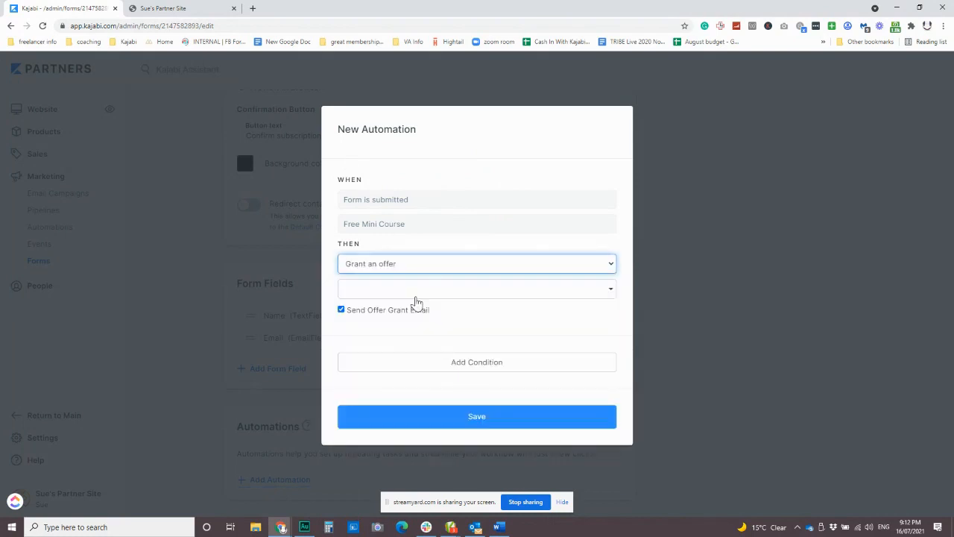
left_click(376, 289)
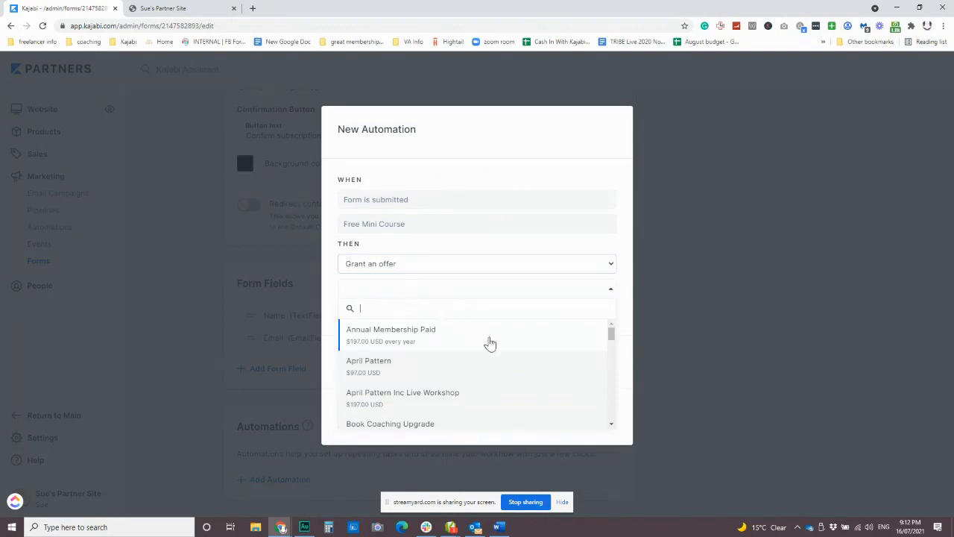
scroll(505, 346, "down", 2)
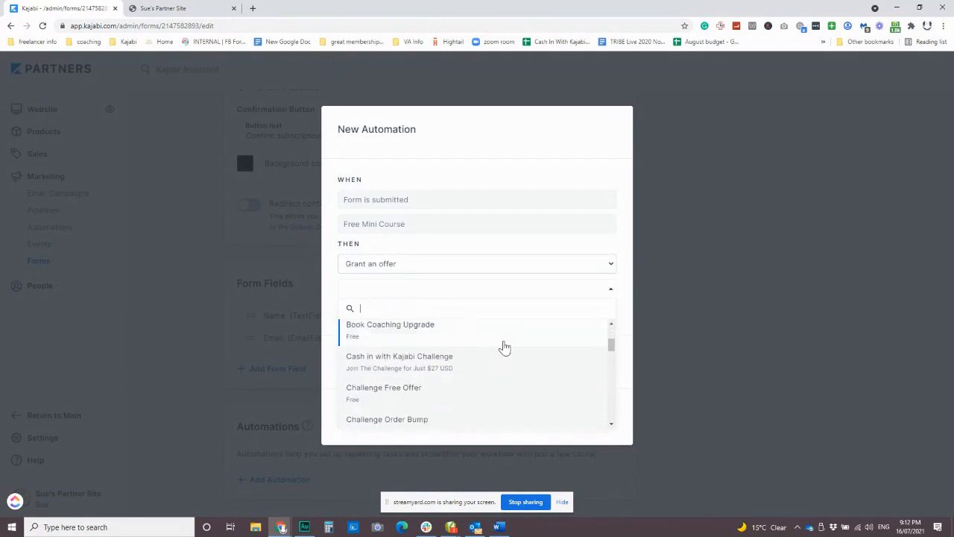
scroll(504, 346, "down", 2)
scroll(502, 347, "up", 1)
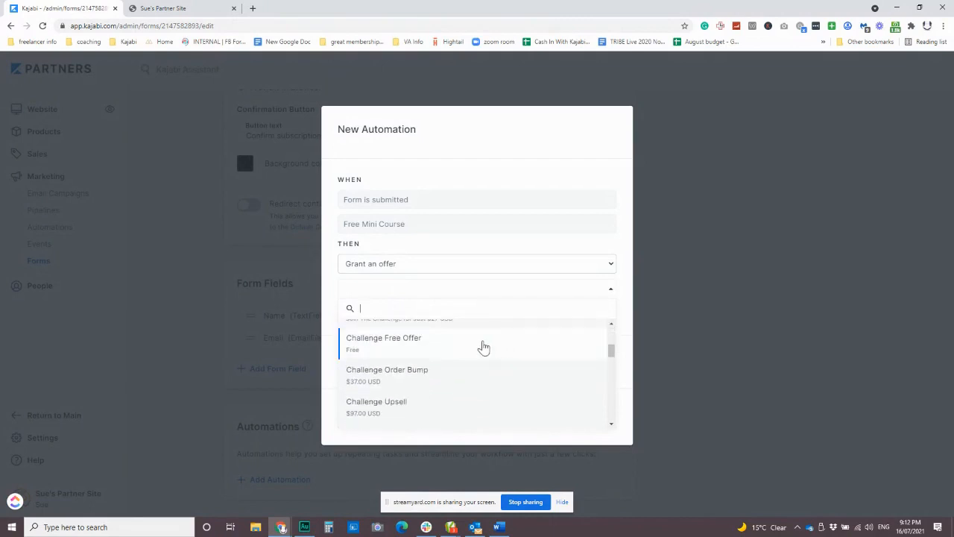
scroll(481, 347, "down", 1)
scroll(483, 347, "down", 3)
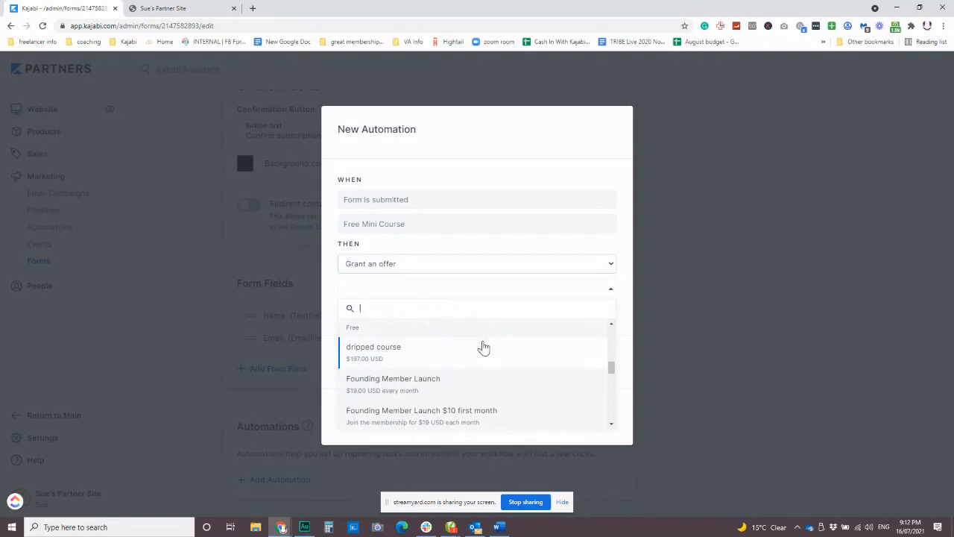
scroll(483, 347, "down", 1)
scroll(483, 346, "down", 1)
left_click(476, 353)
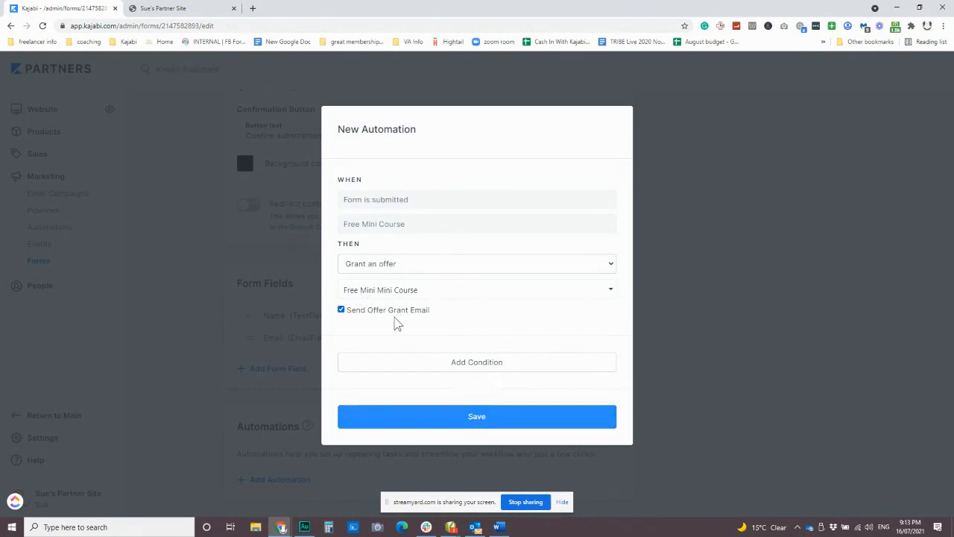
left_click(478, 416)
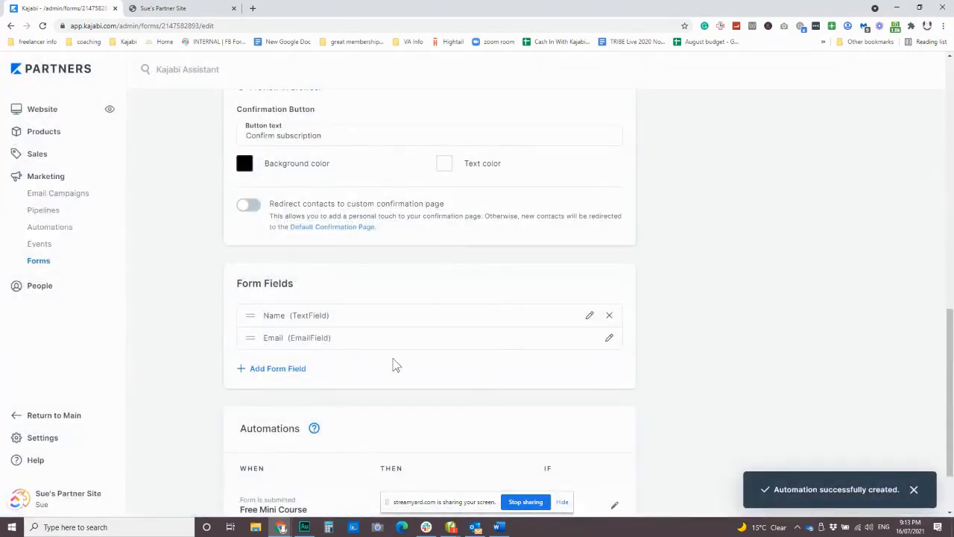
Start a second automation for the form with the action Subscribe to an email sequence
scroll(392, 364, "down", 2)
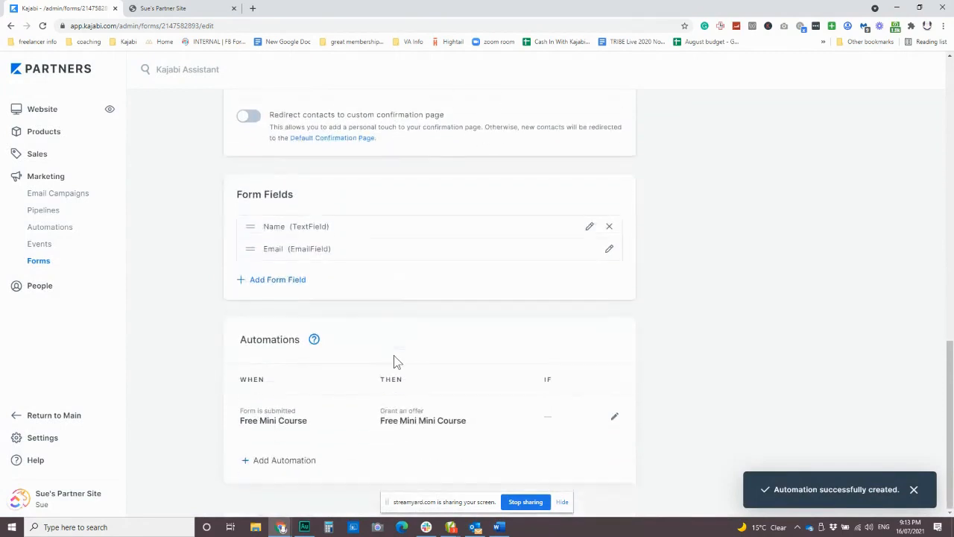
left_click(301, 465)
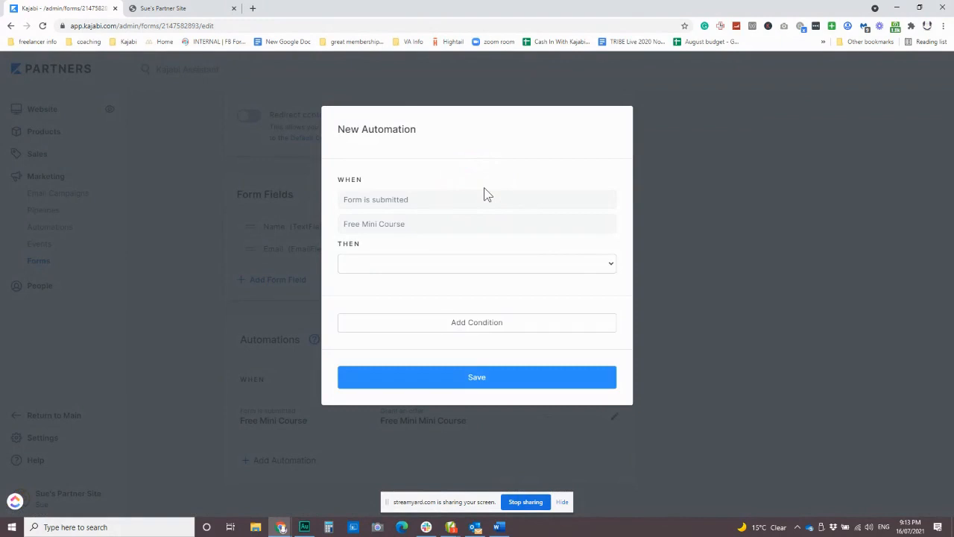
left_click(409, 265)
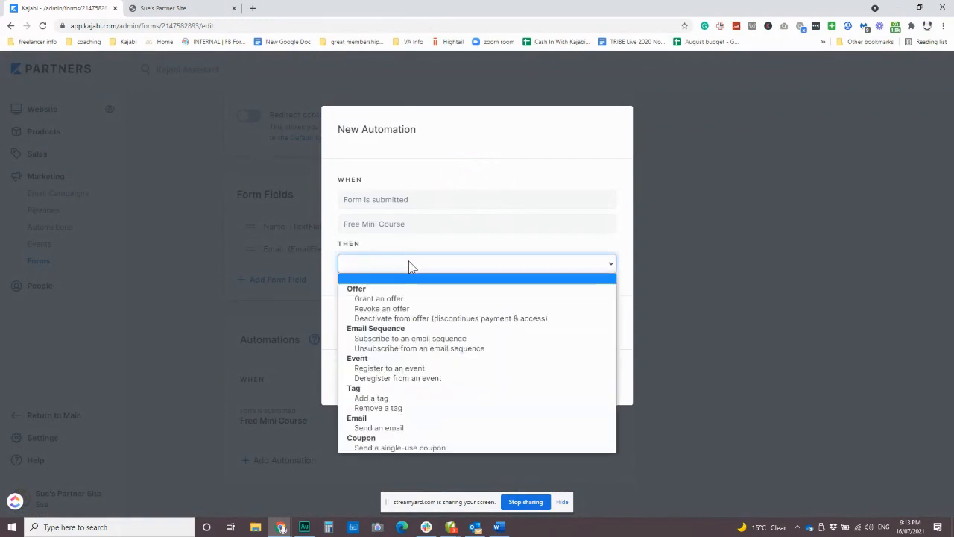
left_click(444, 338)
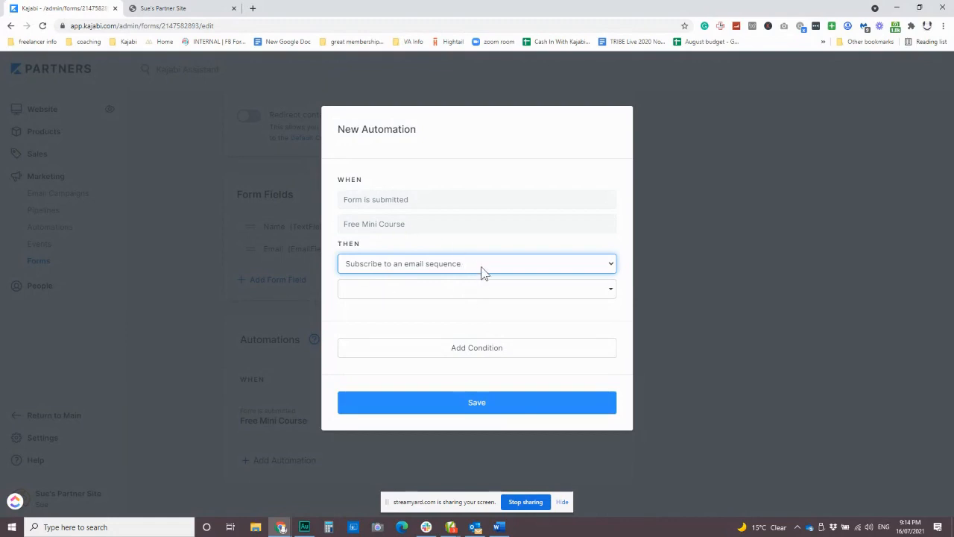
Select Freebie Email Sequence as the sequence for the form's second automation and save it
left_click(412, 297)
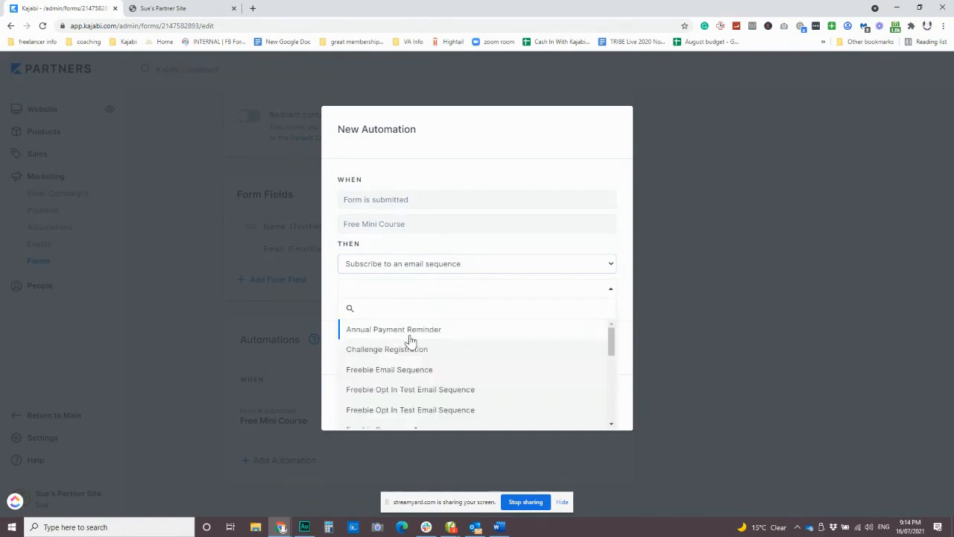
left_click(407, 371)
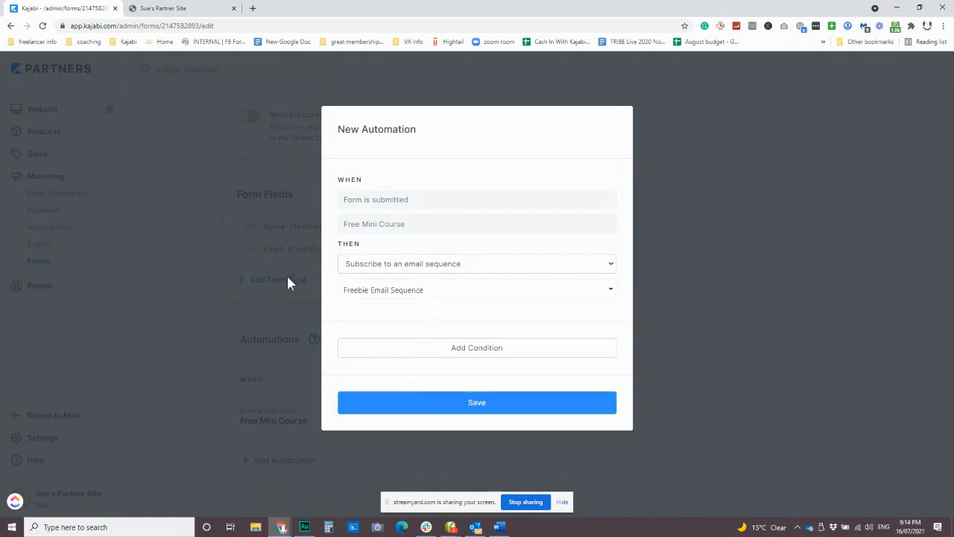
left_click(442, 396)
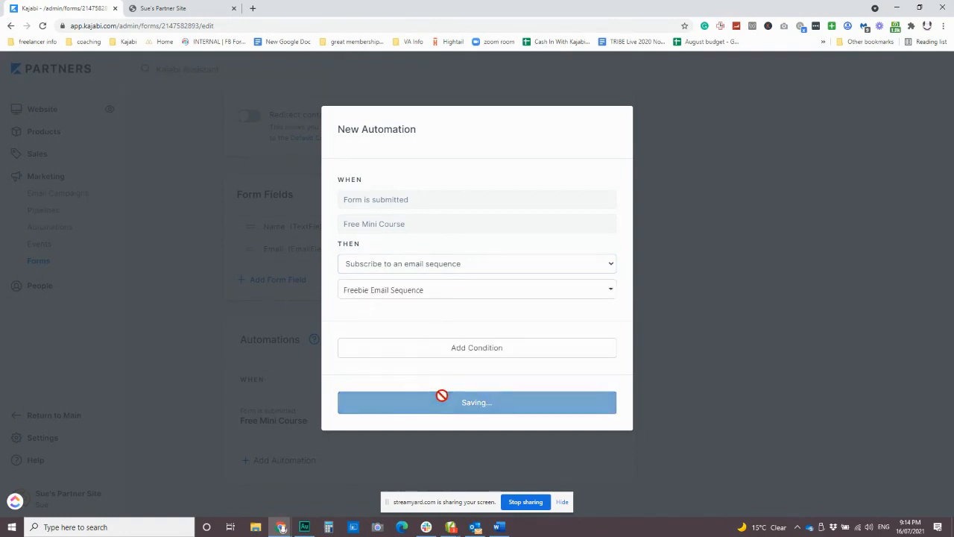
scroll(316, 410, "down", 1)
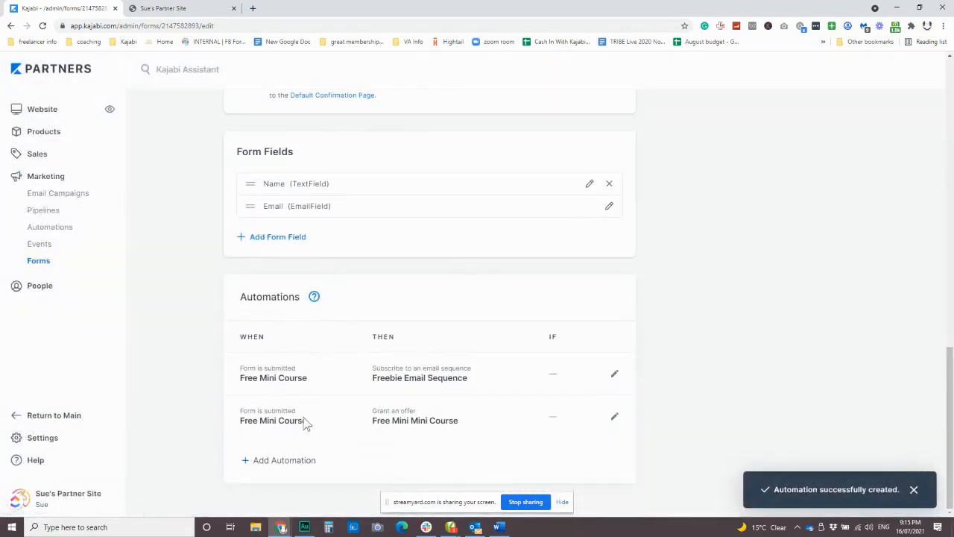
Delete the form automation that subscribes contacts to the Freebie Email Sequence
left_click(287, 460)
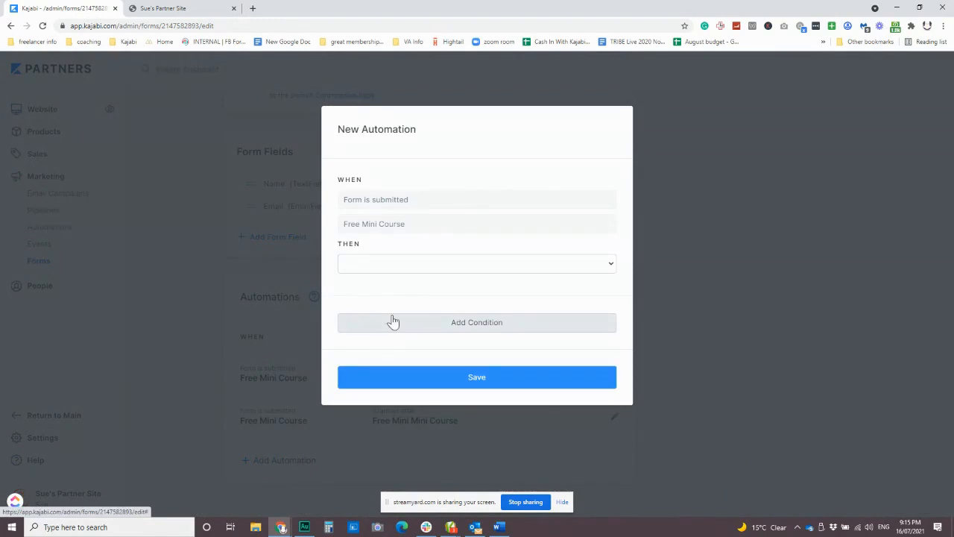
left_click(263, 266)
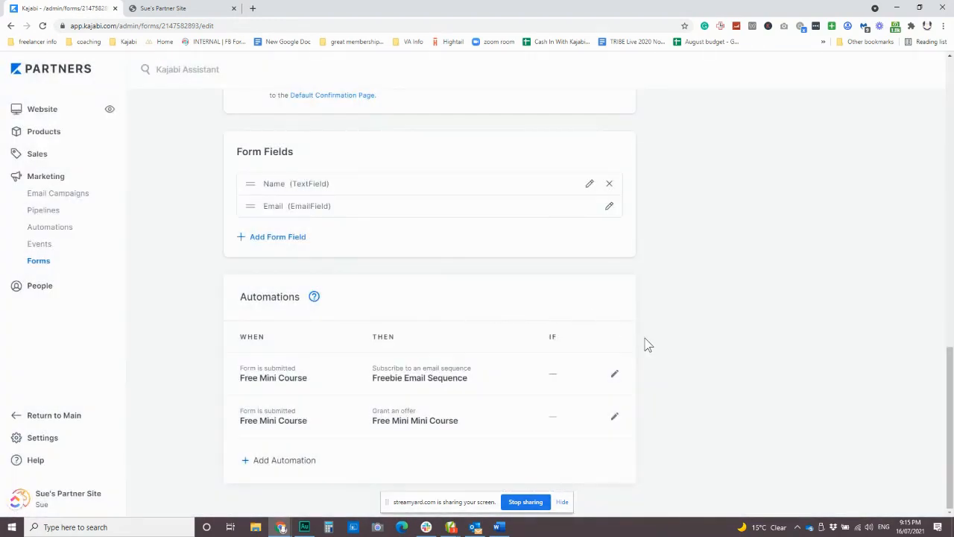
left_click(616, 377)
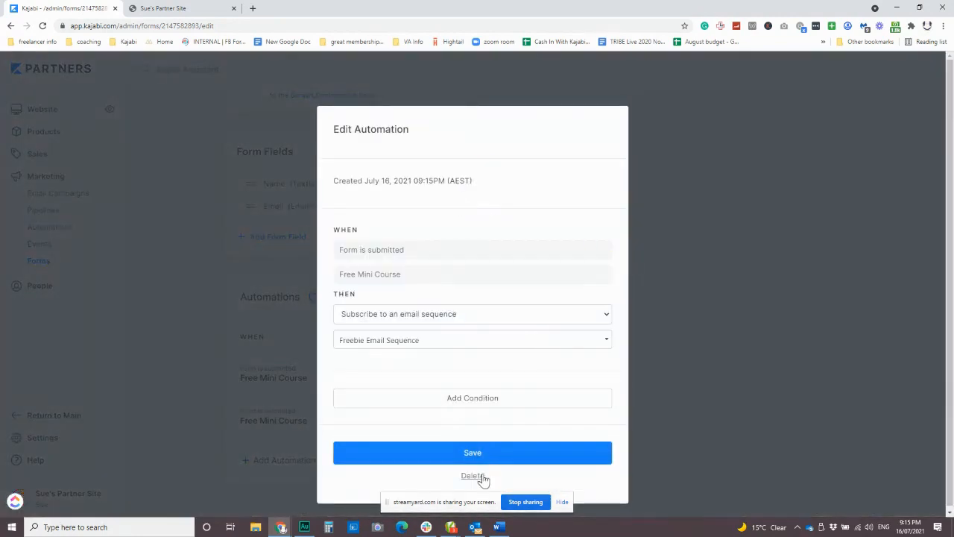
left_click(479, 475)
left_click(527, 79)
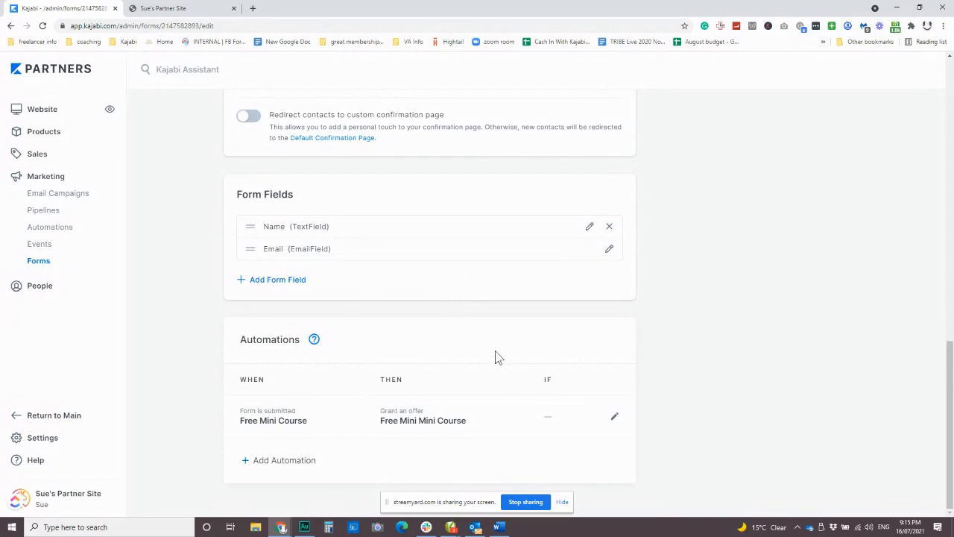
Review the form's opt-in settings, confirmation email subject and body, confirmation button, form fields and remaining automation
scroll(477, 358, "up", 10)
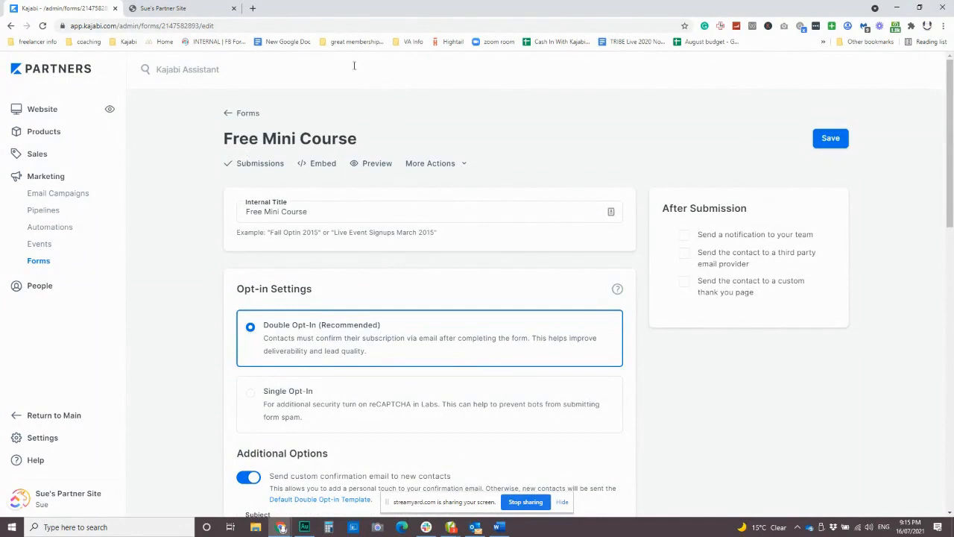
scroll(580, 162, "down", 3)
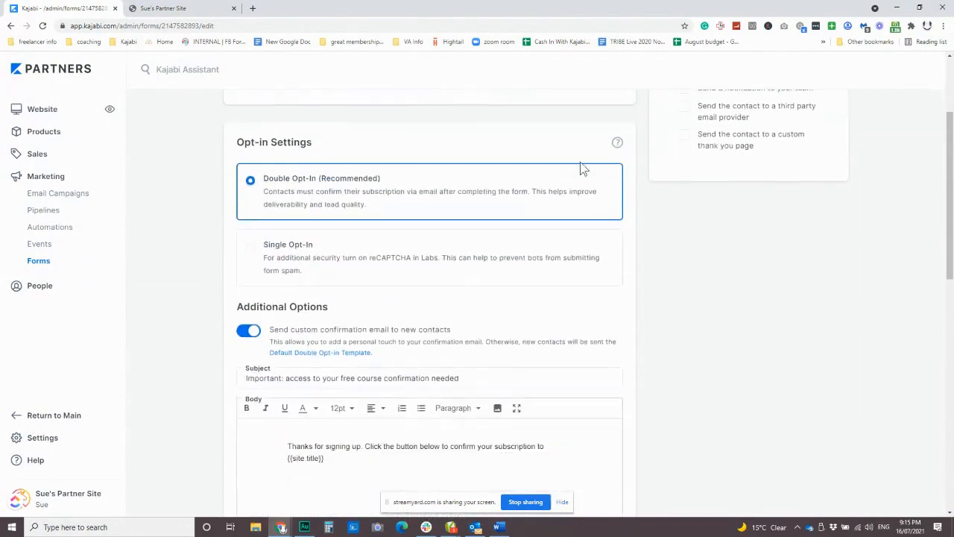
scroll(581, 232, "down", 2)
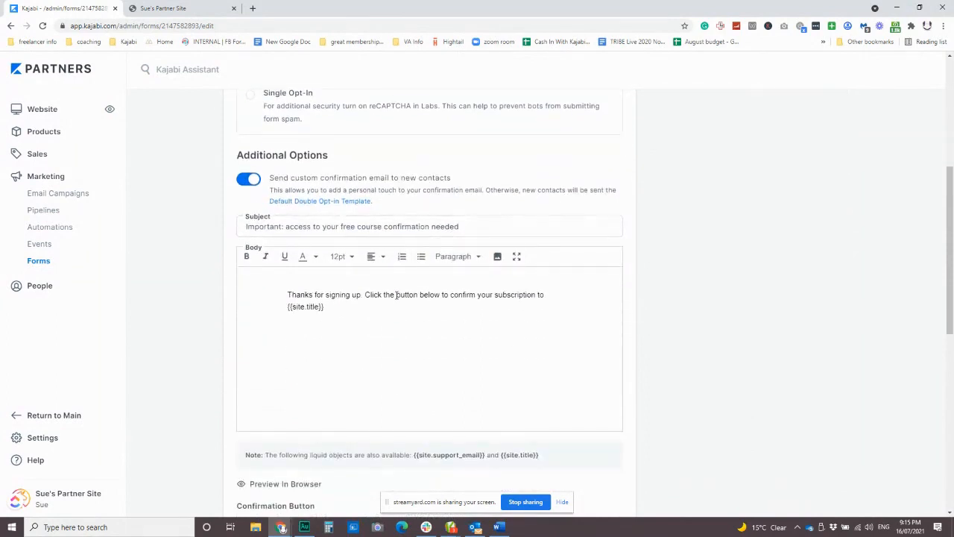
left_click(305, 225)
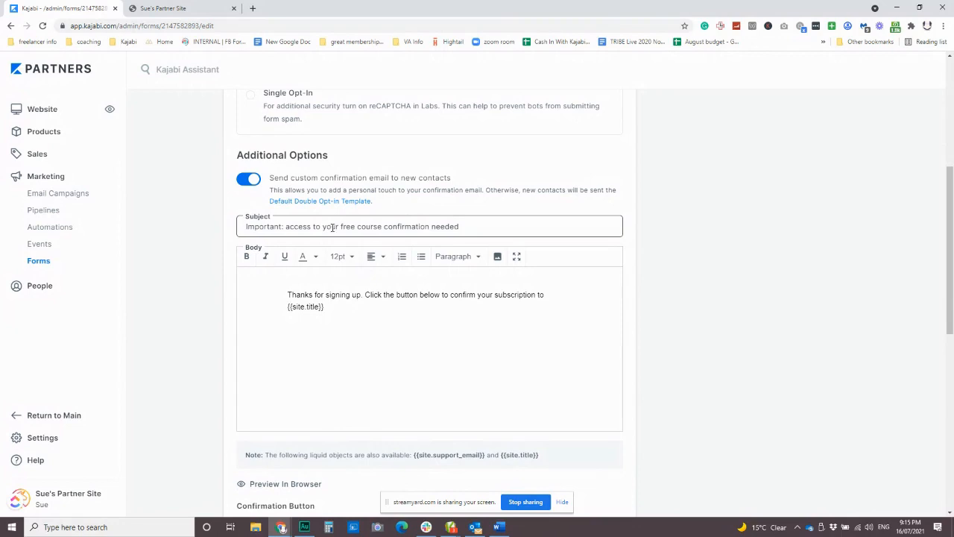
scroll(332, 227, "down", 3)
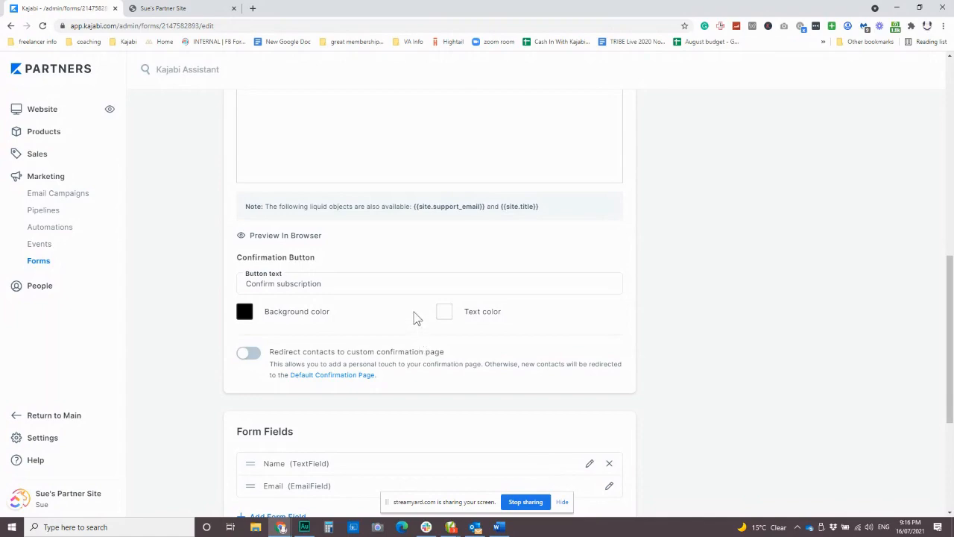
scroll(415, 318, "up", 10)
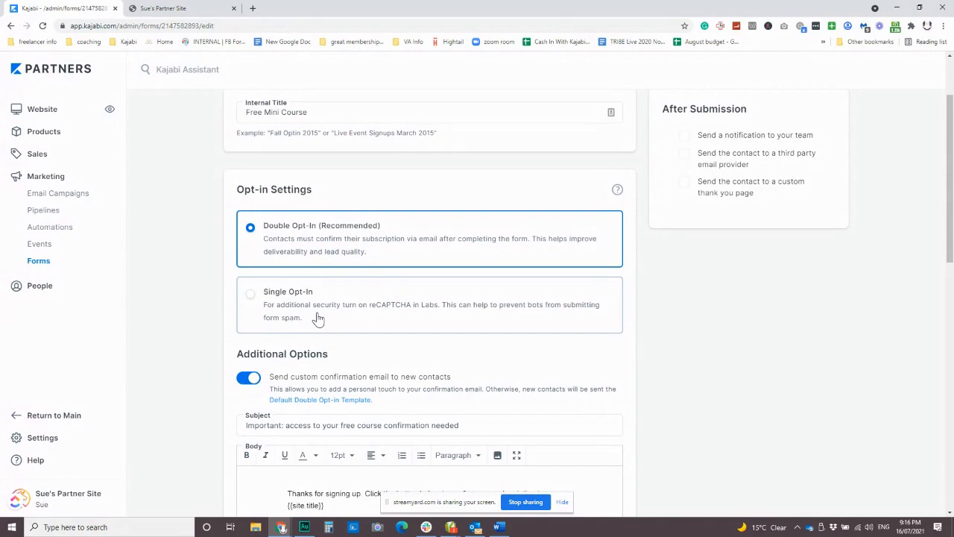
scroll(437, 315, "down", 3)
scroll(449, 318, "up", 5)
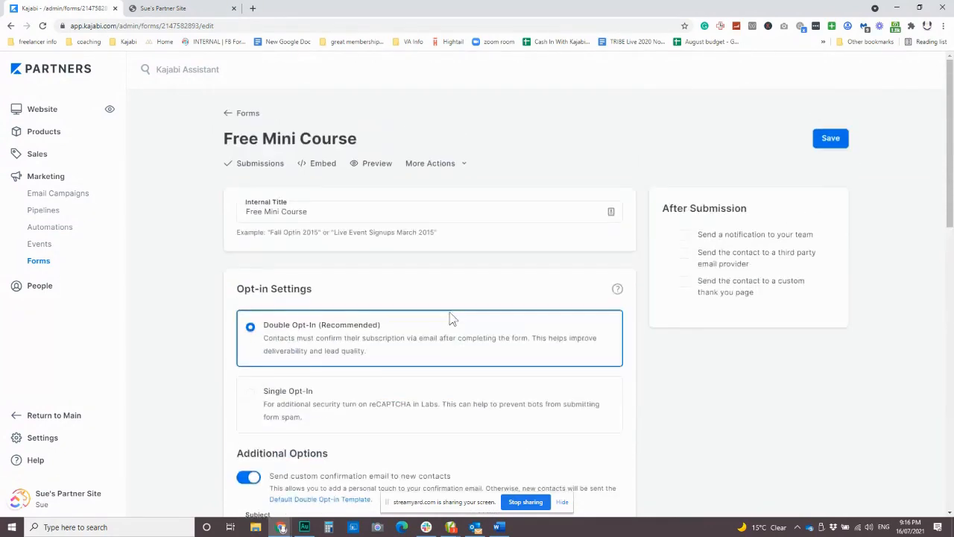
scroll(450, 319, "down", 10)
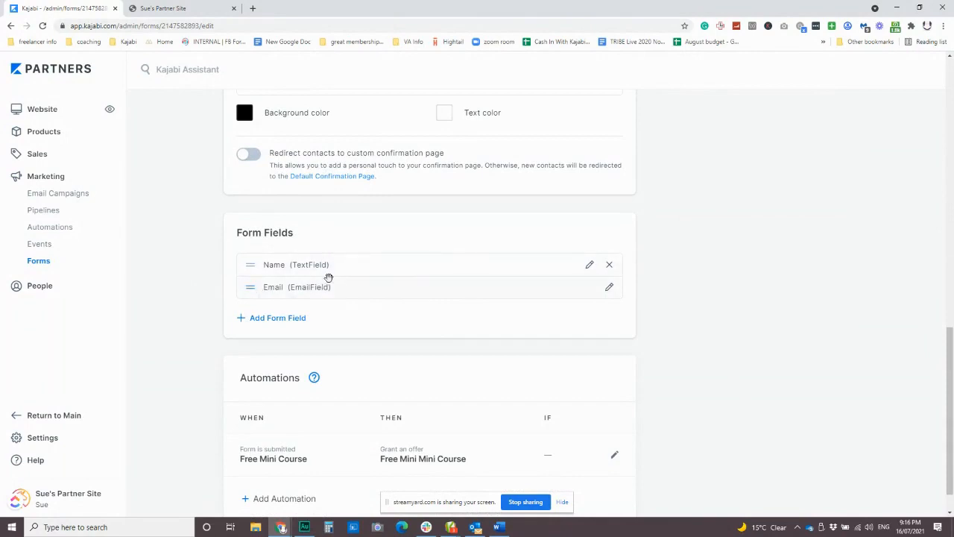
scroll(343, 277, "down", 1)
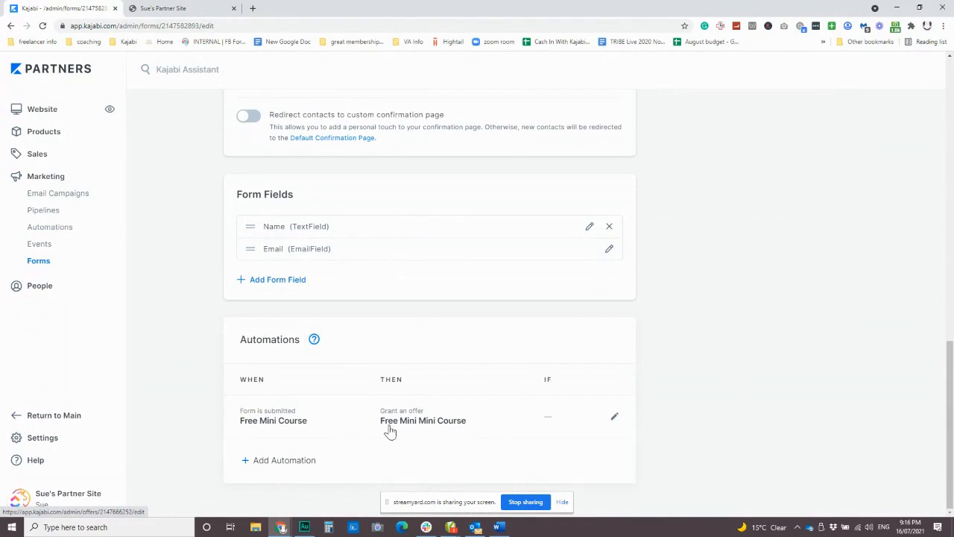
Save the Free Mini Course form
scroll(544, 391, "up", 5)
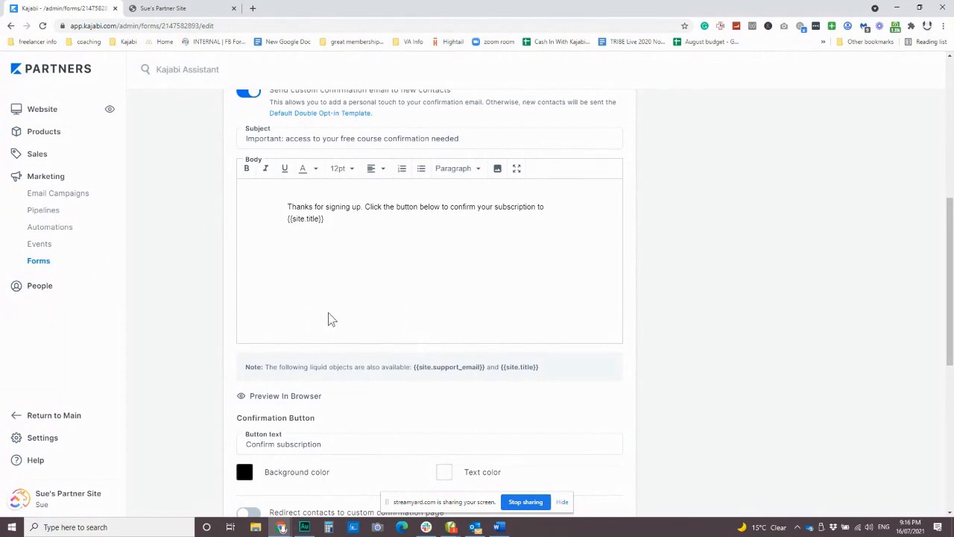
scroll(656, 281, "up", 4)
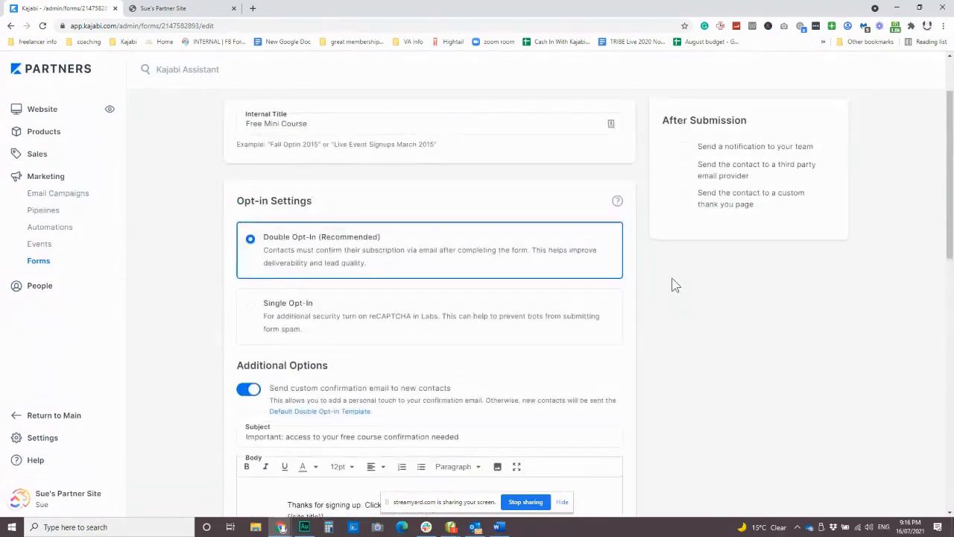
scroll(693, 312, "up", 2)
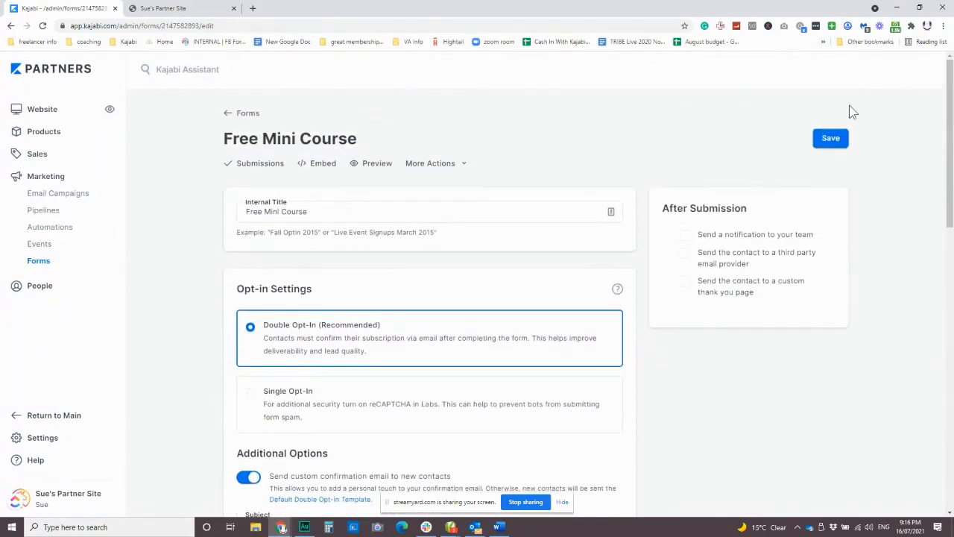
left_click(831, 139)
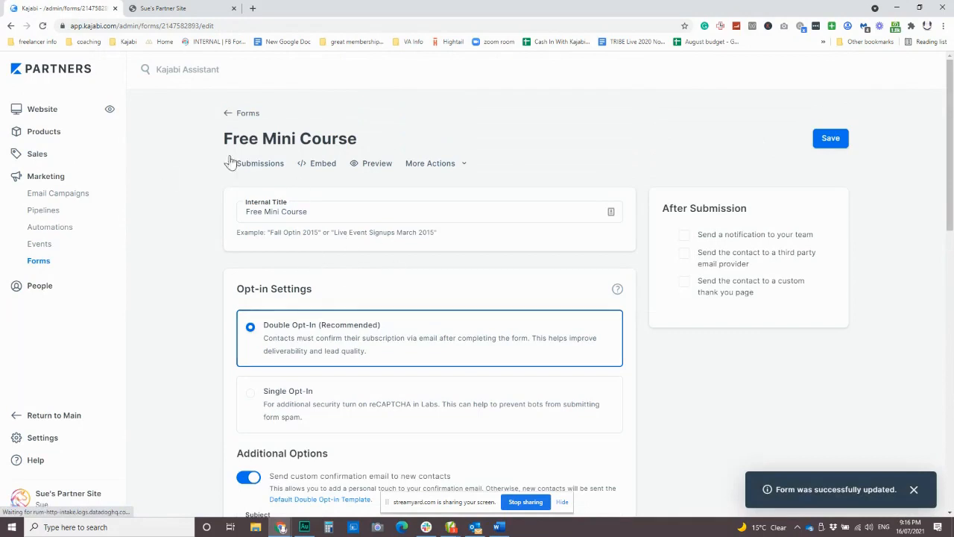
Open the Free Mini Mini Course offer and review its pricing, included product, automations and after-purchase settings
left_click(39, 154)
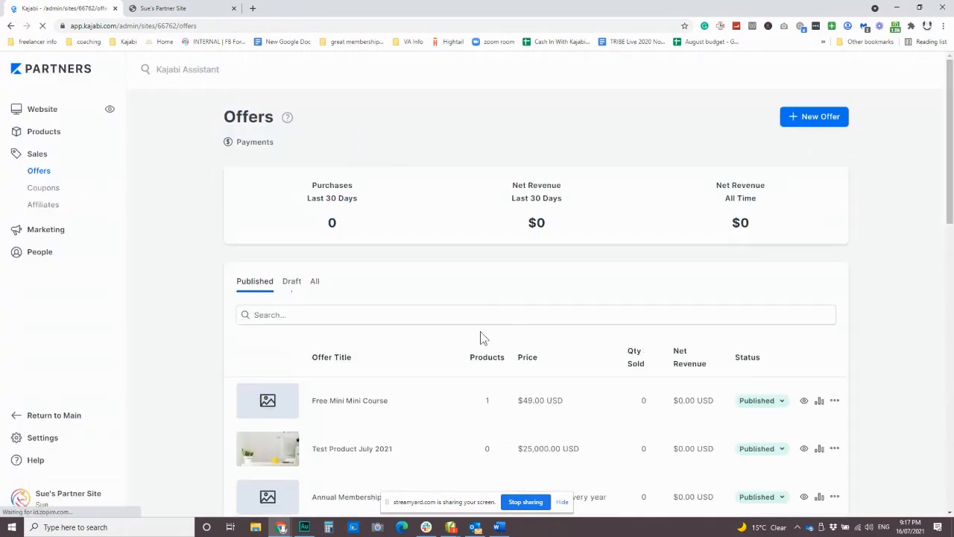
left_click(353, 406)
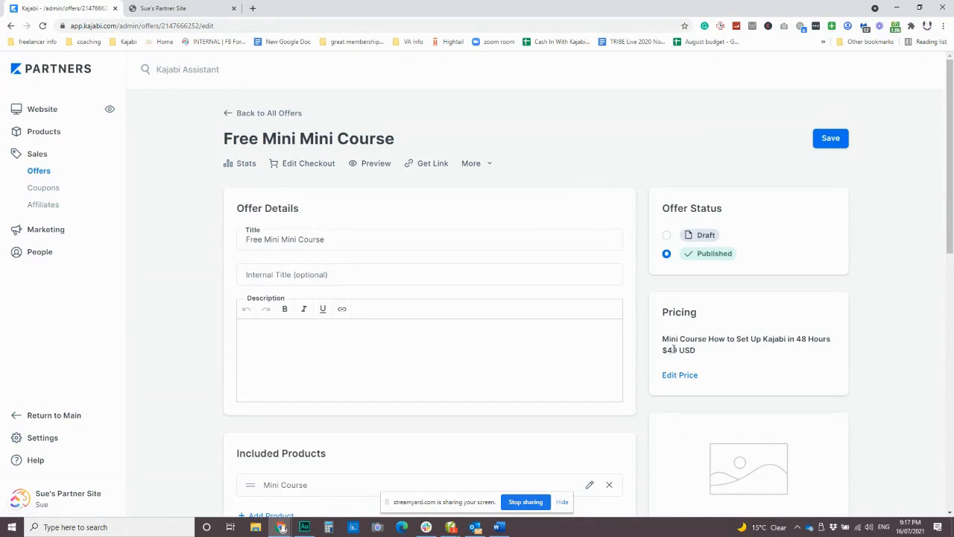
scroll(632, 350, "down", 3)
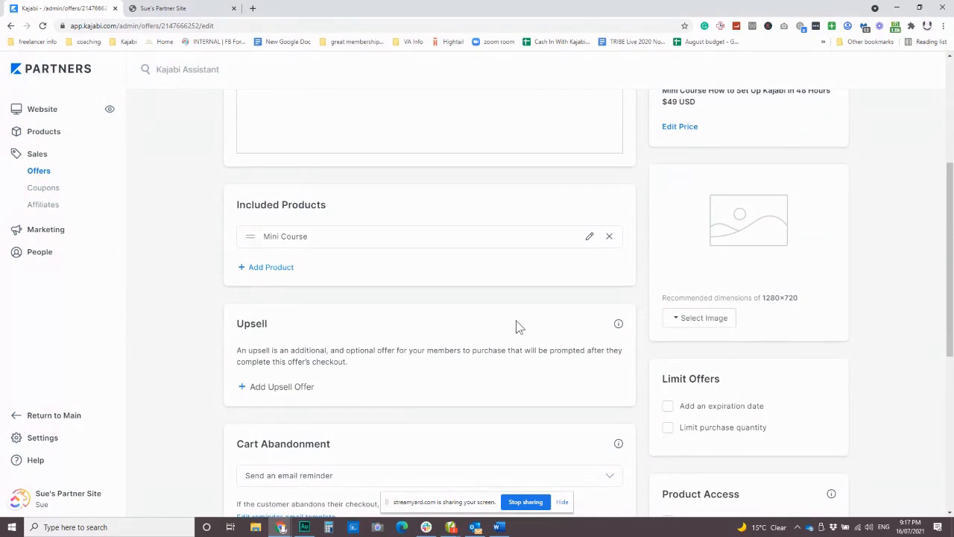
scroll(519, 326, "down", 3)
scroll(524, 325, "down", 3)
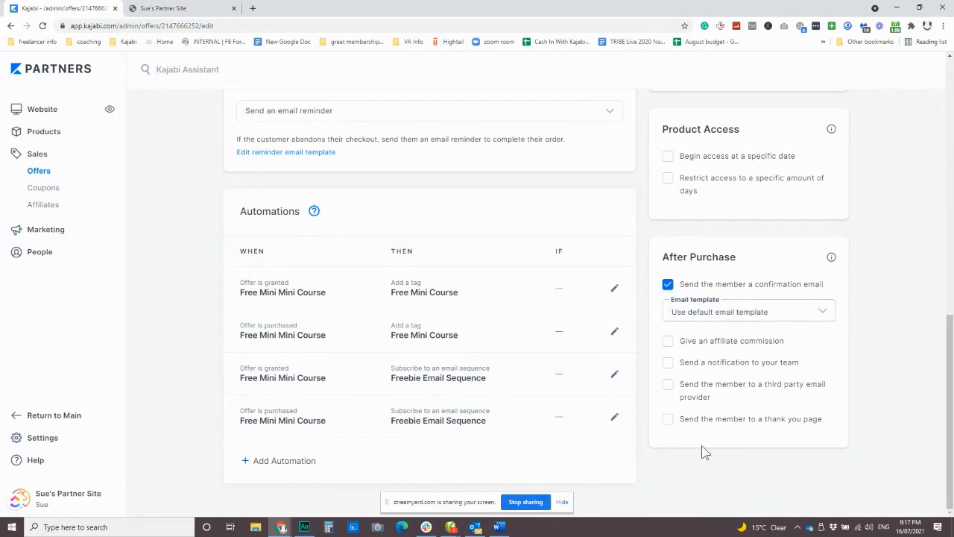
scroll(442, 326, "up", 9)
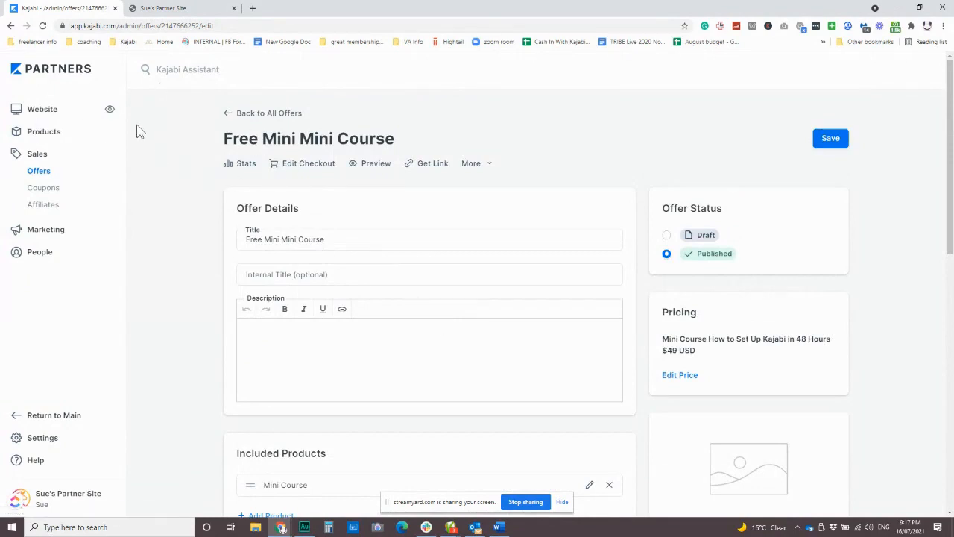
Open the website's landing page "test", updated June 17, 2021, in the page editor
left_click(43, 113)
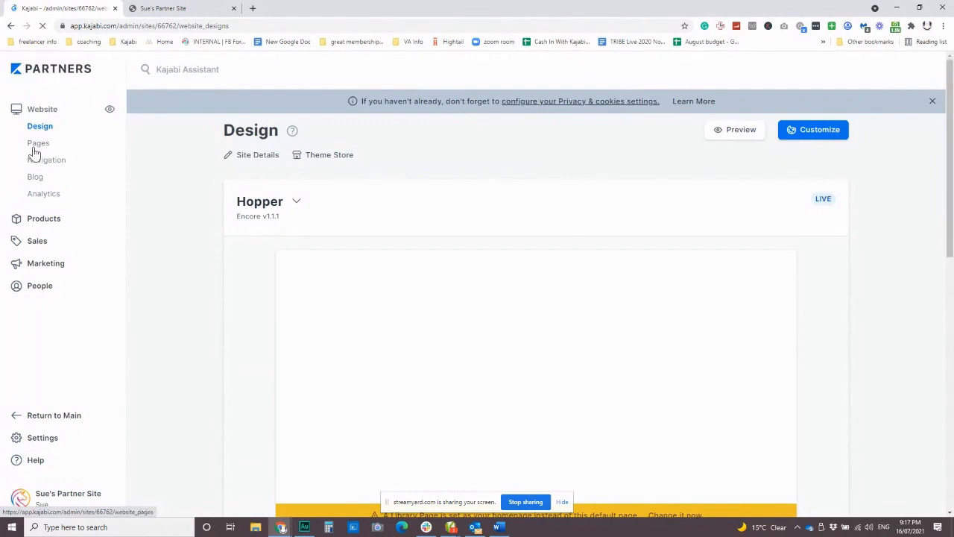
left_click(34, 150)
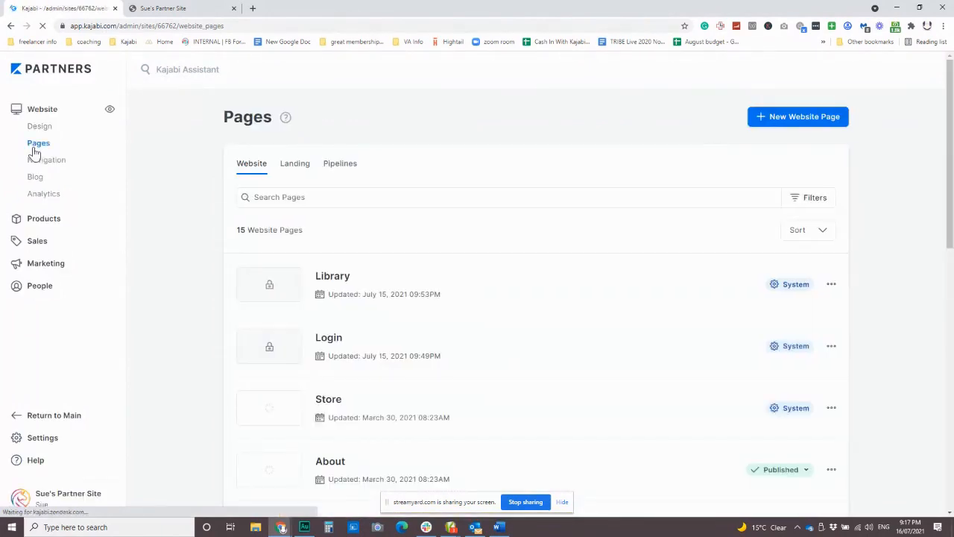
left_click(295, 164)
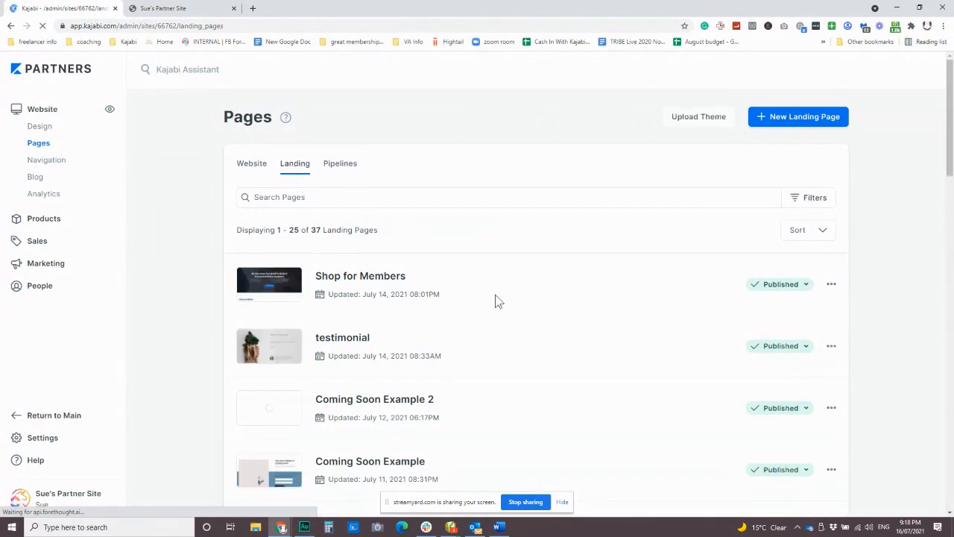
scroll(499, 301, "down", 3)
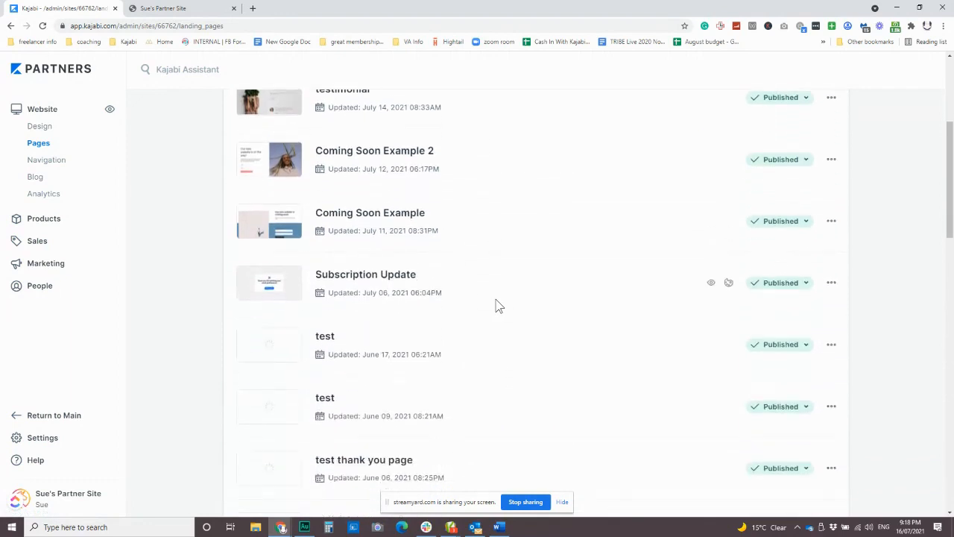
scroll(498, 305, "down", 1)
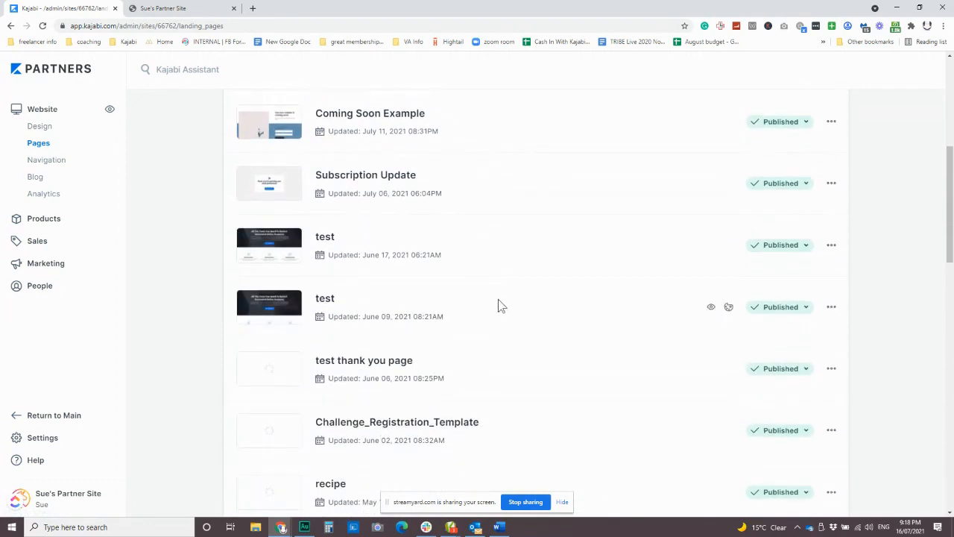
left_click(319, 238)
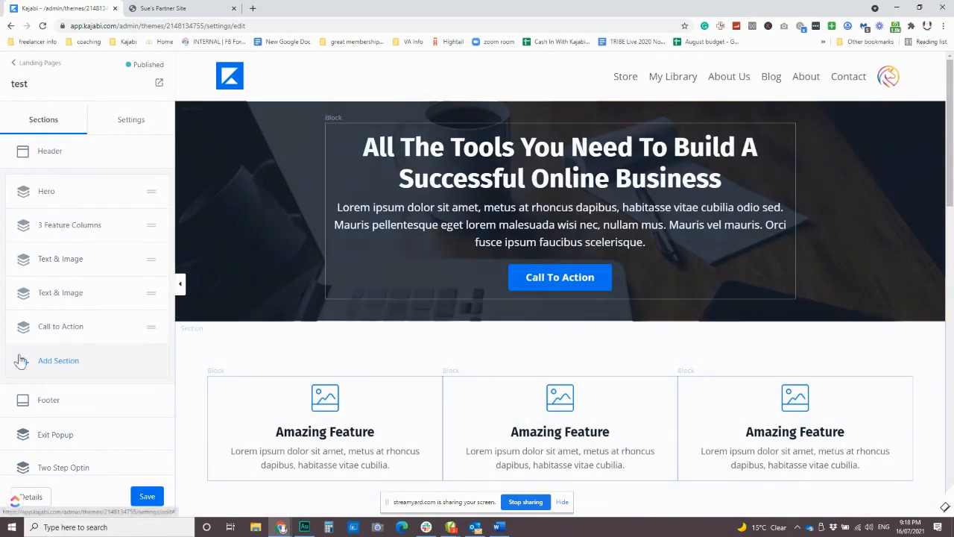
Add a Form & Text section to the landing page and look through the other section types on offer
left_click(54, 361)
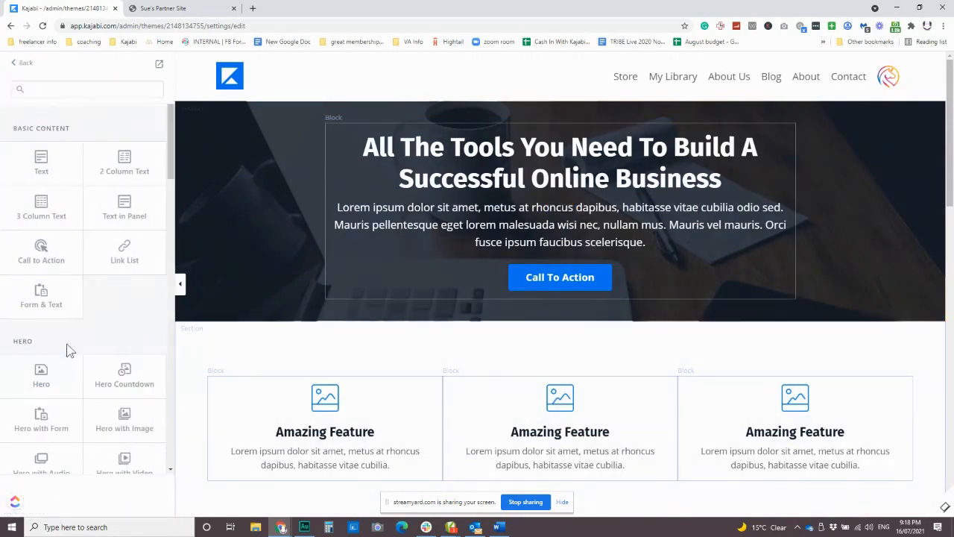
left_click(37, 293)
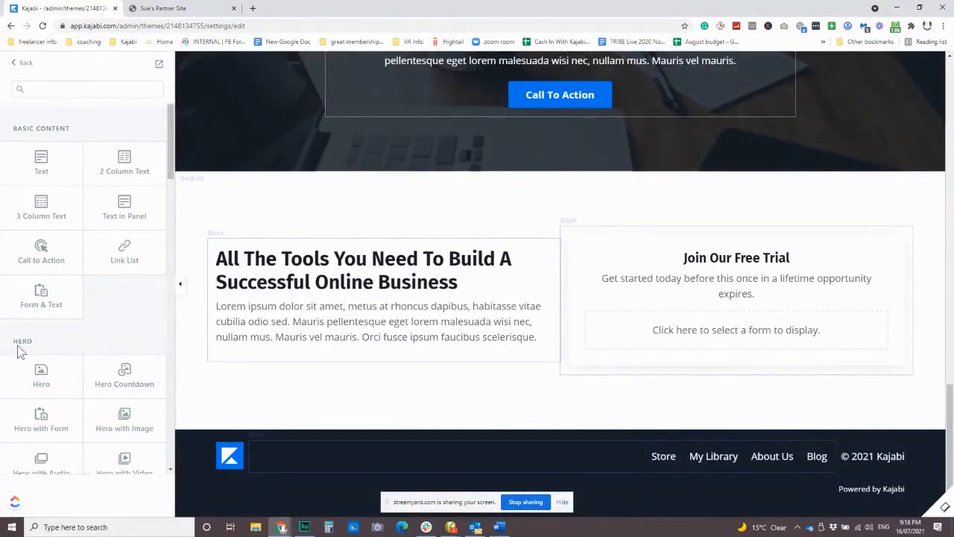
scroll(76, 385, "down", 1)
scroll(76, 385, "down", 3)
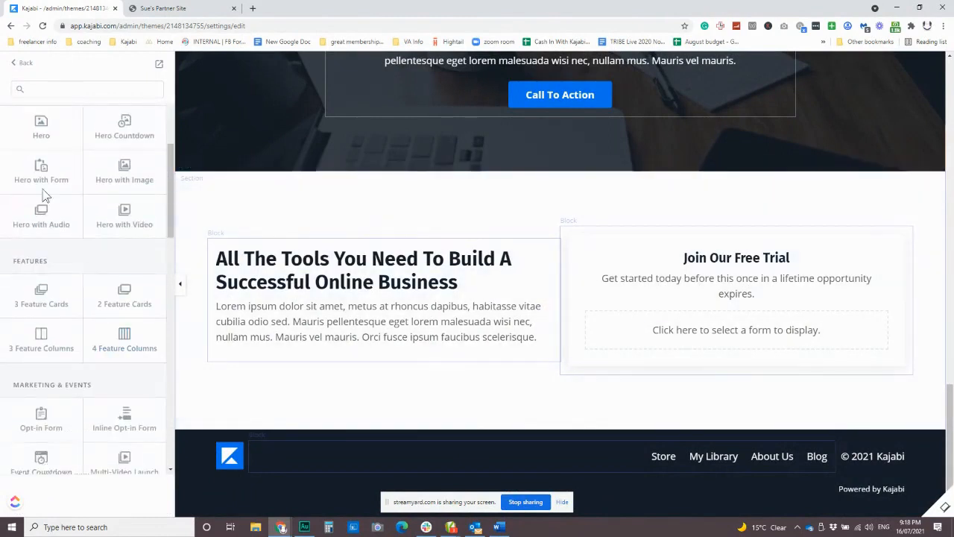
Assign the Free Mini Course form to the form block of the new Form & Text section
left_click(429, 261)
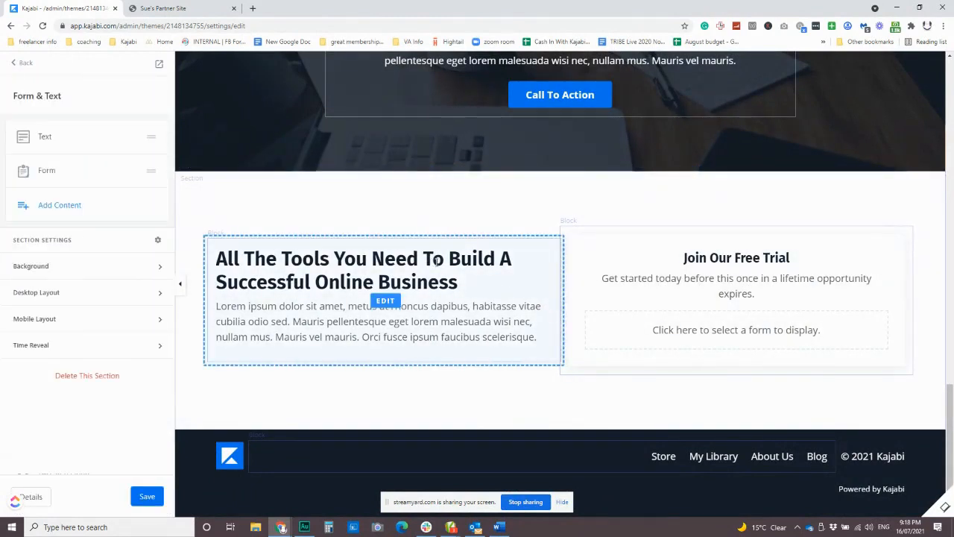
left_click(47, 174)
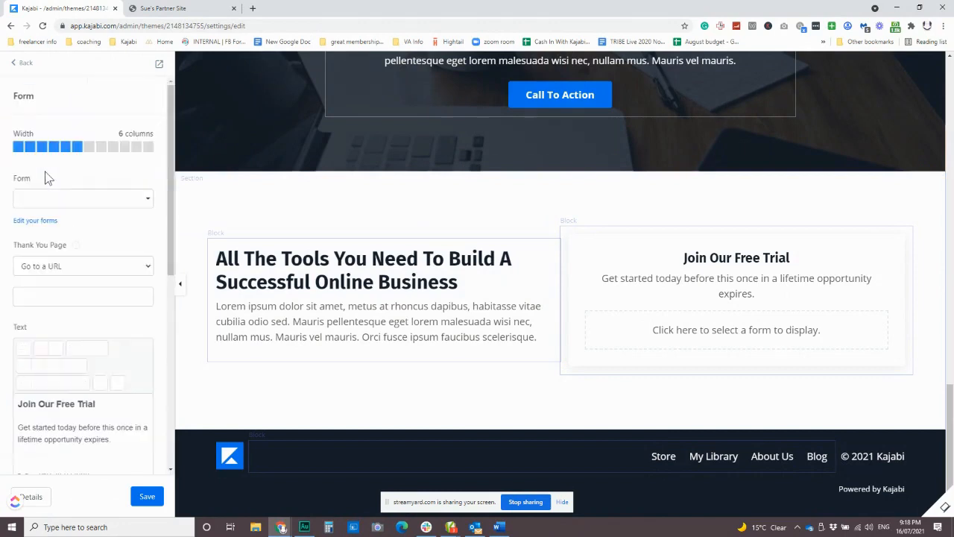
left_click(58, 200)
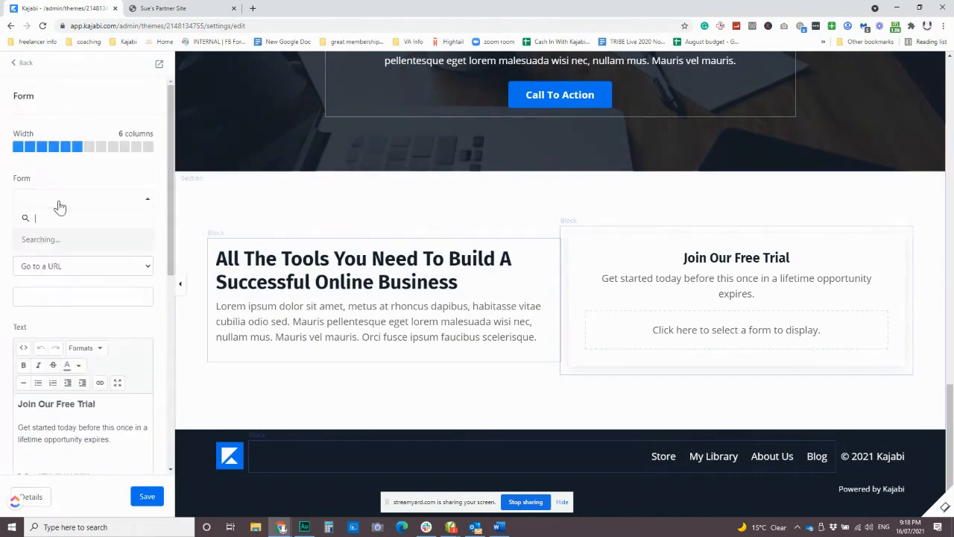
type("free")
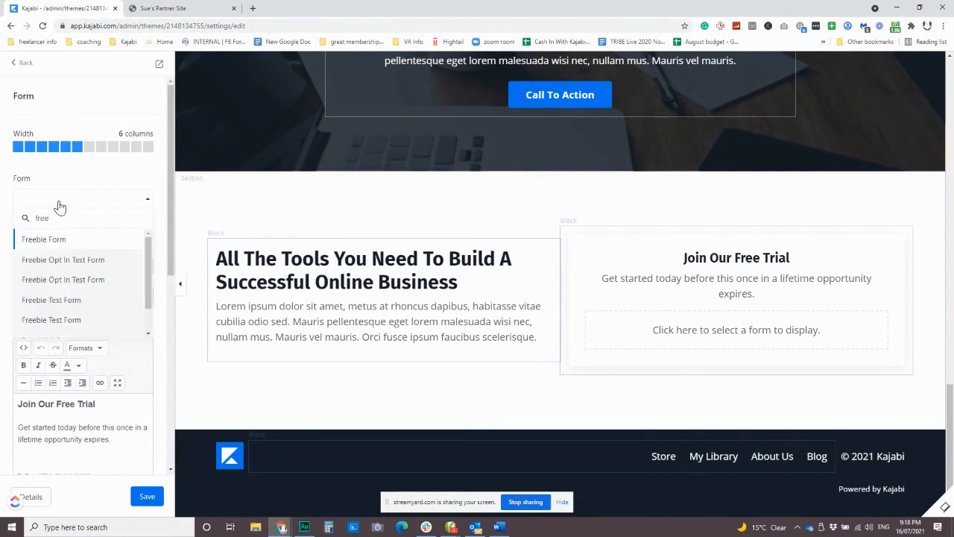
scroll(81, 294, "down", 2)
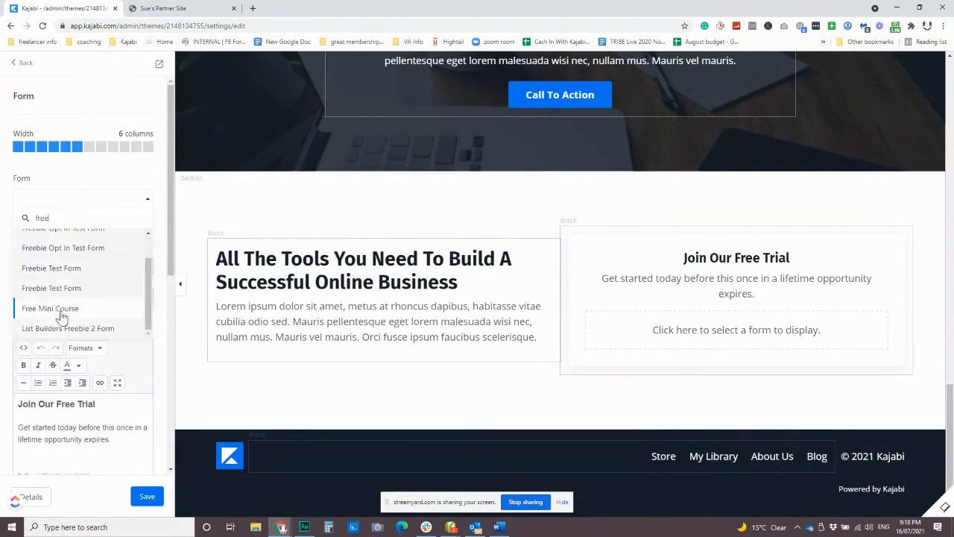
left_click(61, 309)
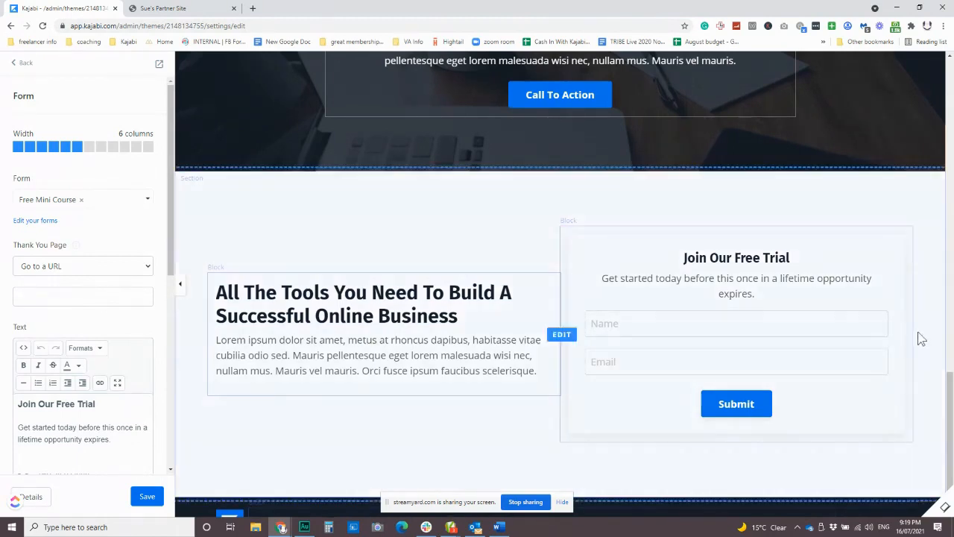
Replace the form block's heading "Join Our Free Trial" with "Get the free mini course"
left_click_drag(110, 404, 17, 404)
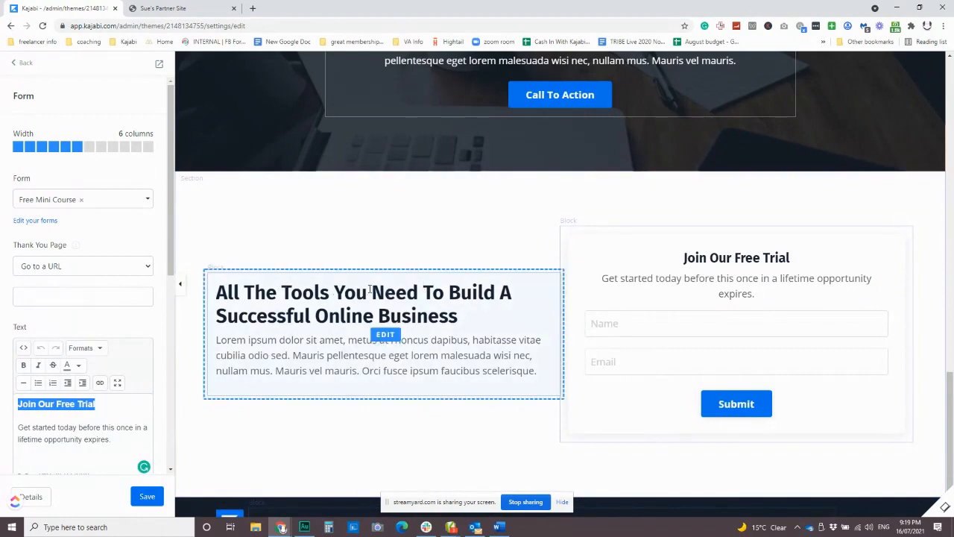
left_click(24, 63)
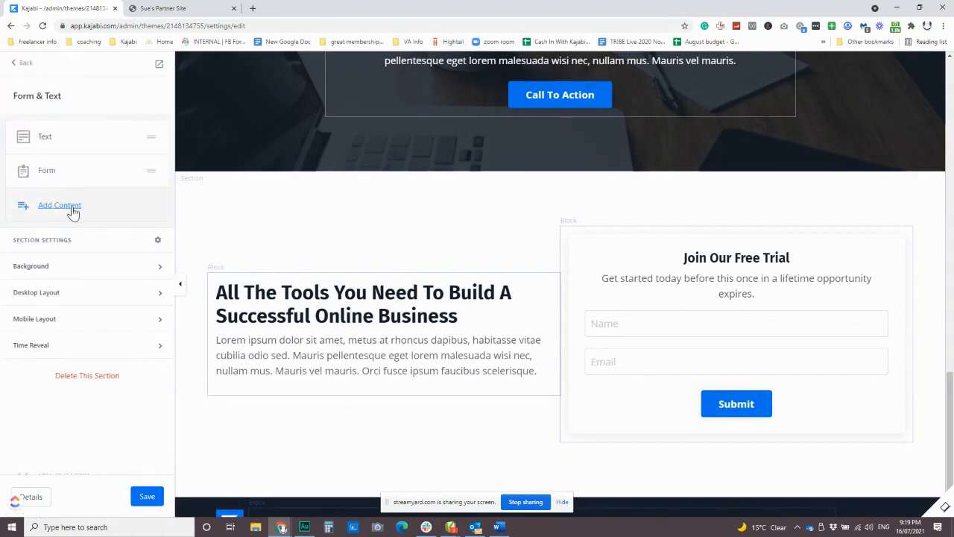
left_click(46, 172)
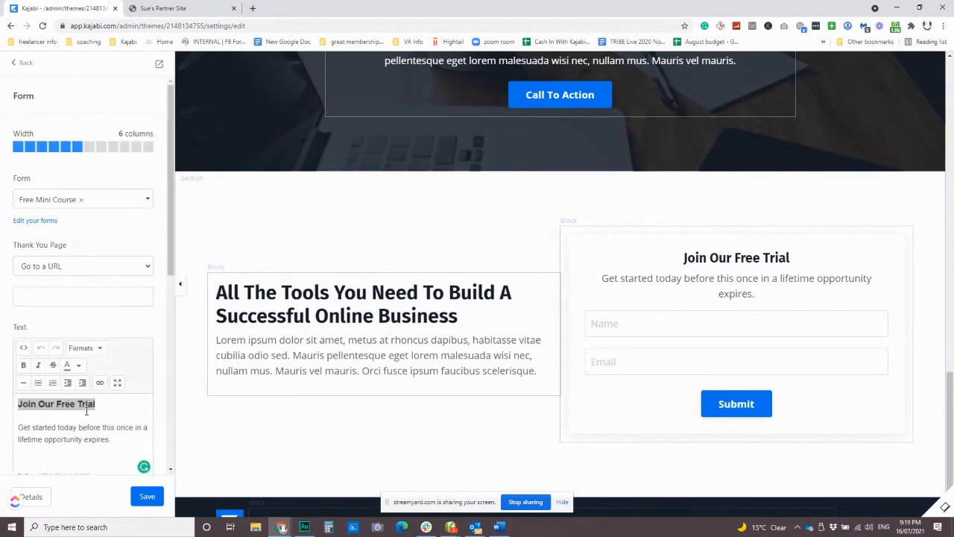
left_click(93, 423)
left_click_drag(116, 409, 2, 415)
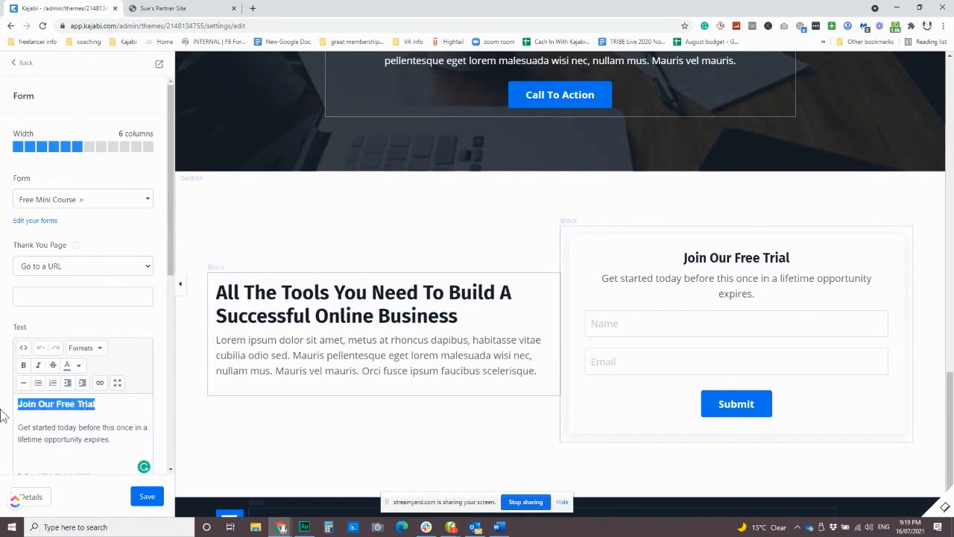
type("Get the fre")
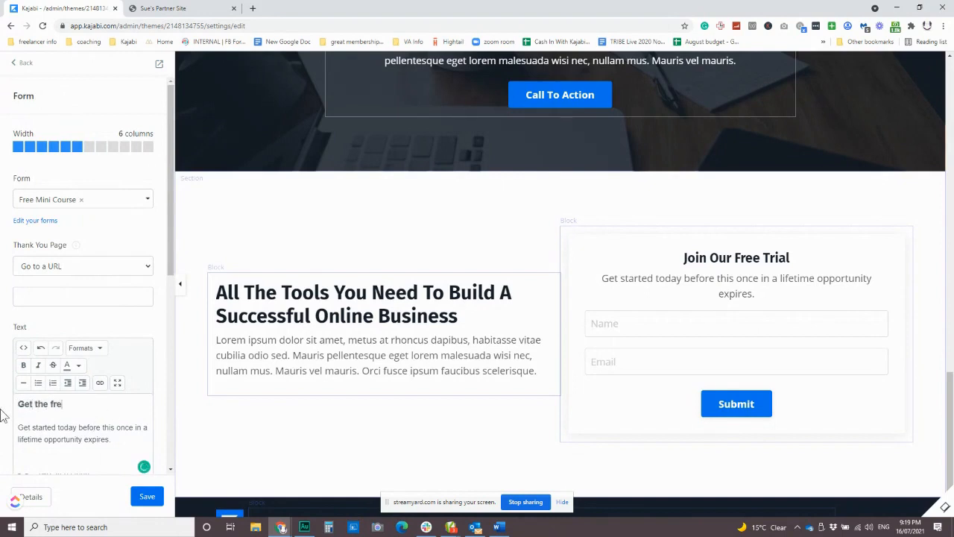
type("e mini course")
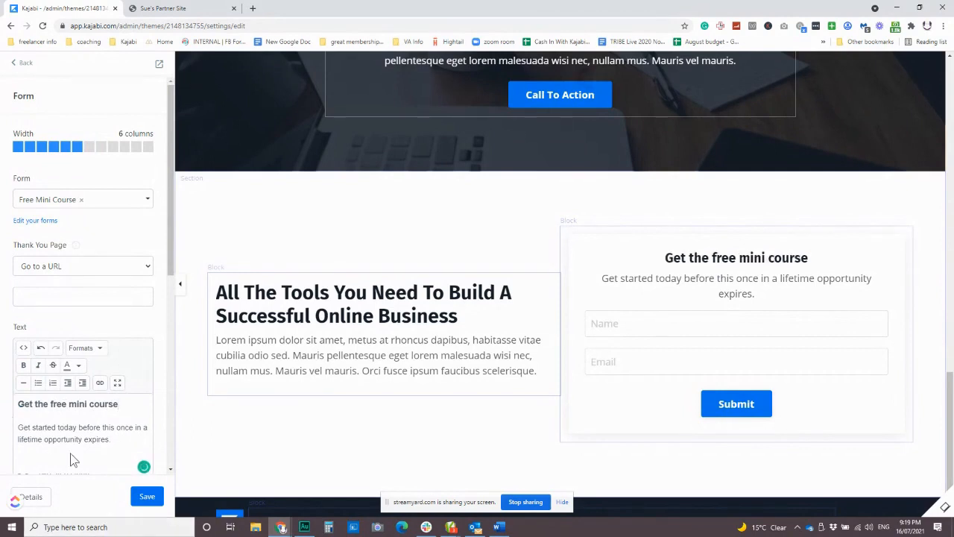
Set the form's disclaimer text to "join our email list and get access to the course and other great updates. We promise to never spam"
scroll(73, 456, "down", 3)
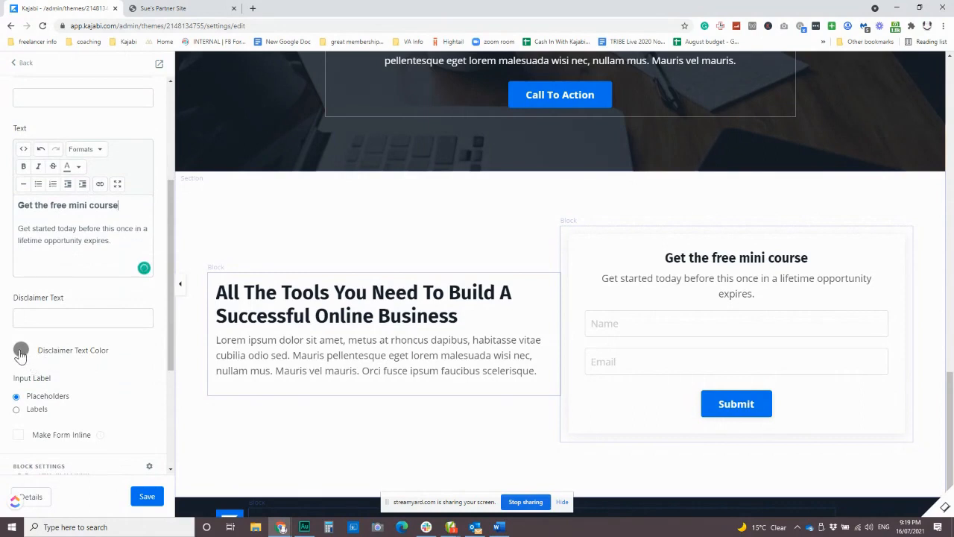
left_click(21, 317)
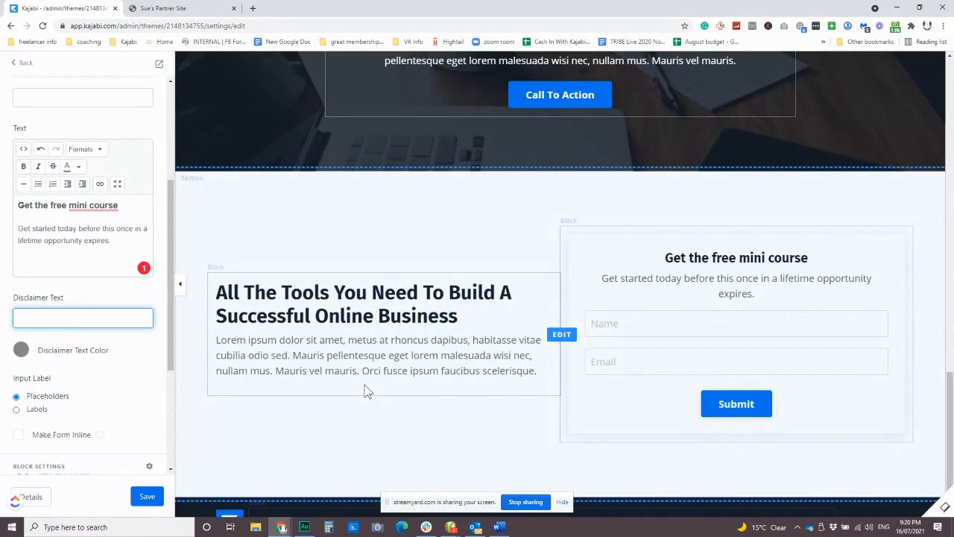
type("join our email list and get acce")
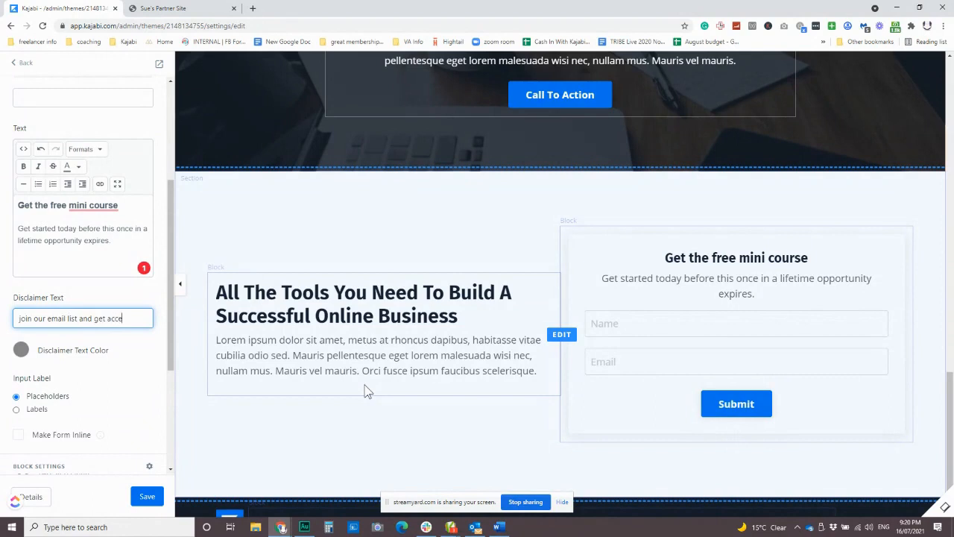
type("ss to the course an")
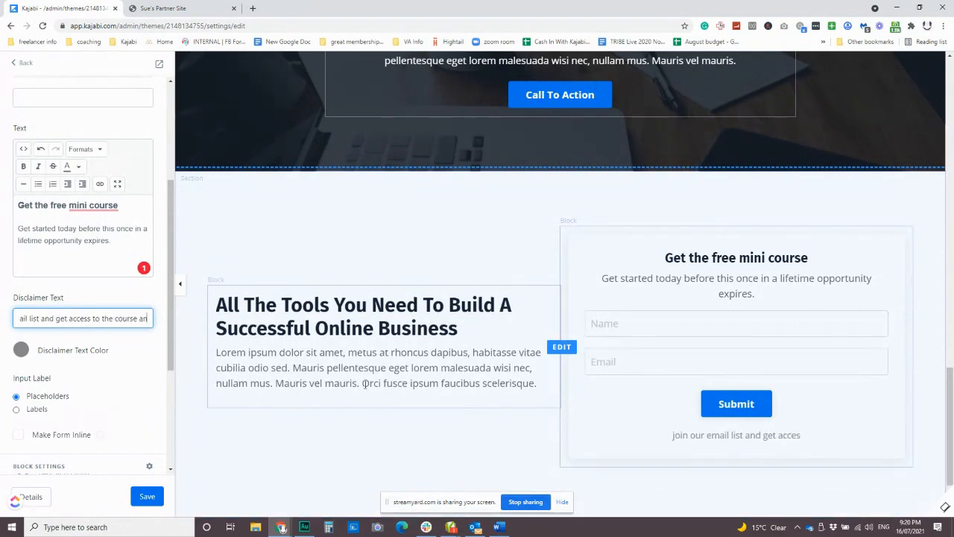
type("d other")
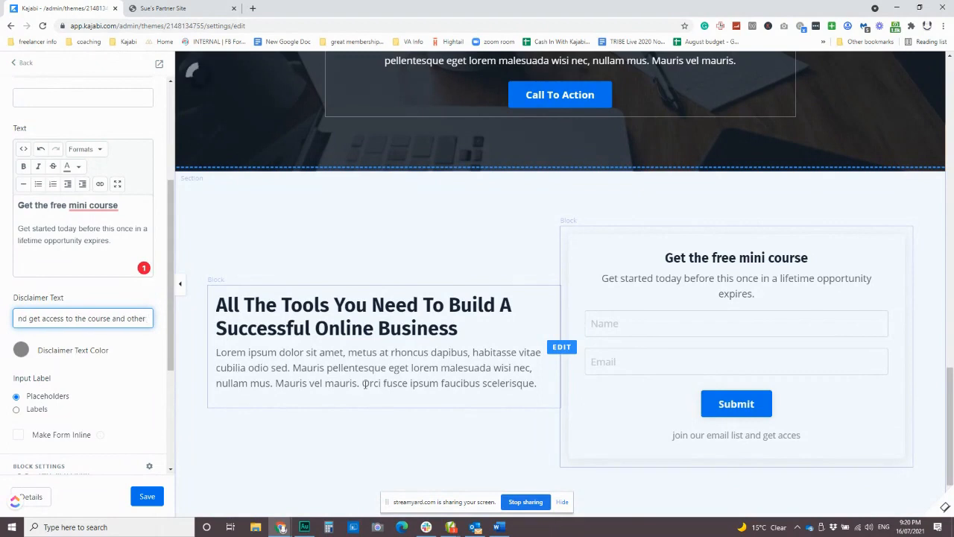
type(" g")
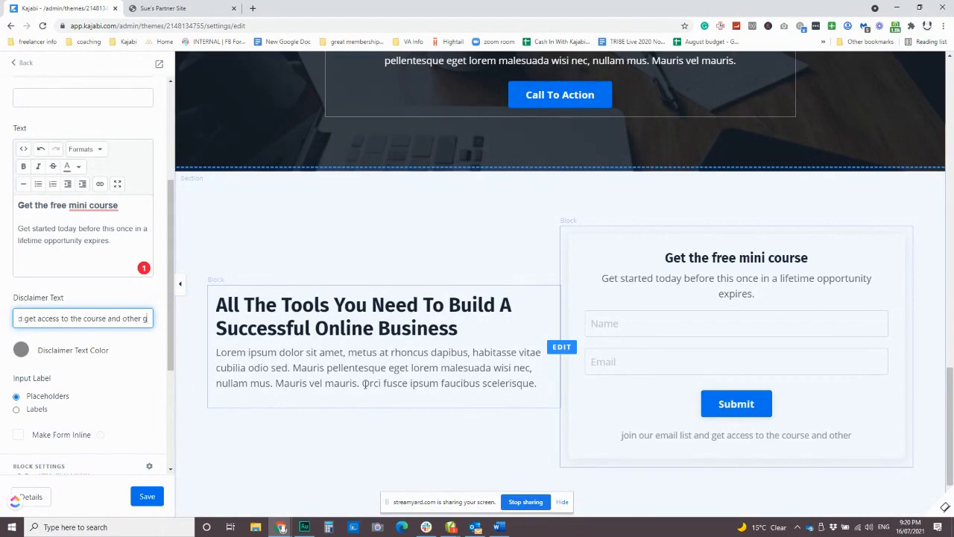
type("reat updates")
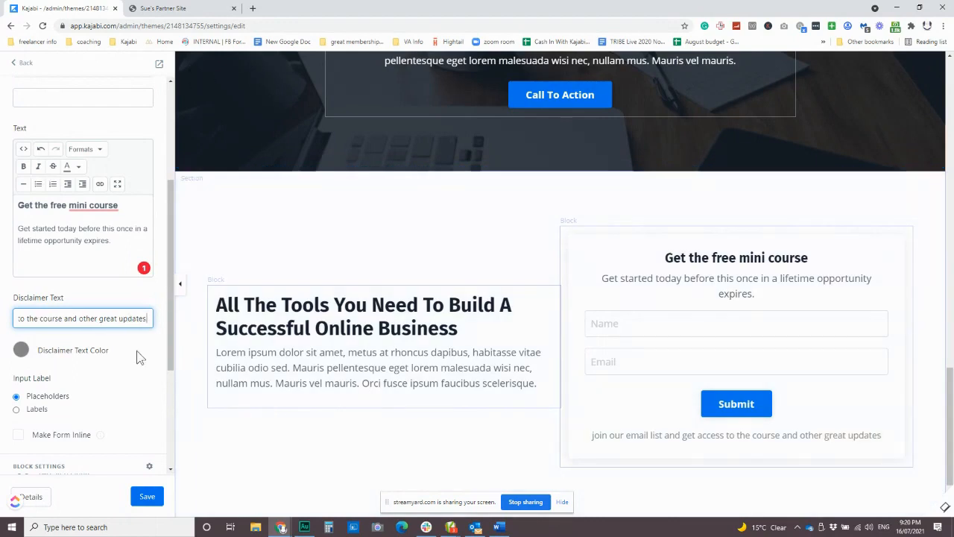
type(". We prom")
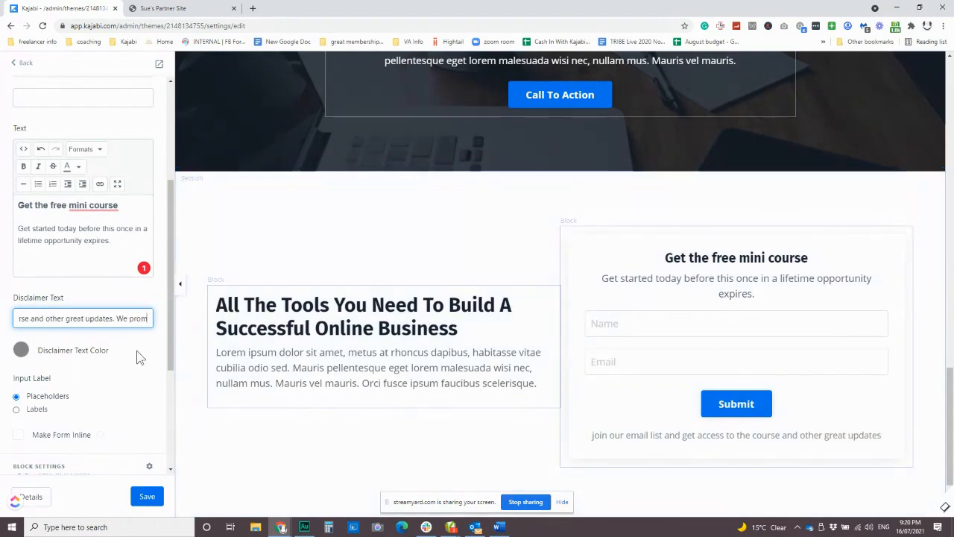
type("ise to never spam")
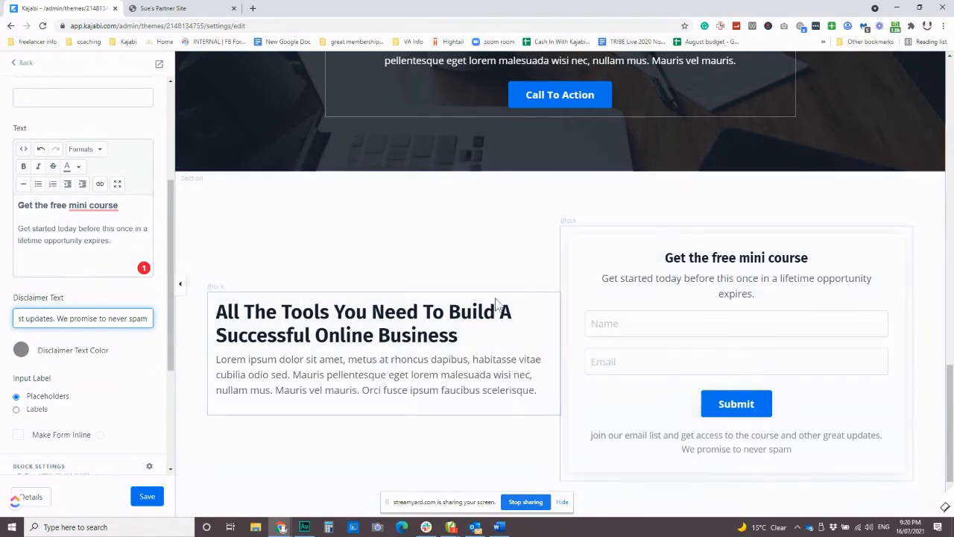
Set the form's submit button text to "Gimme The Course" and look over the remaining button style options
scroll(75, 425, "down", 3)
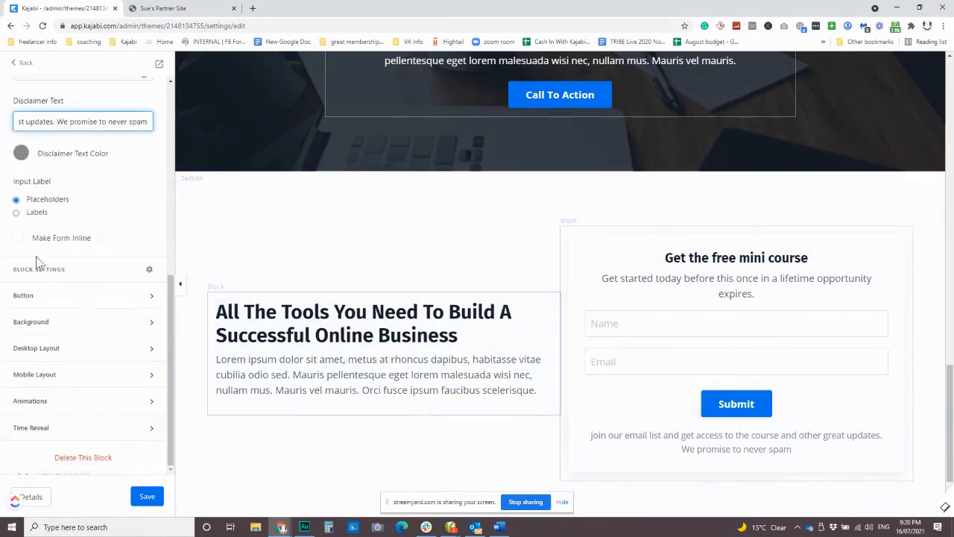
left_click(37, 298)
left_click_drag(58, 358, 3, 363)
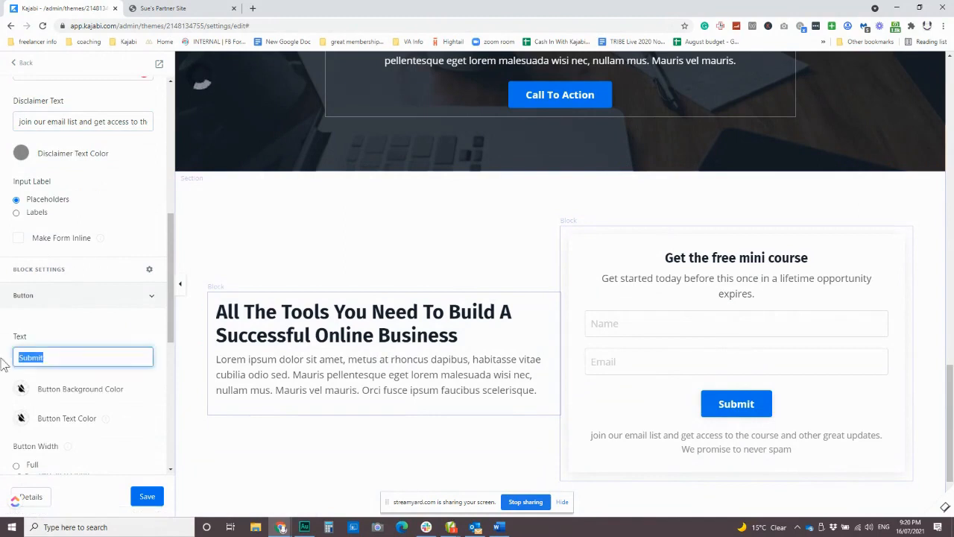
type("Gimme The Course")
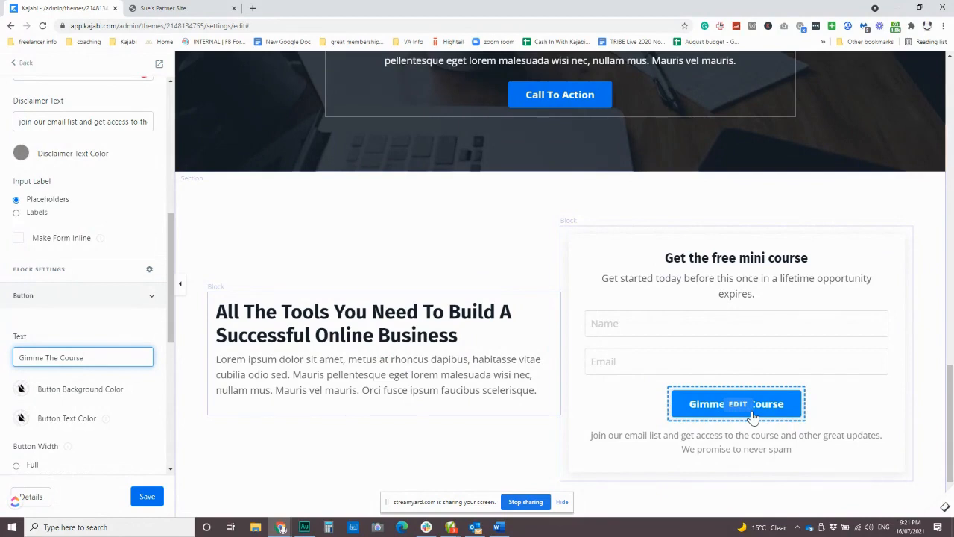
left_click(132, 412)
scroll(132, 412, "down", 3)
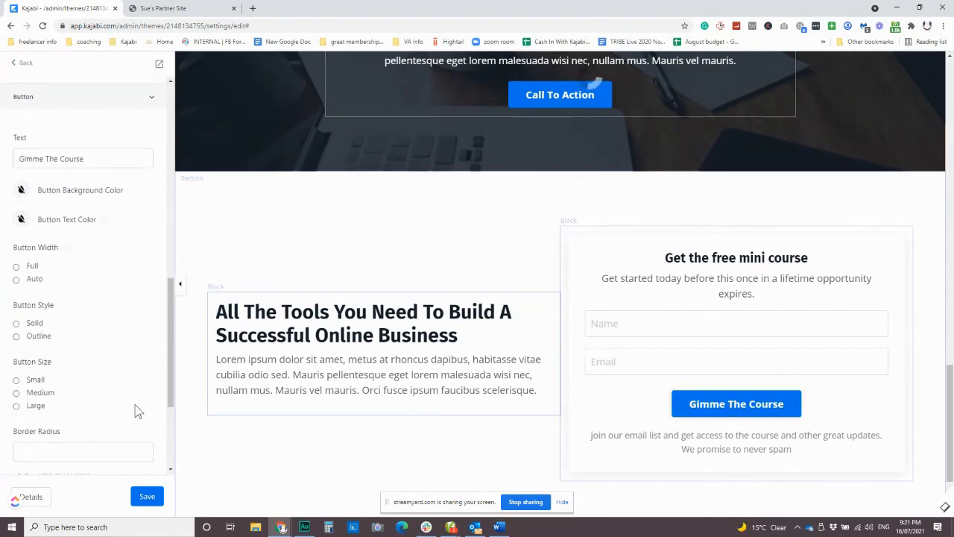
Change the heading of the Call to Action block above the form section to "Get the free mini course"
scroll(130, 408, "up", 4)
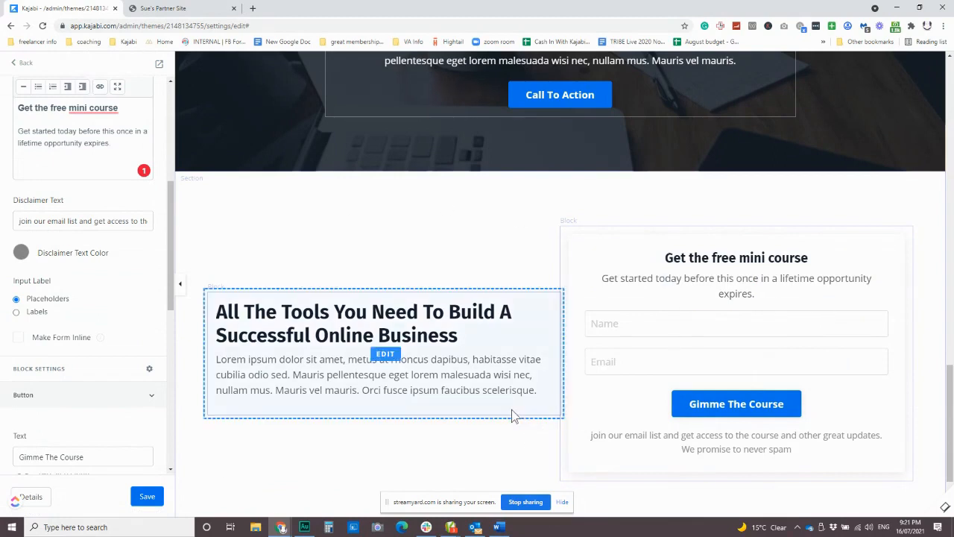
scroll(79, 279, "up", 4)
scroll(563, 320, "up", 1)
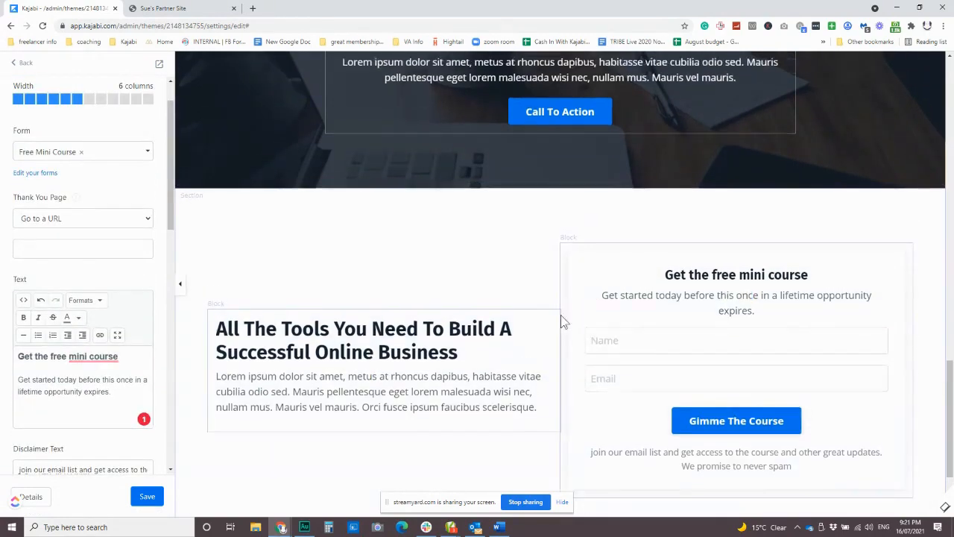
scroll(564, 320, "up", 3)
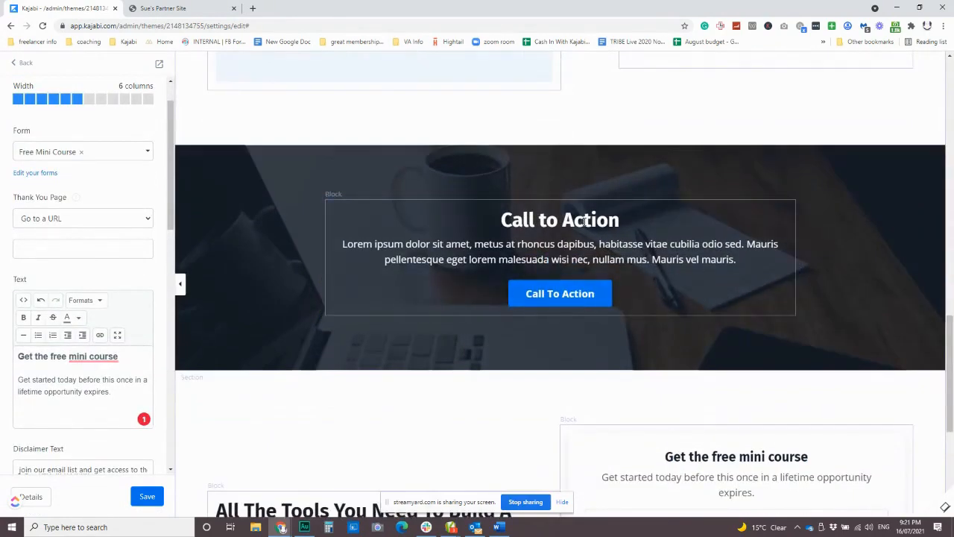
left_click(582, 221)
left_click_drag(35, 258, 4, 261)
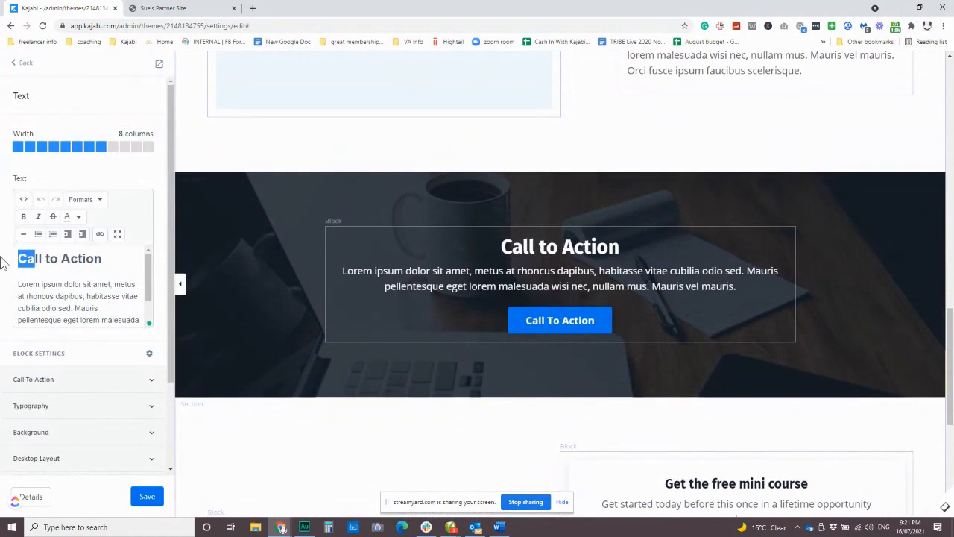
type("Get the ")
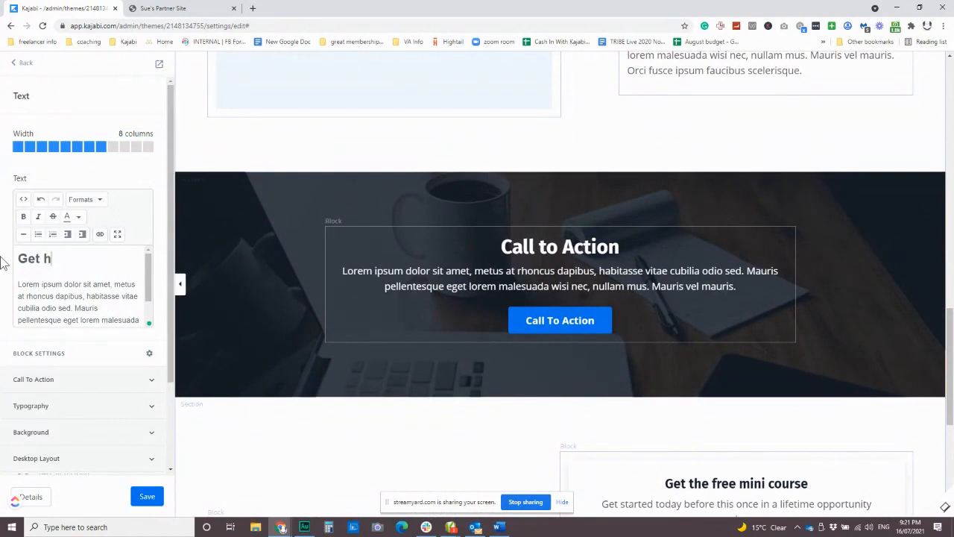
type("free mini course")
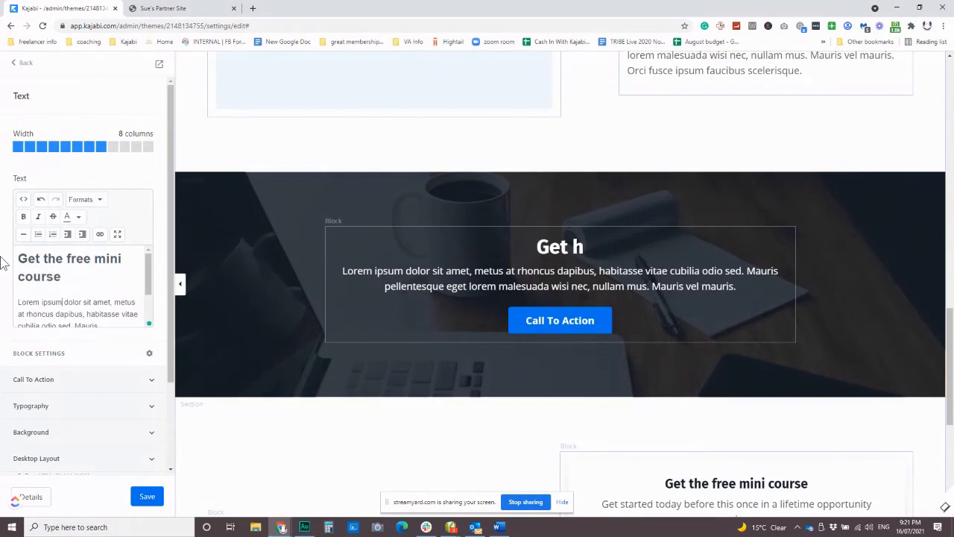
Replace the placeholder paragraph under the call-to-action heading with "all the reasons it is cool"
key("Home")
key("shift+Down")
key("shift+Down")
key("shift+Down")
key("shift+Down")
key("shift+Down")
key("shift+Down")
type("all the reasons it is cool")
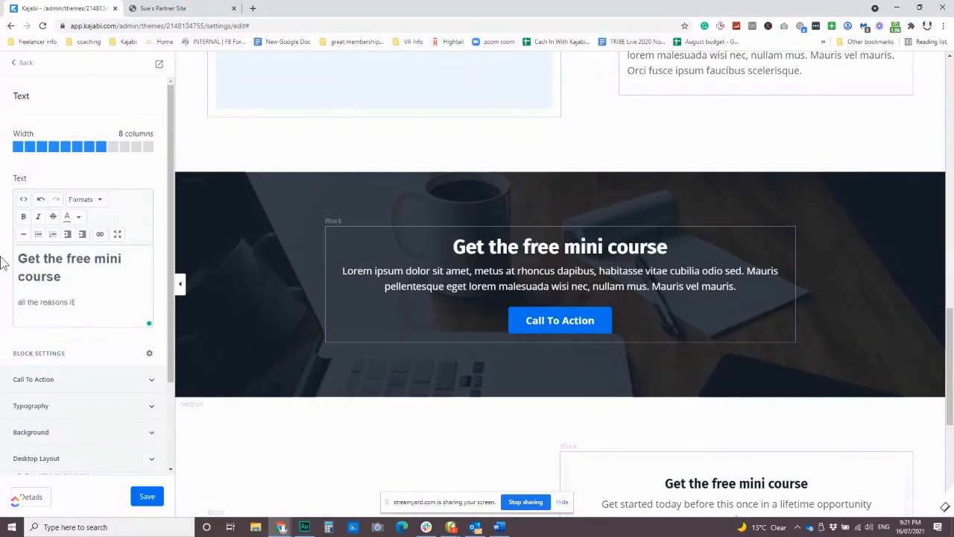
Set the button text of the call-to-action block to "Gimme The Course"
left_click(45, 380)
scroll(96, 398, "down", 2)
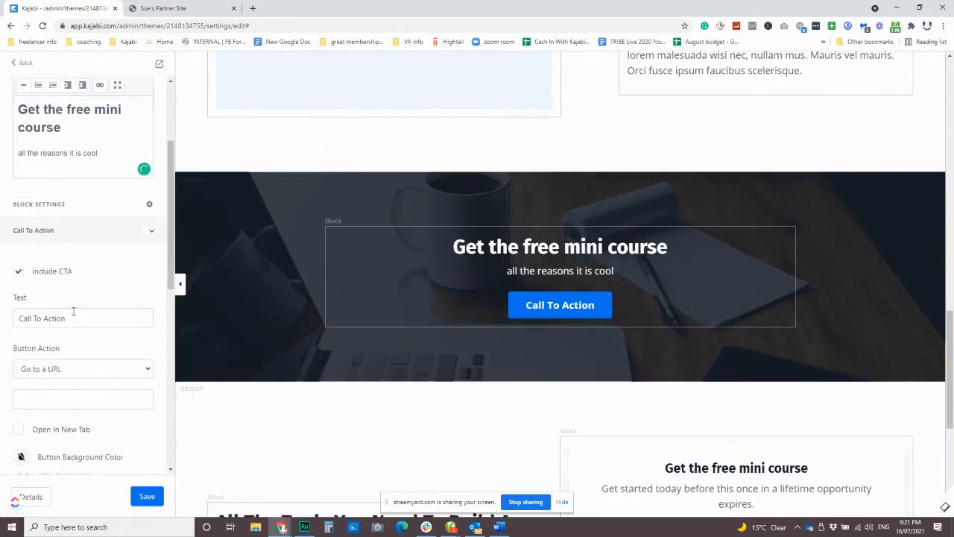
left_click_drag(74, 318, 4, 324)
type("Gimme")
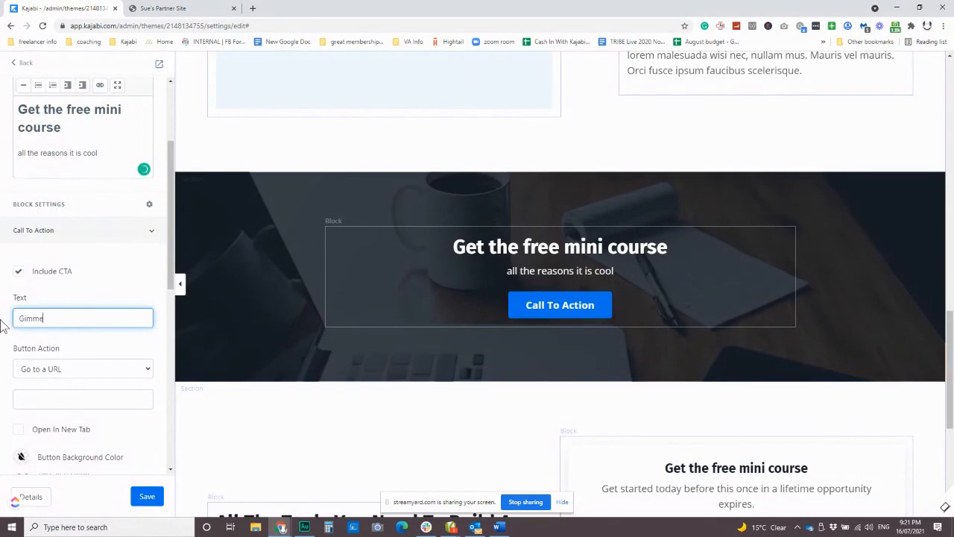
type(" The Course")
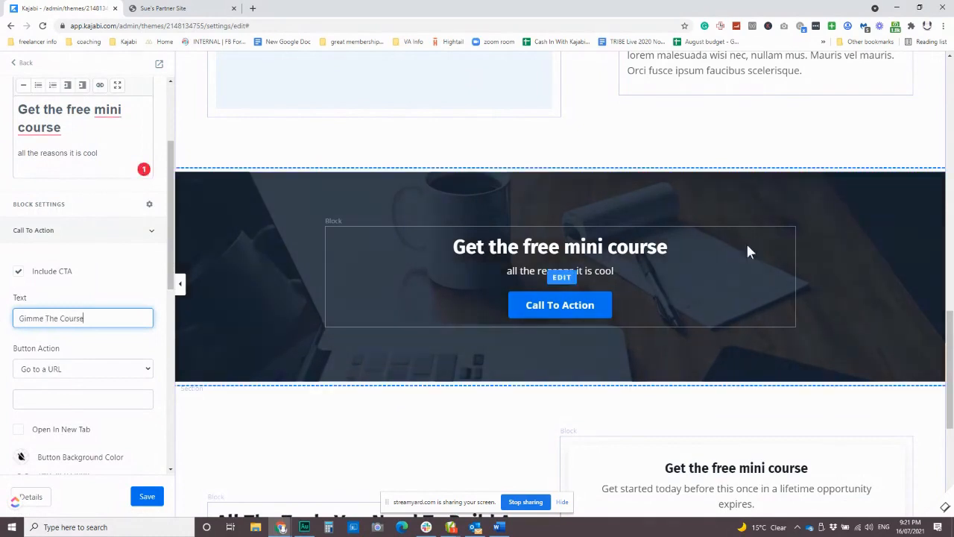
Set the button action to Go to a Checkout Page with the Free Mini Mini Course offer
scroll(98, 334, "down", 2)
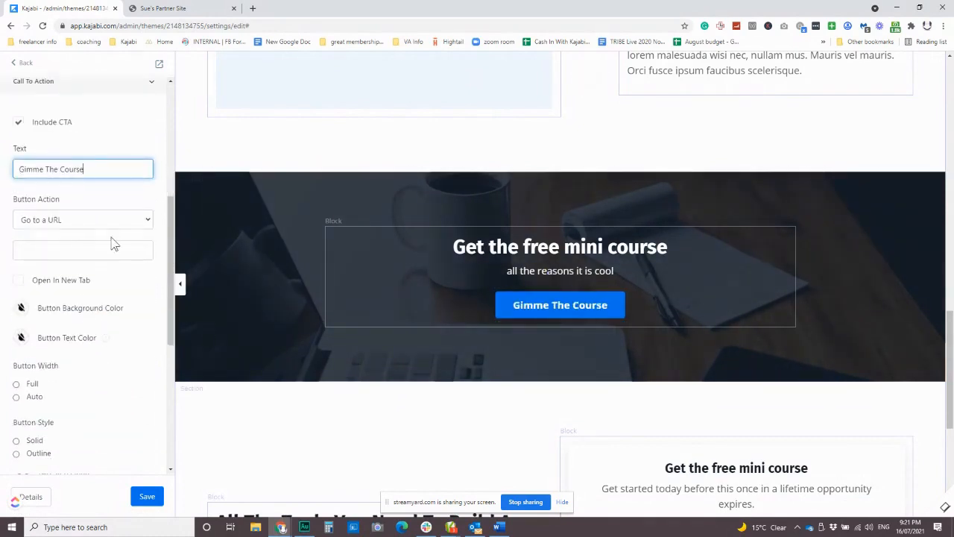
left_click(93, 219)
left_click(96, 245)
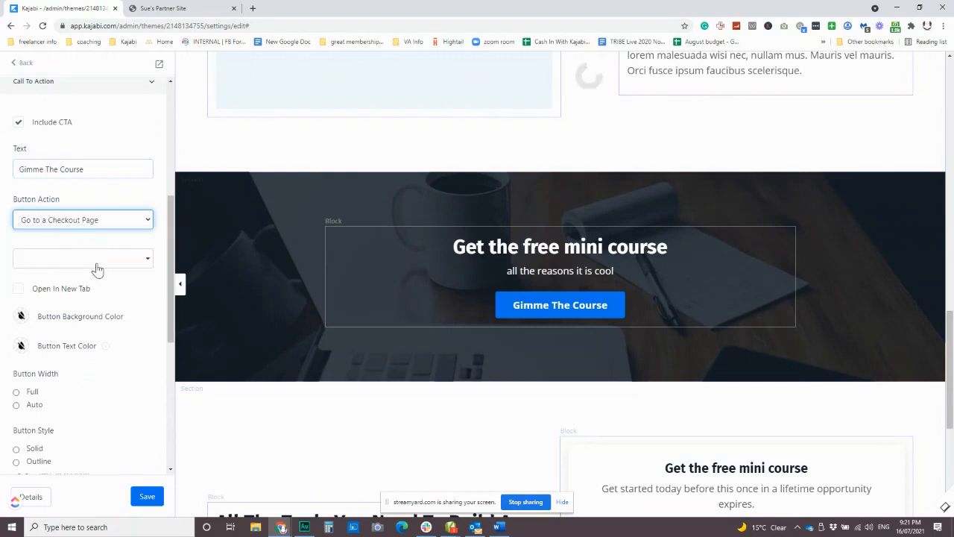
left_click(97, 265)
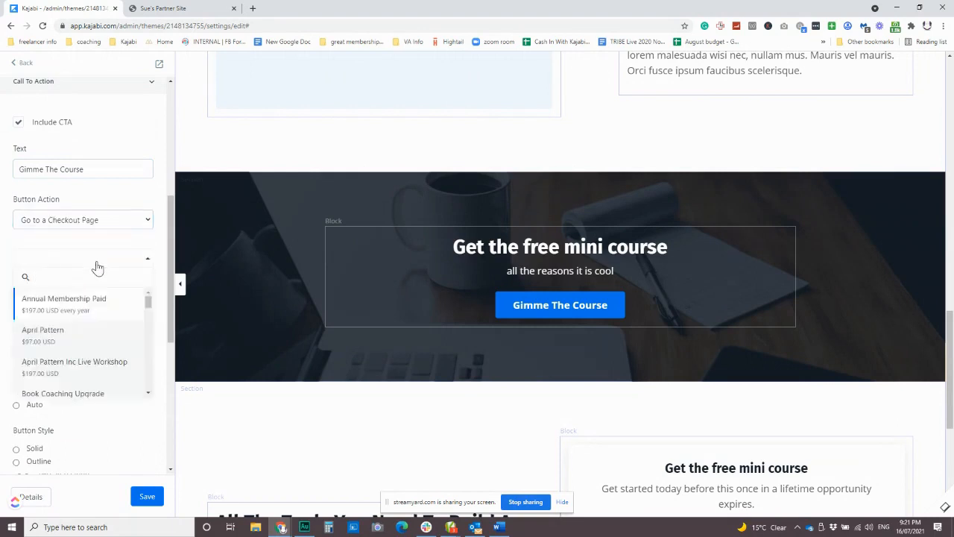
scroll(116, 341, "down", 5)
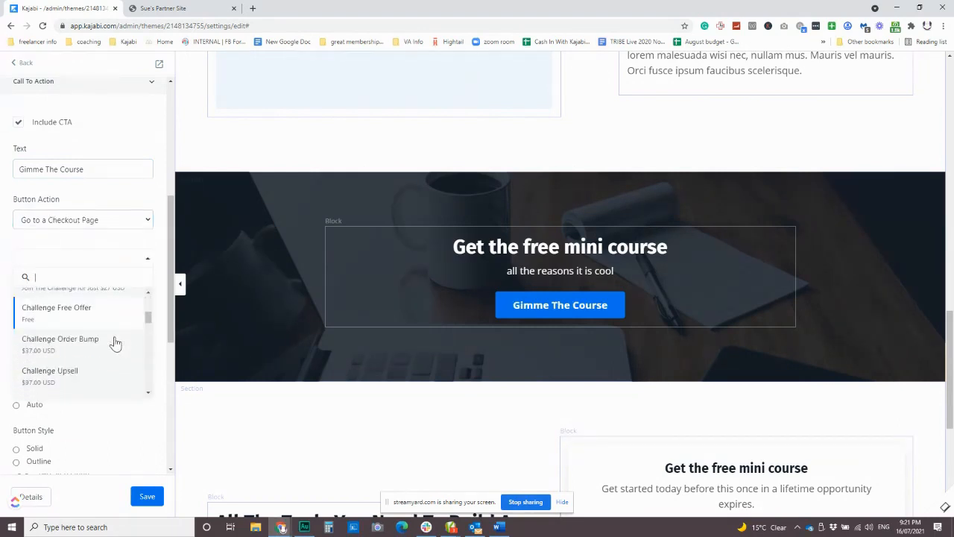
scroll(116, 342, "down", 8)
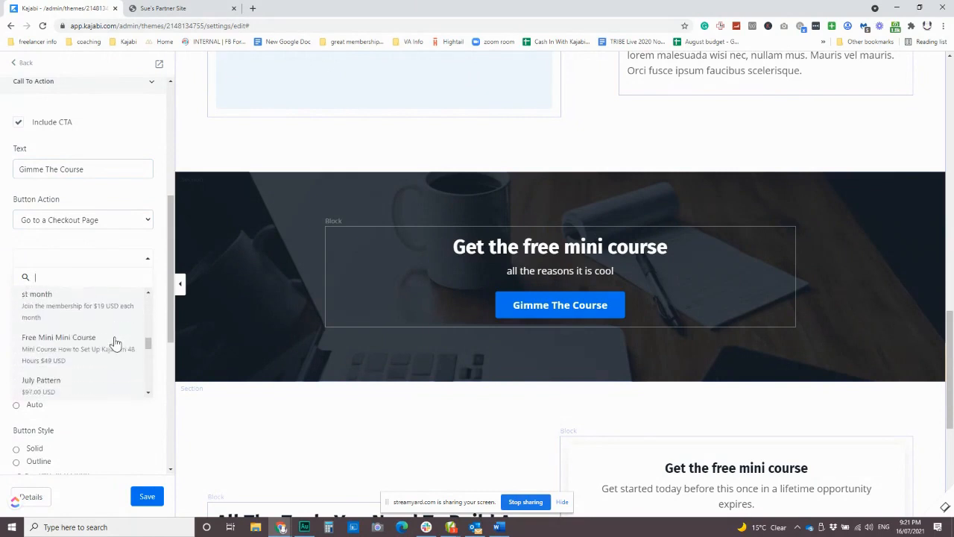
scroll(116, 343, "up", 3)
left_click(110, 344)
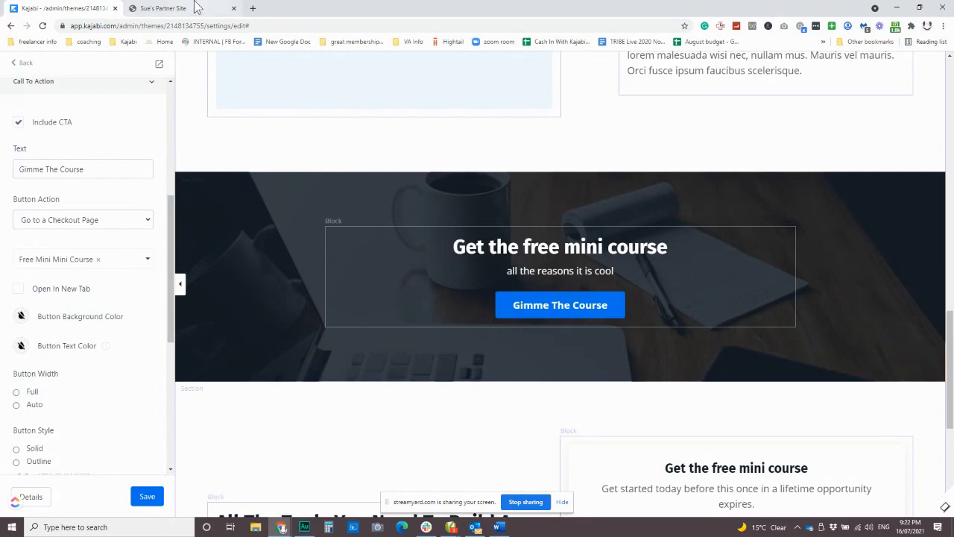
Copy the full URL of the open checkout page, including the FREECOURSE coupon code, and return to the page editor
left_click(192, 8)
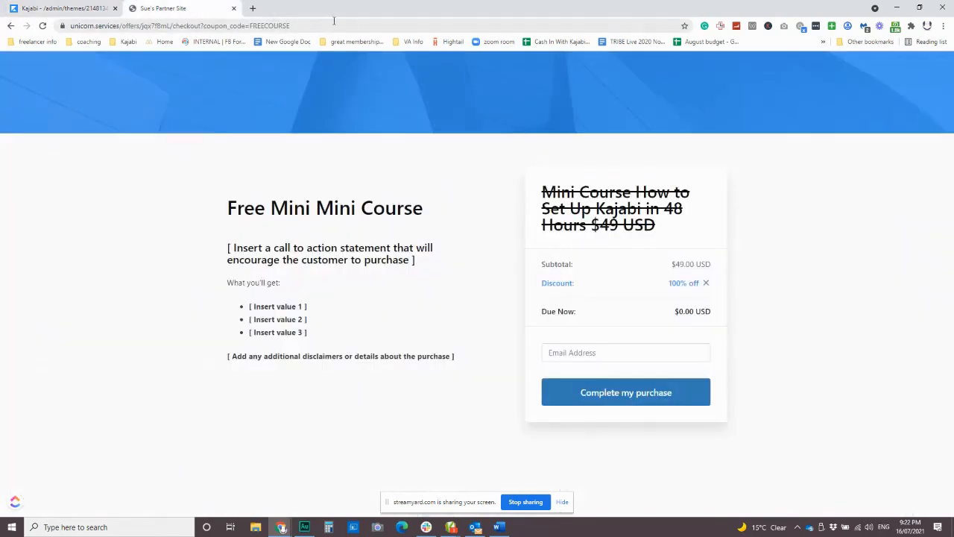
left_click_drag(330, 27, 65, 39)
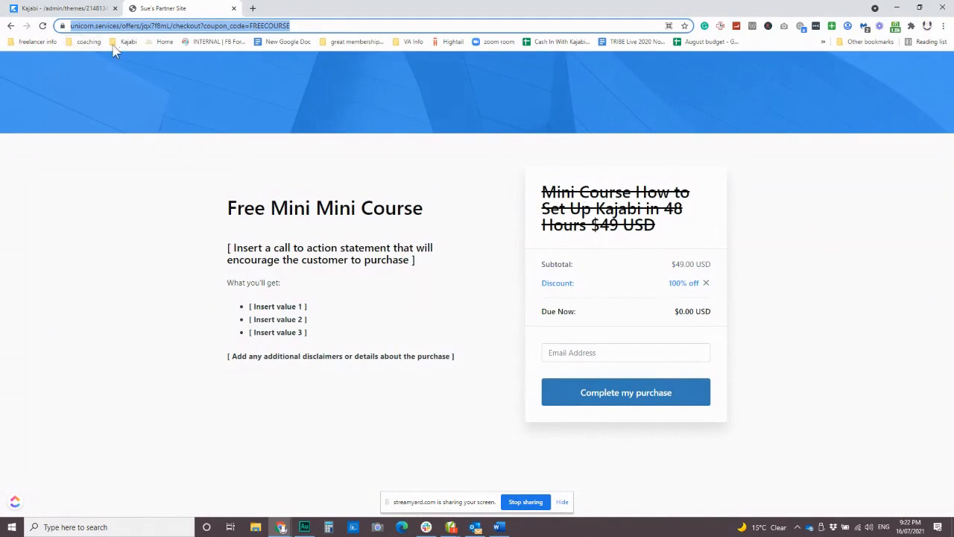
left_click(82, 9)
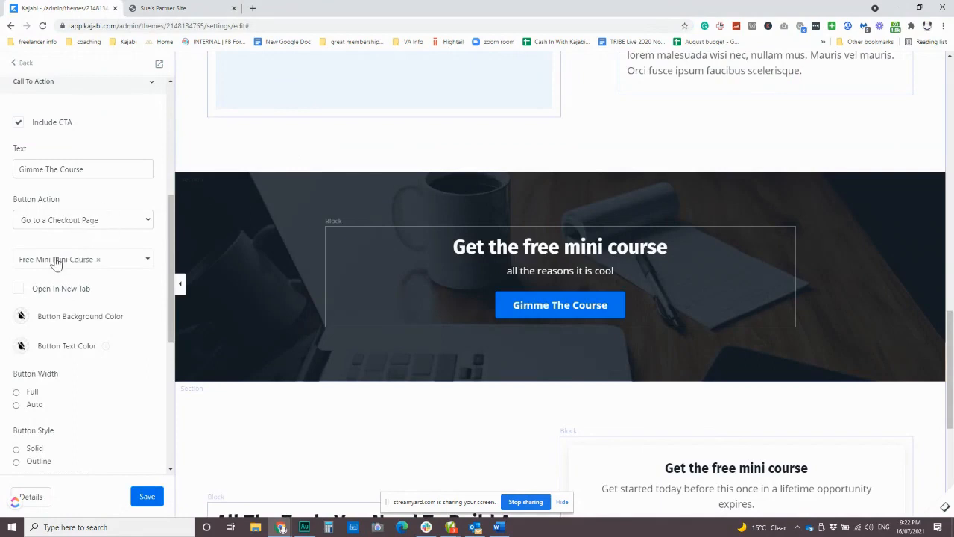
left_click(197, 9)
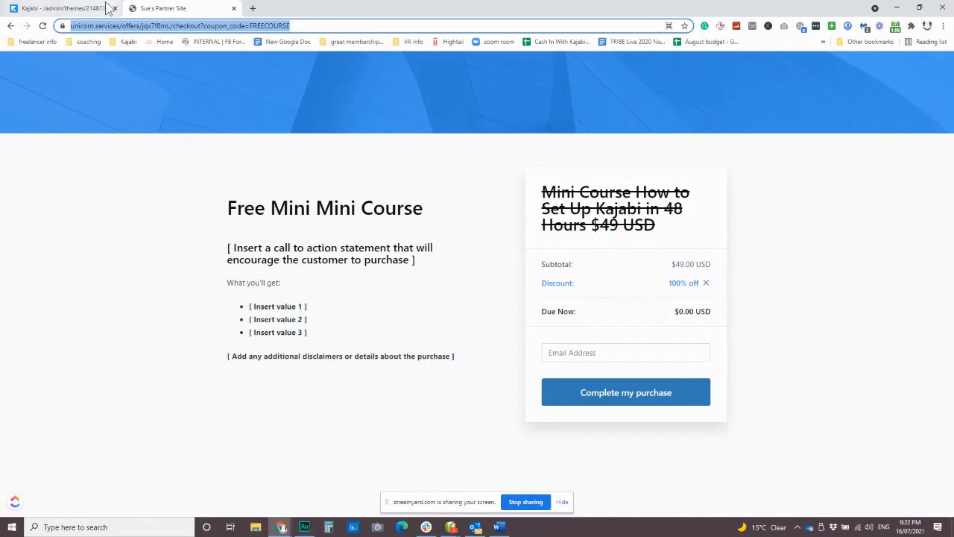
left_click(75, 8)
Change the button action to Go to a URL with the copied coupon checkout link, save the page and close the checkout page
left_click(104, 220)
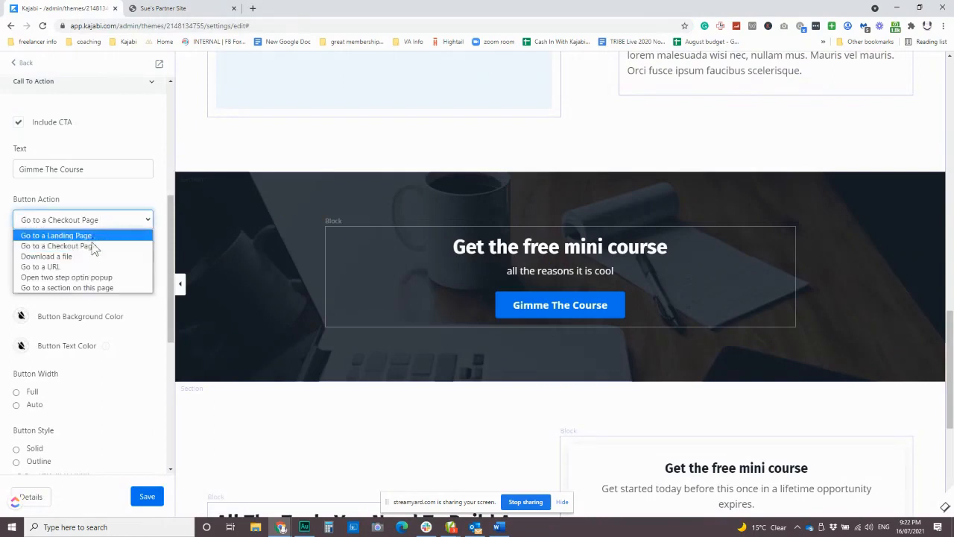
left_click(107, 262)
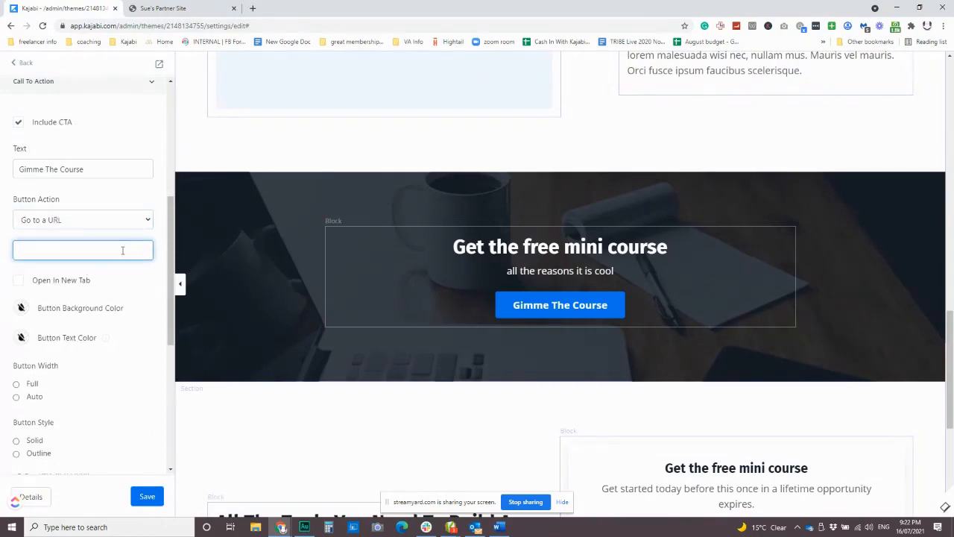
key("ctrl+v")
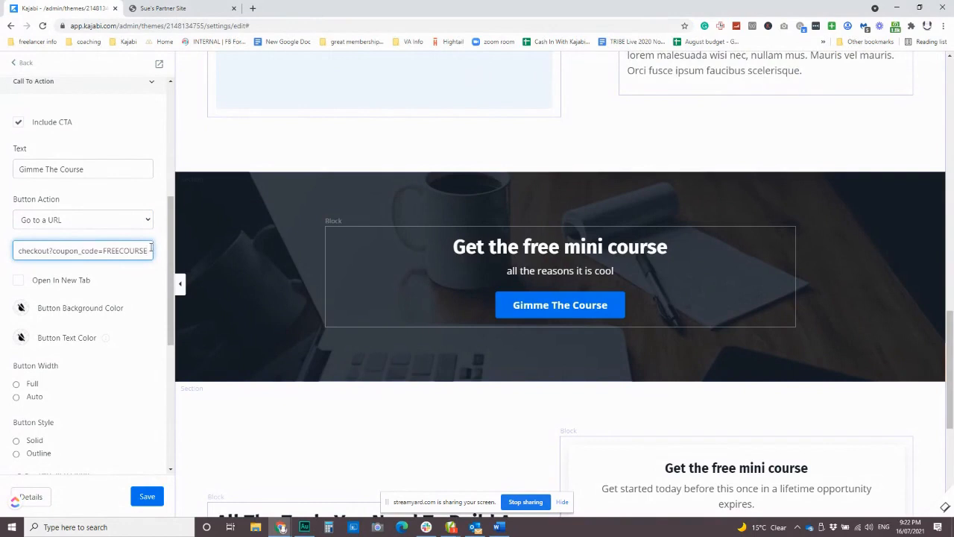
left_click(148, 496)
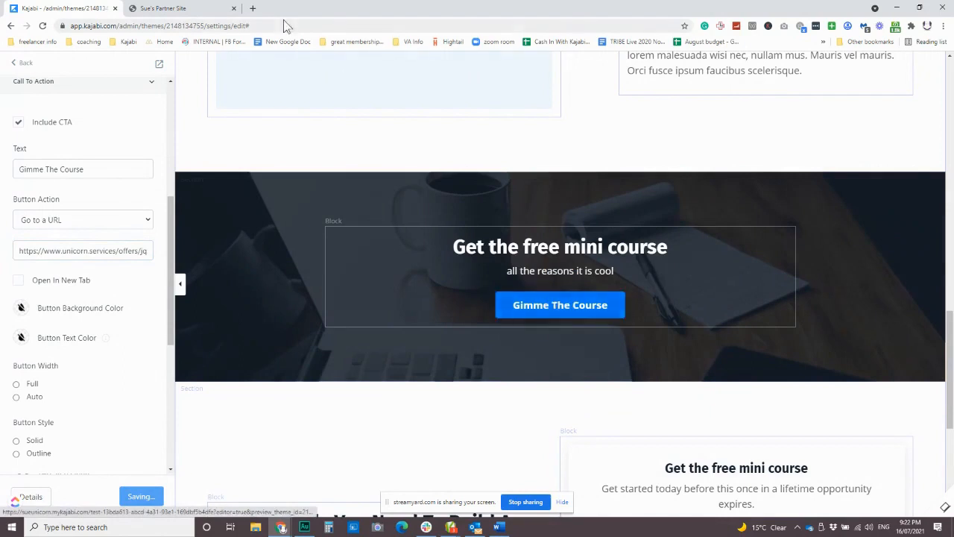
left_click(234, 8)
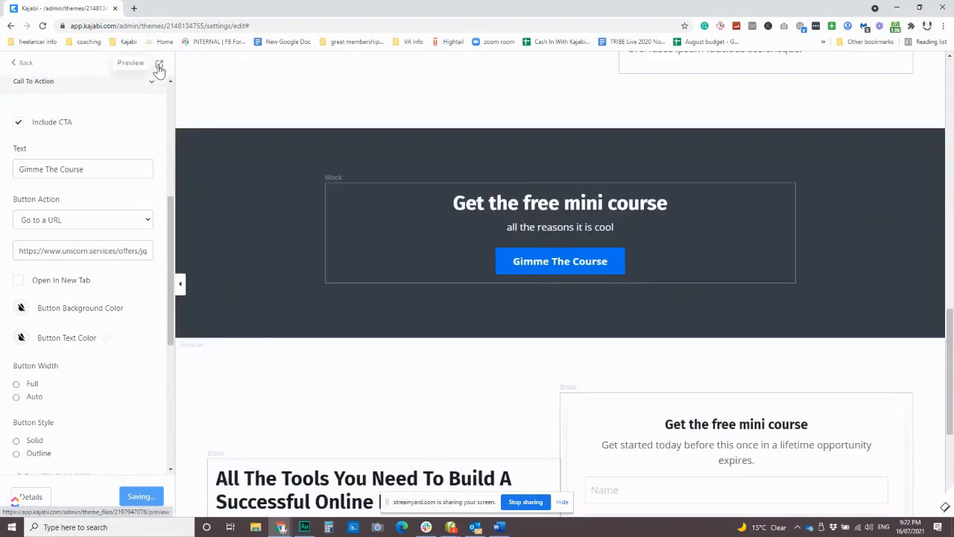
Preview the landing page and test the "Gimme The Course" button in the call-to-action section
left_click(159, 65)
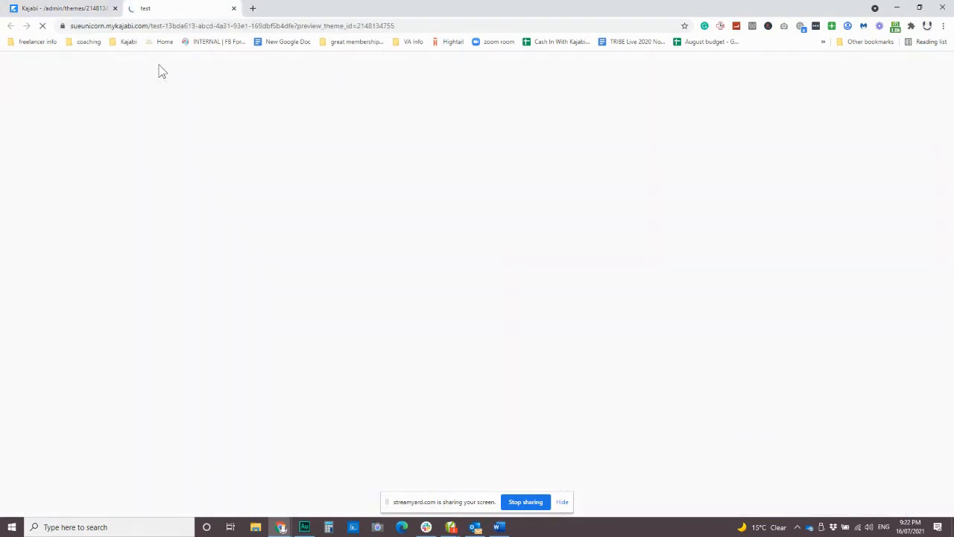
scroll(467, 318, "down", 8)
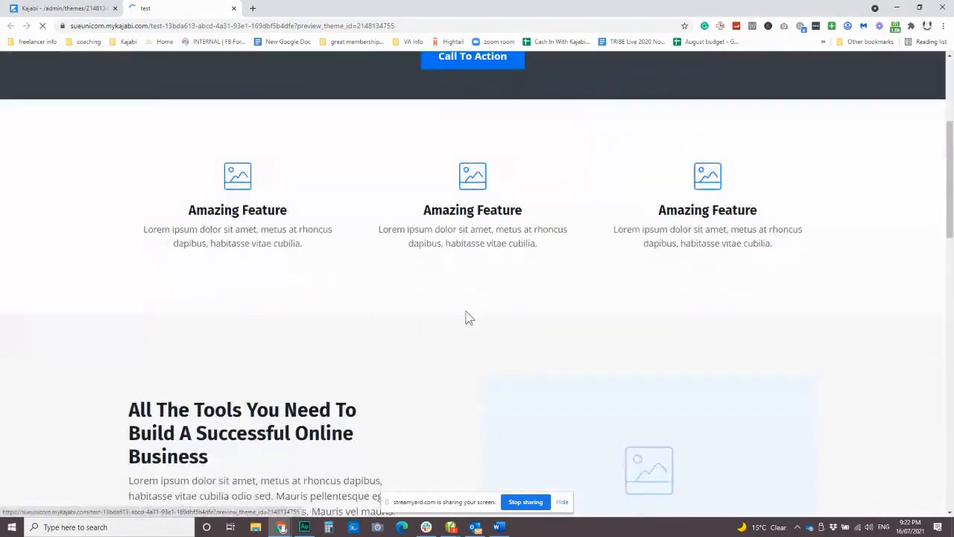
scroll(255, 298, "down", 4)
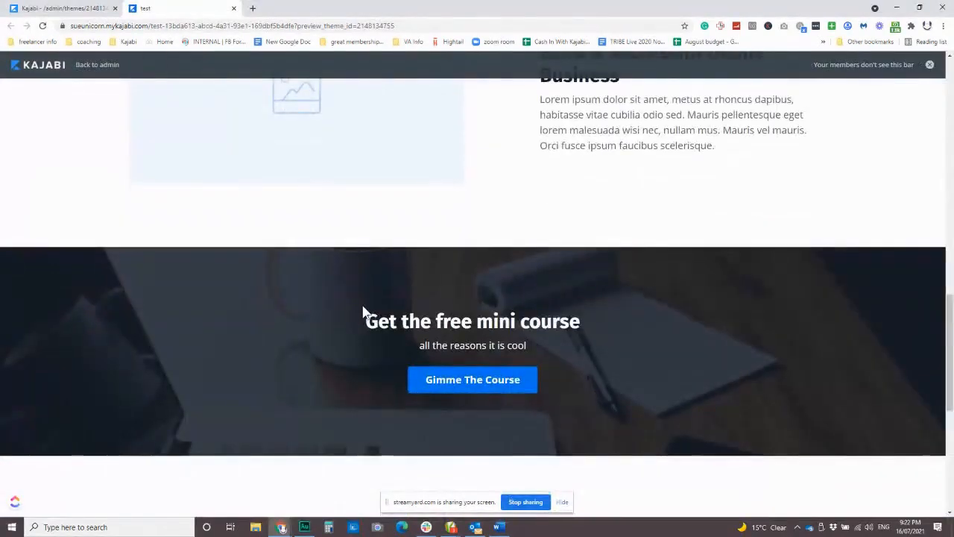
scroll(362, 251, "down", 2)
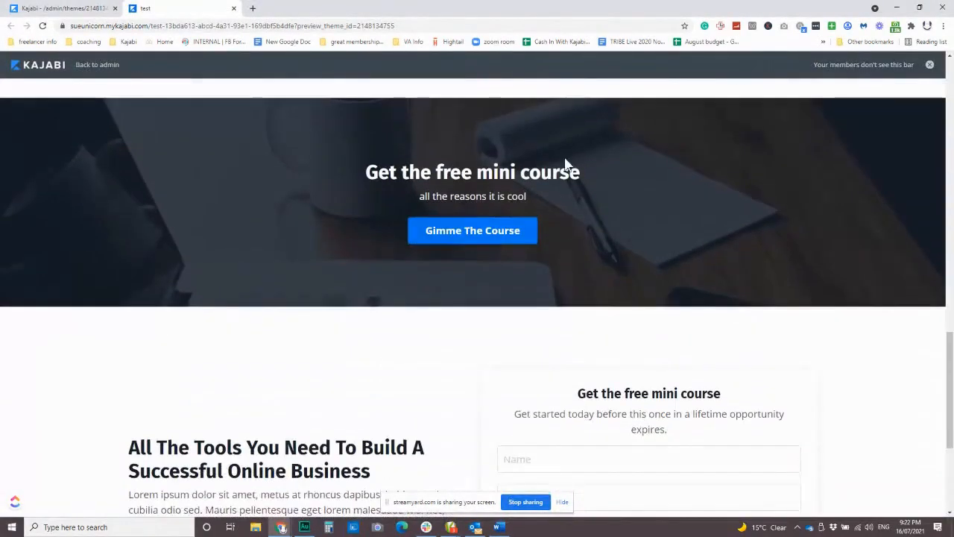
left_click(480, 239)
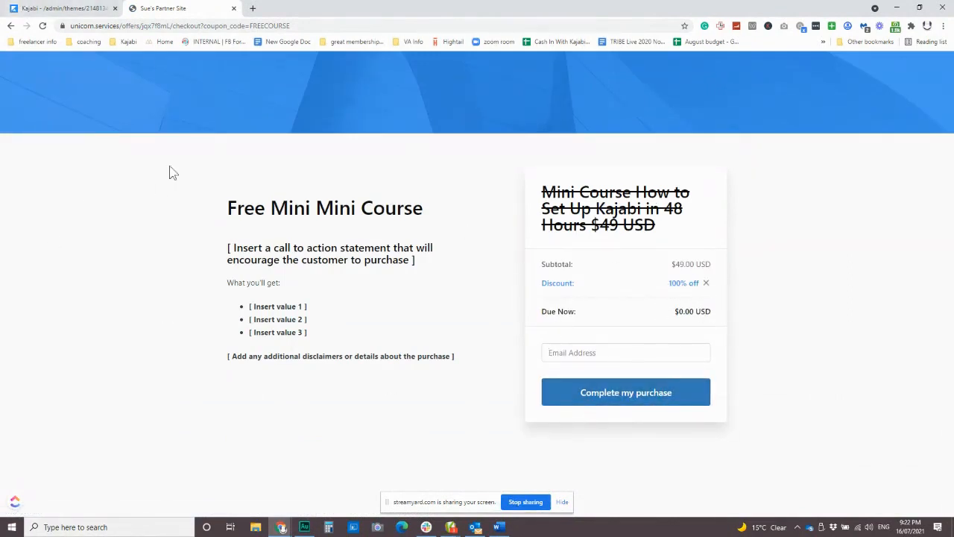
Go back to the landing page preview and fill the opt-in form with a saved name and e-mail address
left_click(54, 9)
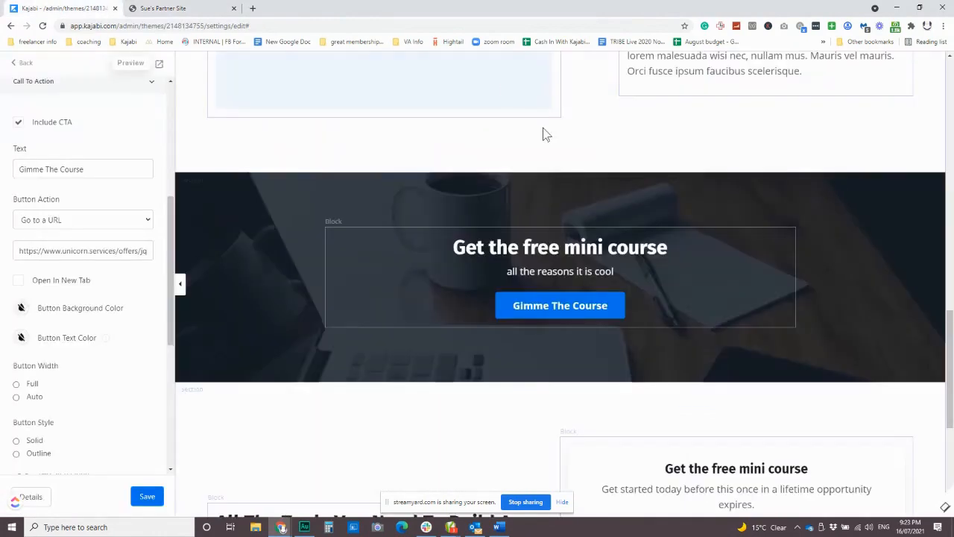
scroll(566, 224, "down", 4)
left_click(177, 8)
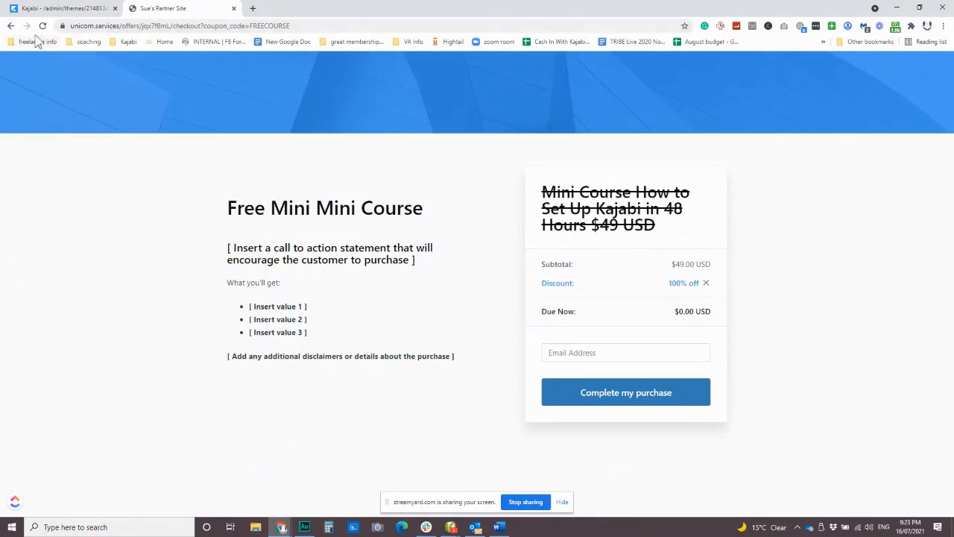
left_click(11, 26)
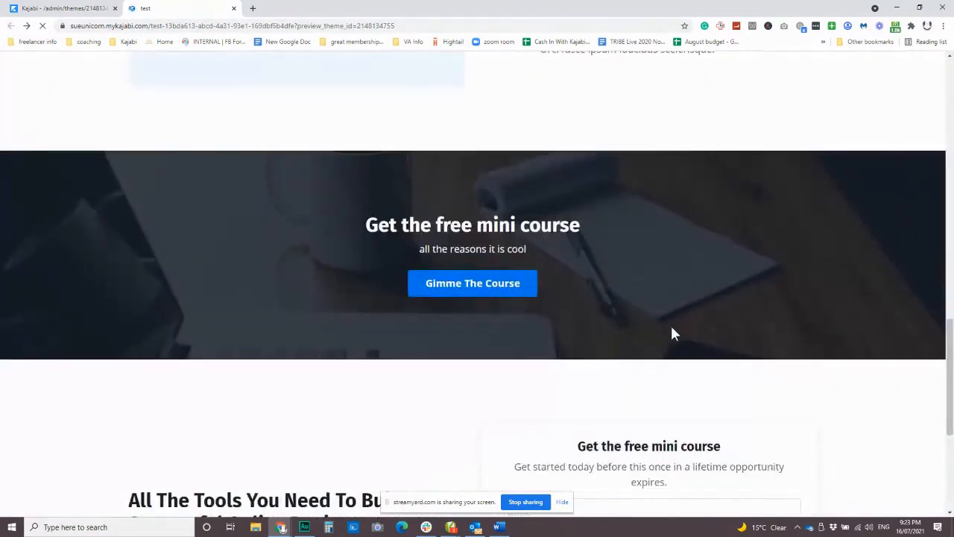
scroll(673, 333, "down", 4)
left_click(576, 217)
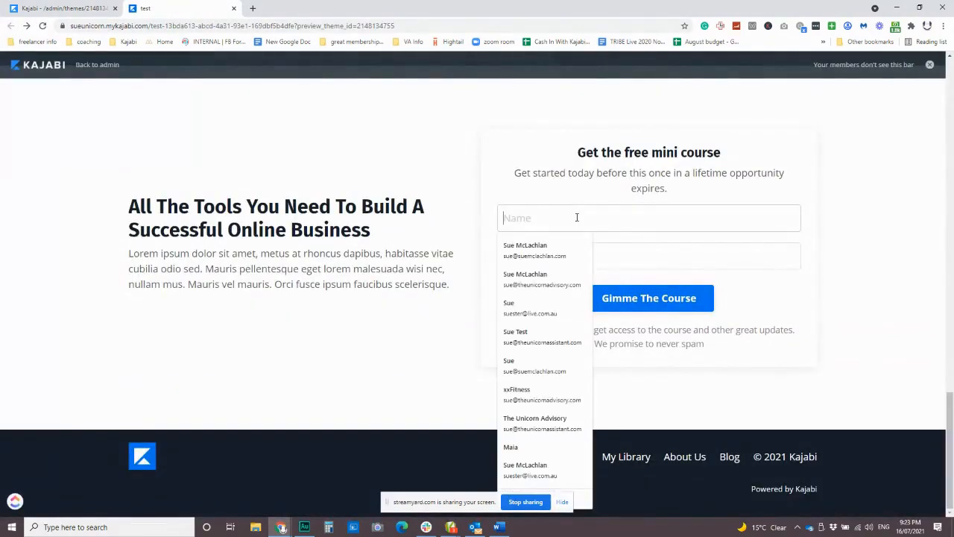
left_click(549, 248)
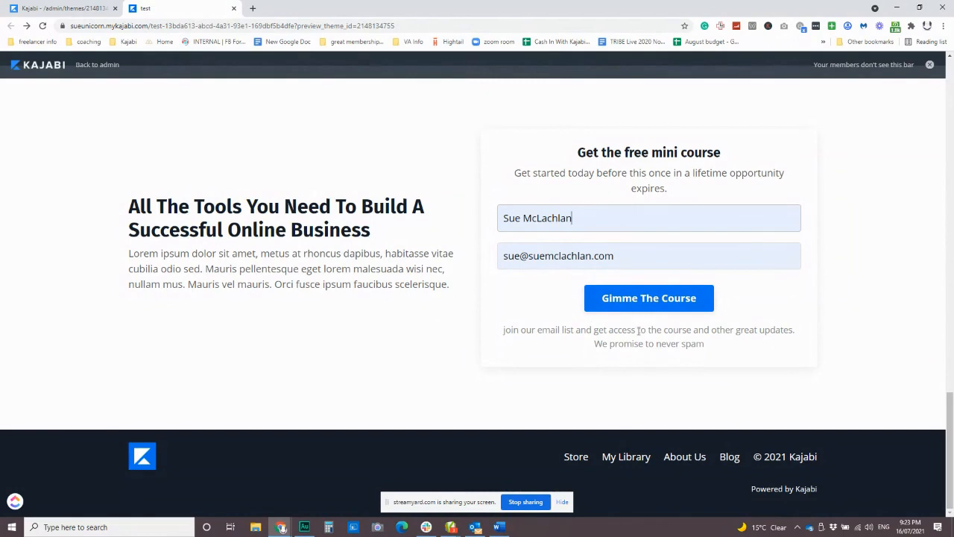
Compare the call-to-action section with the opt-in form and its disclaimer in the page preview
scroll(105, 191, "up", 3)
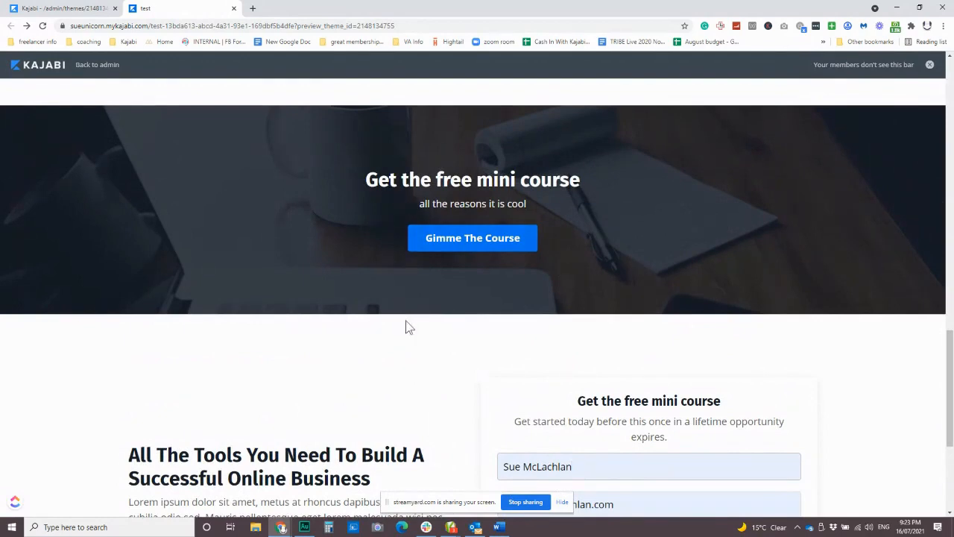
scroll(407, 325, "down", 2)
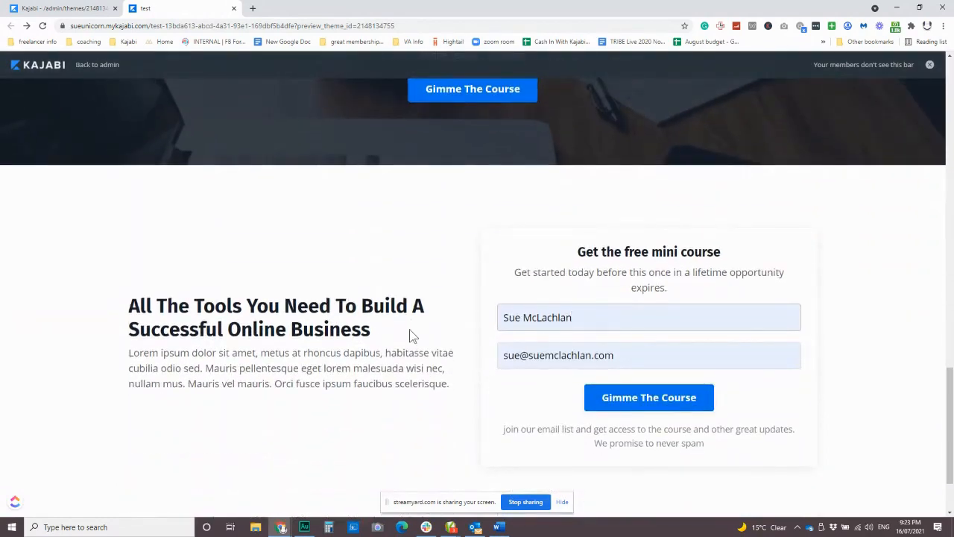
scroll(567, 350, "down", 2)
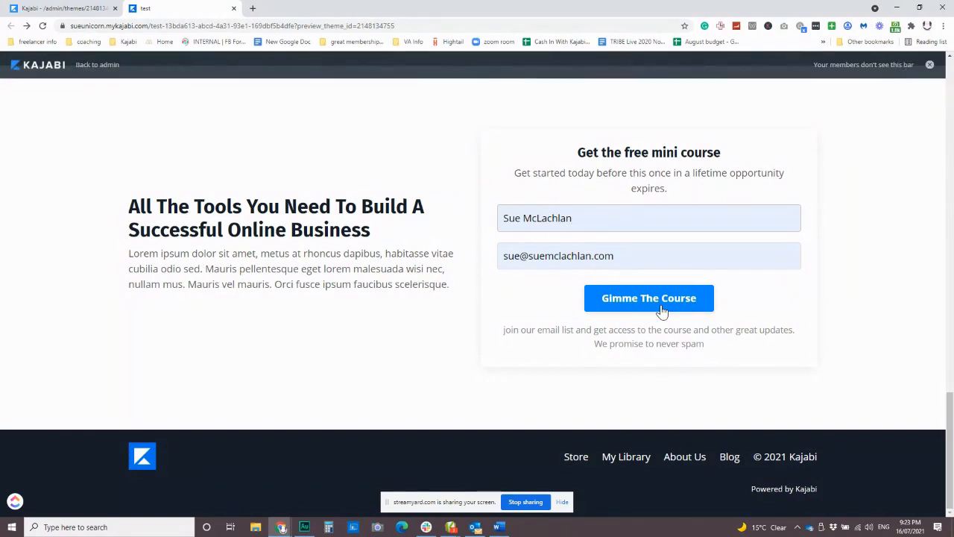
scroll(607, 324, "up", 2)
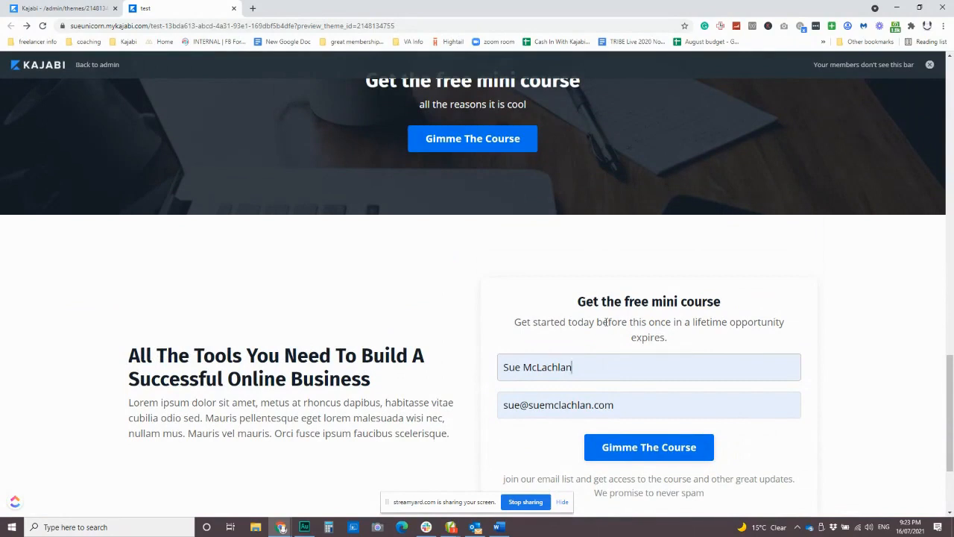
scroll(606, 322, "up", 2)
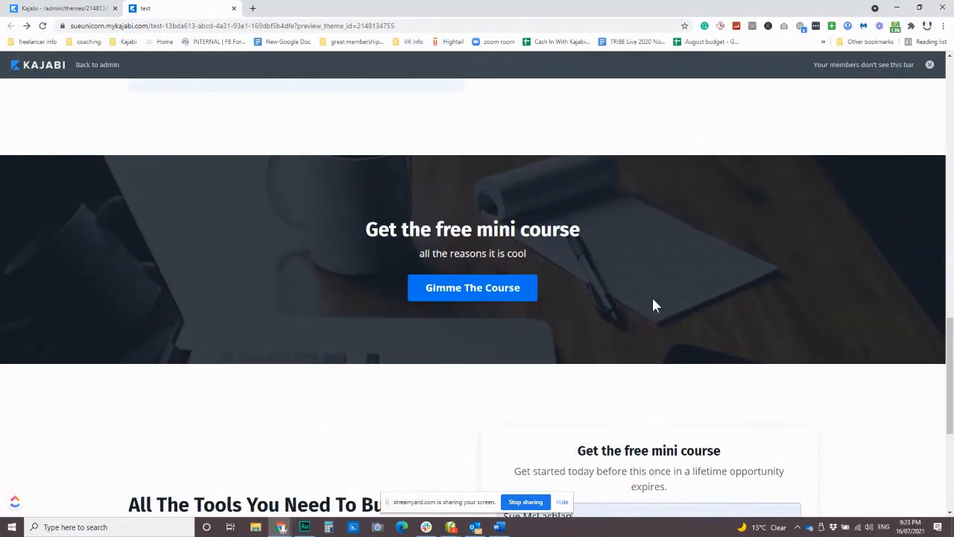
scroll(645, 305, "down", 2)
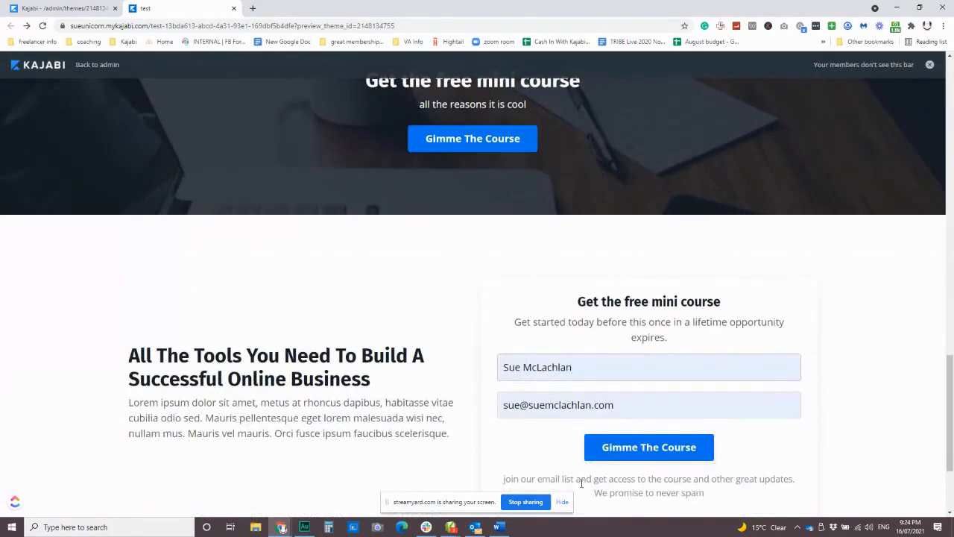
scroll(371, 402, "up", 2)
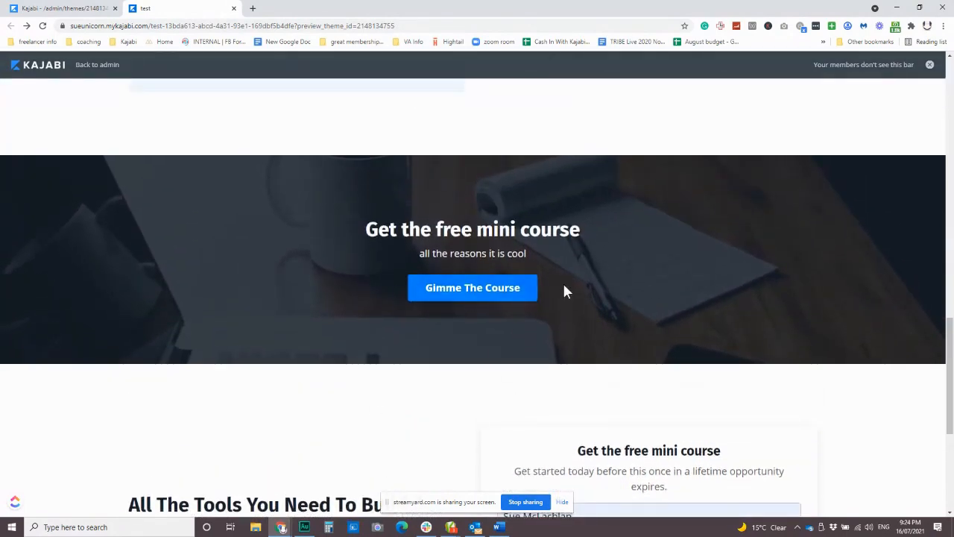